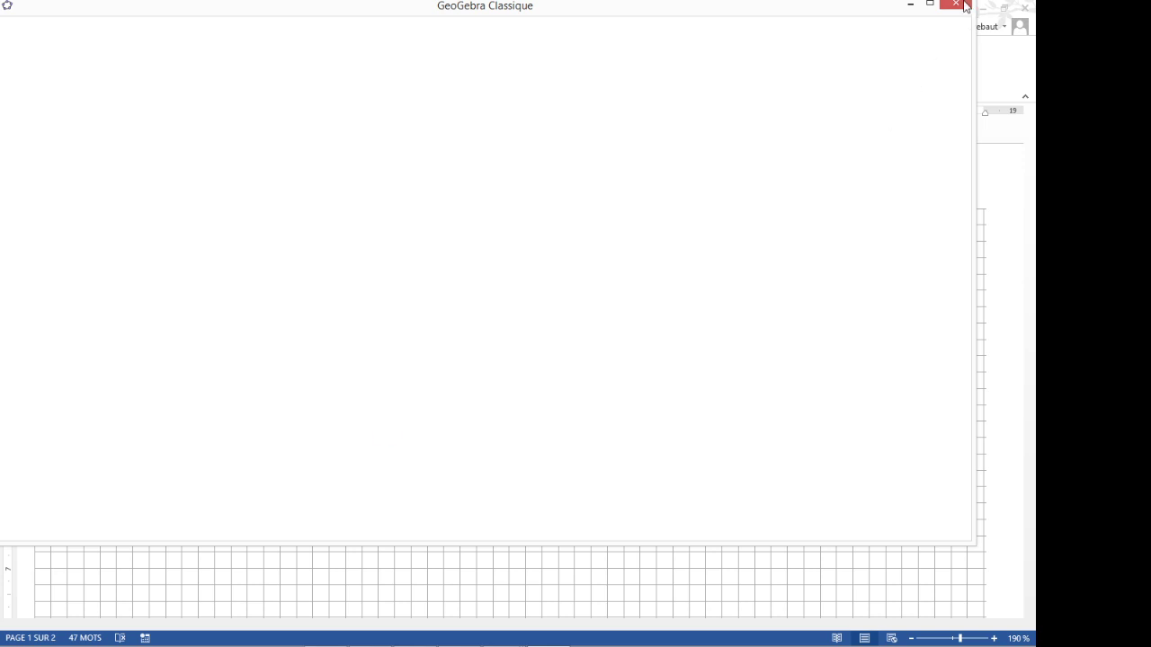
- Maximize the GeoGebra window, then check the function and interval of Exercice 8 in the Word document and return to GeoGebra
left_click(932, 6)
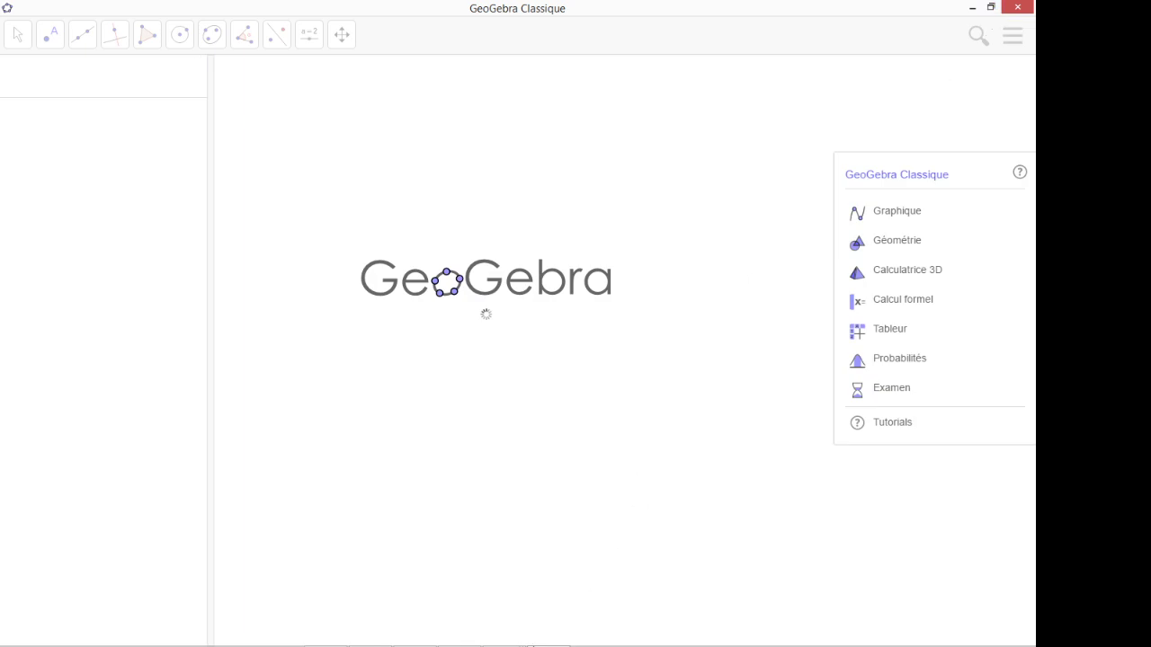
mouse_move(499, 642)
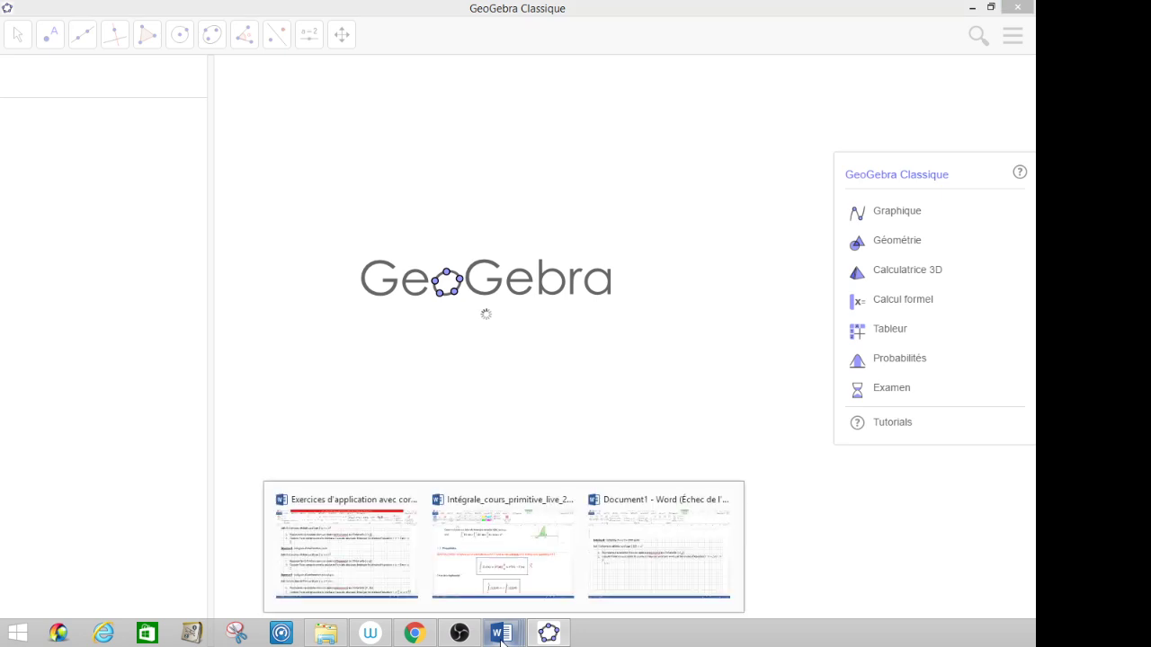
left_click(617, 583)
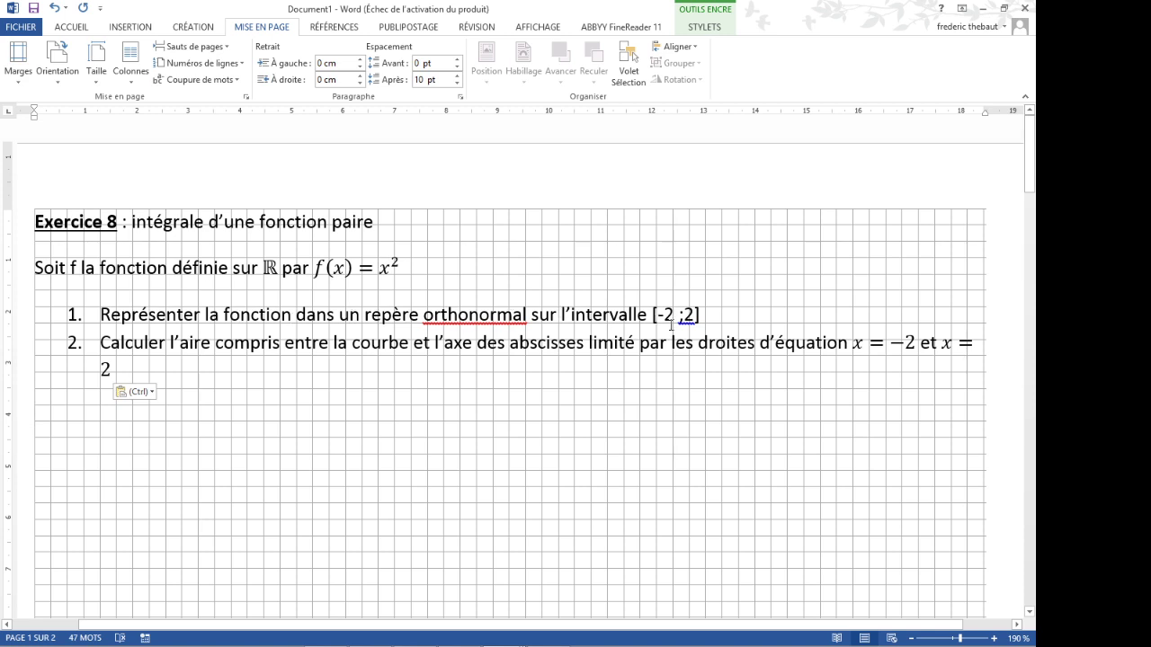
left_click(546, 635)
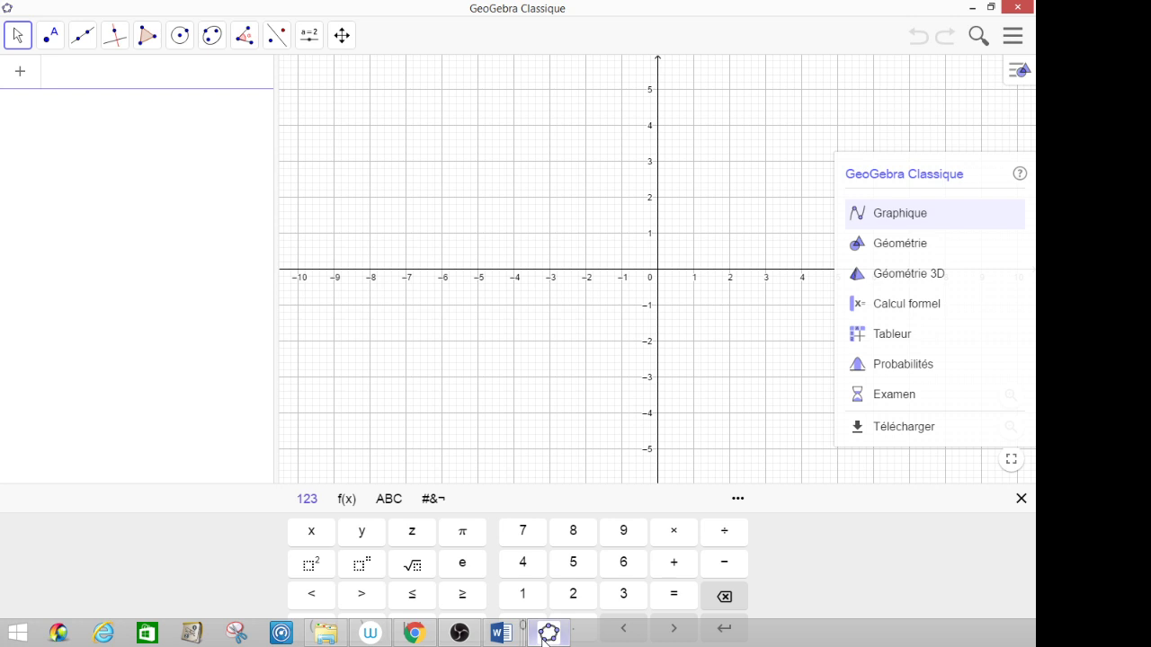
- Plot x^2 restricted to the interval from -2 to 2 with the Fonction command
type("fonct")
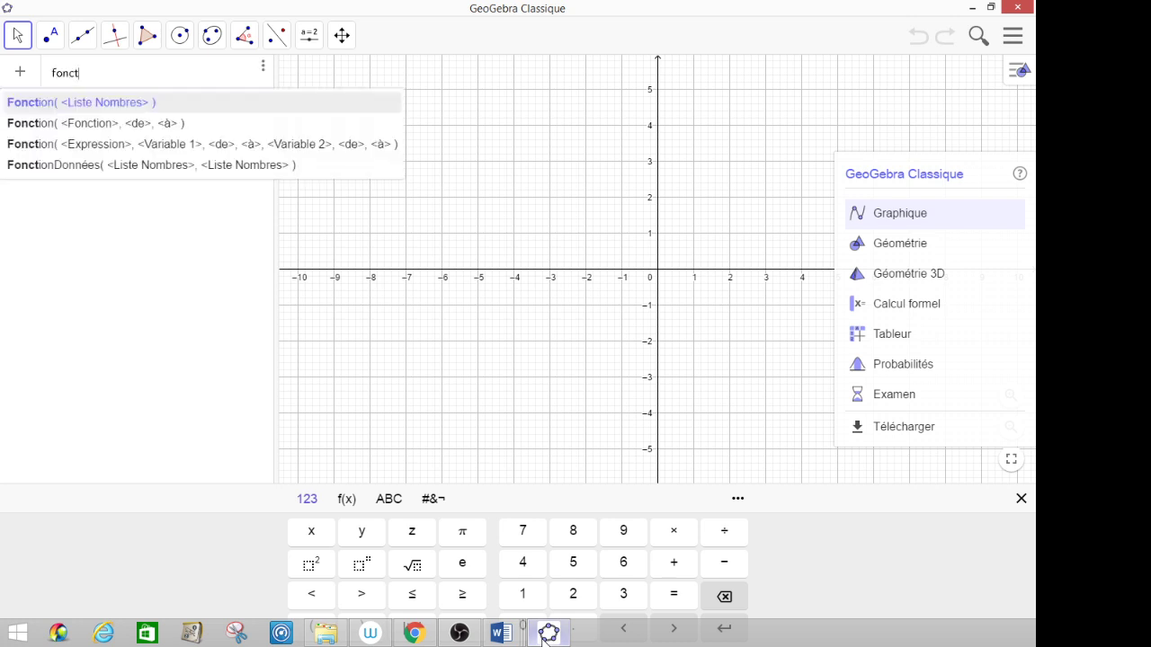
left_click(103, 128)
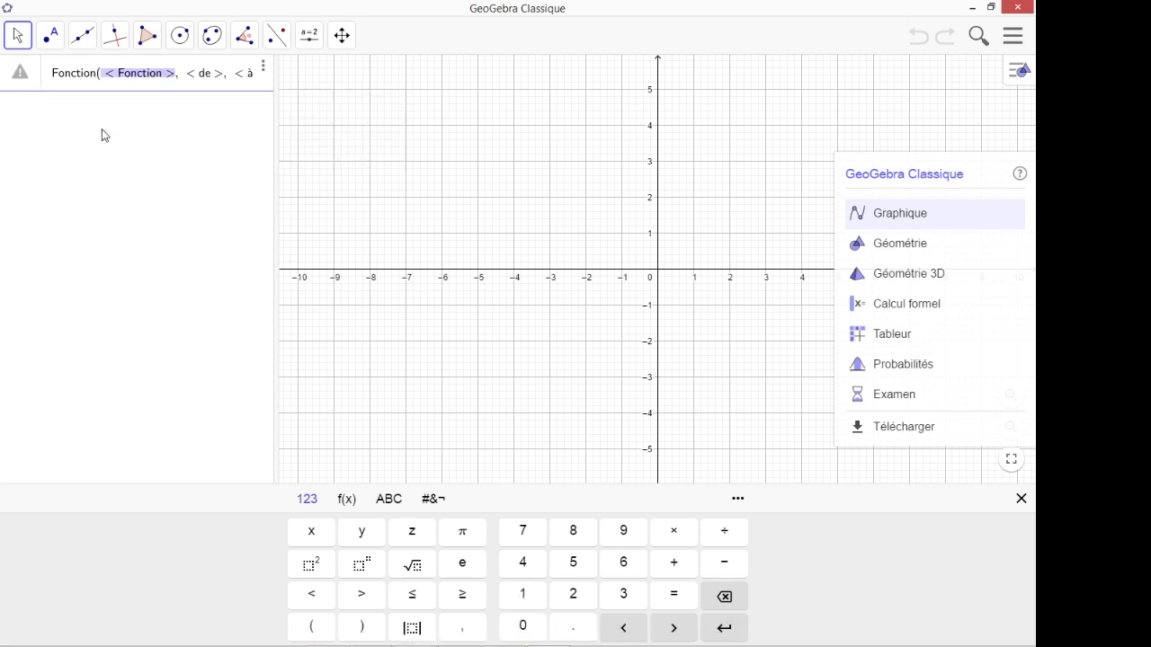
type("x^2")
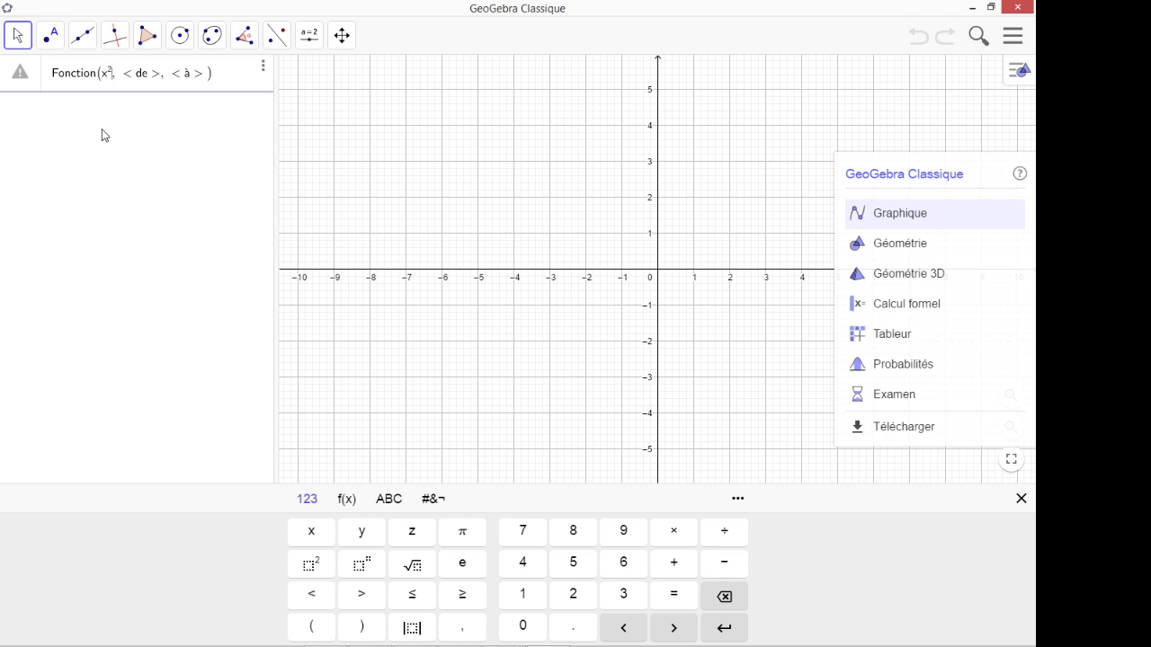
left_click(128, 80)
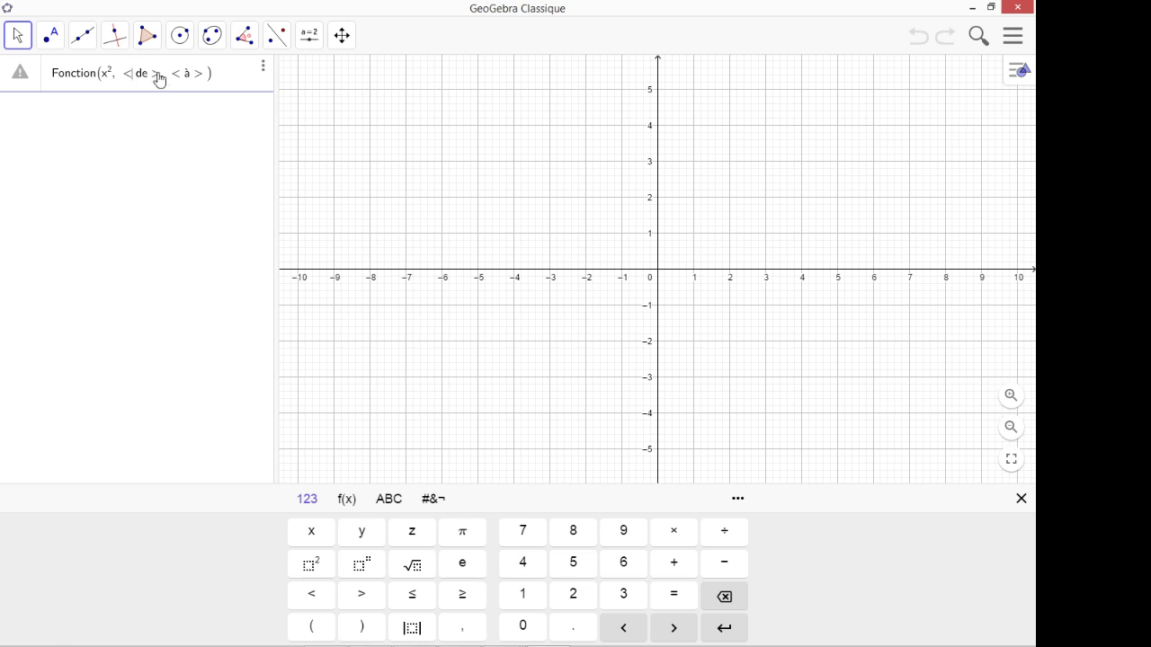
left_click(130, 79)
type("2 , 2")
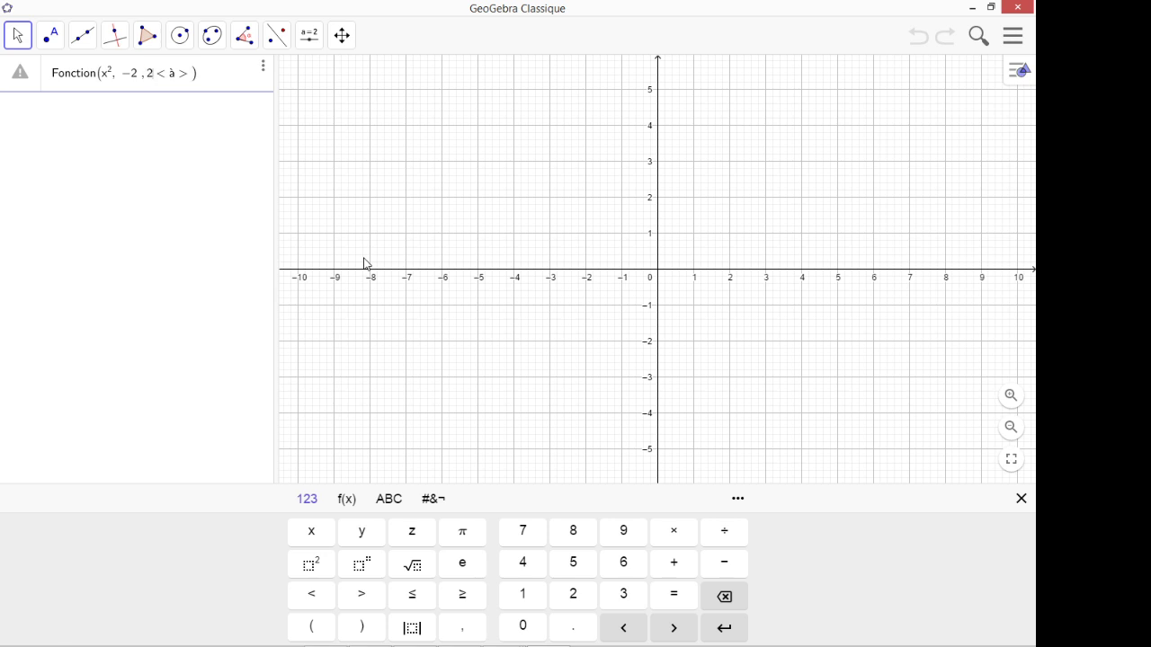
key("Delete")
key("Delete")
key("Delete")
key("Return")
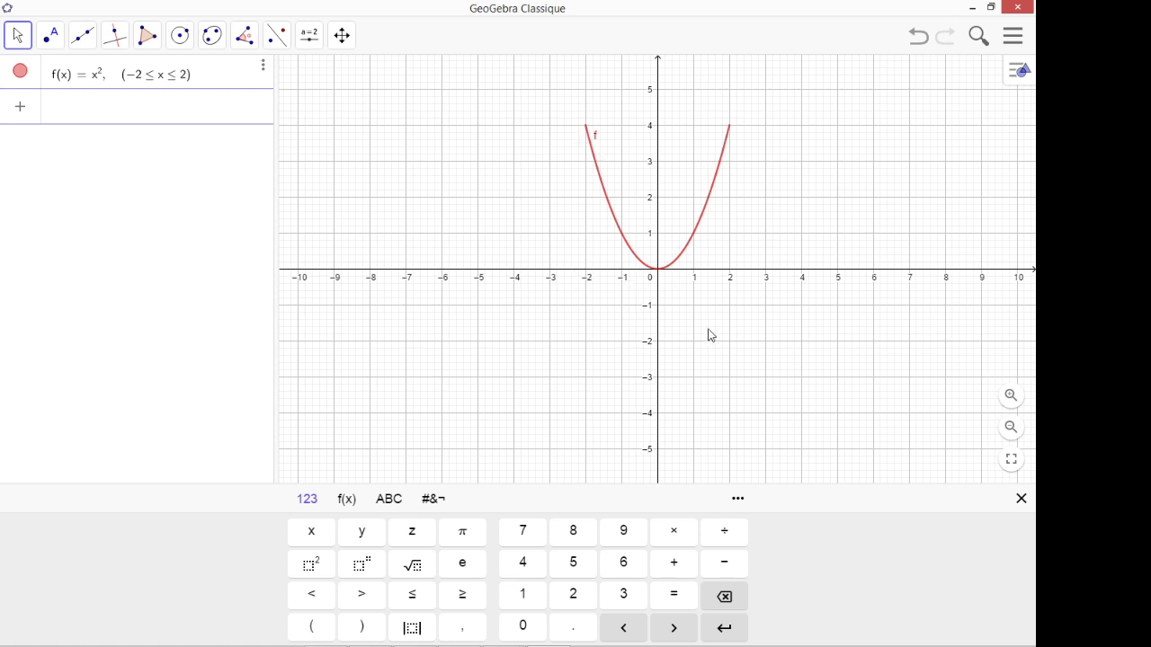
- Create the integral of f from -2 to 2 with the Intégrale command and move its label up inside the parabola
scroll(710, 335, "up", 5)
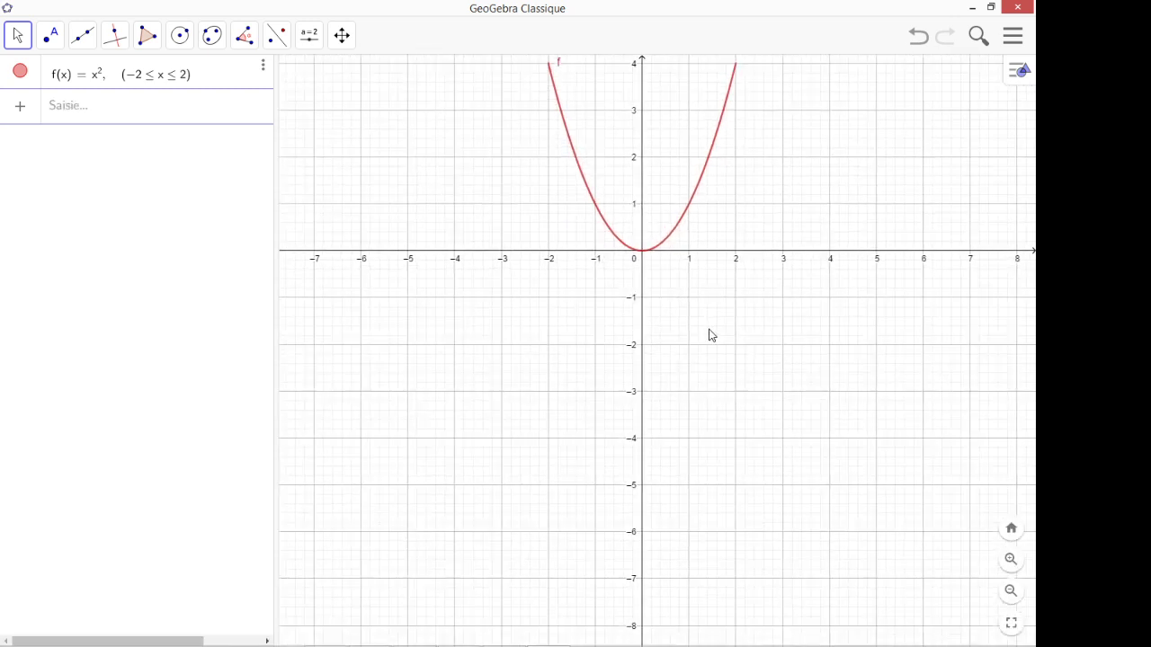
scroll(710, 336, "up", 1)
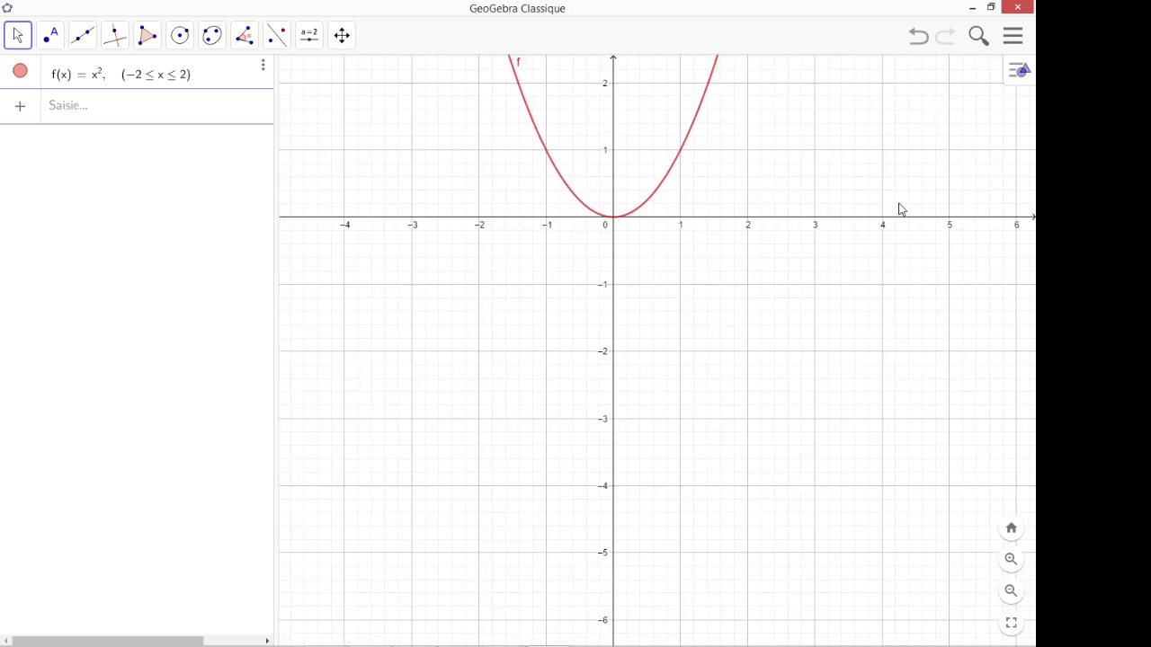
left_click_drag(883, 183, 891, 345)
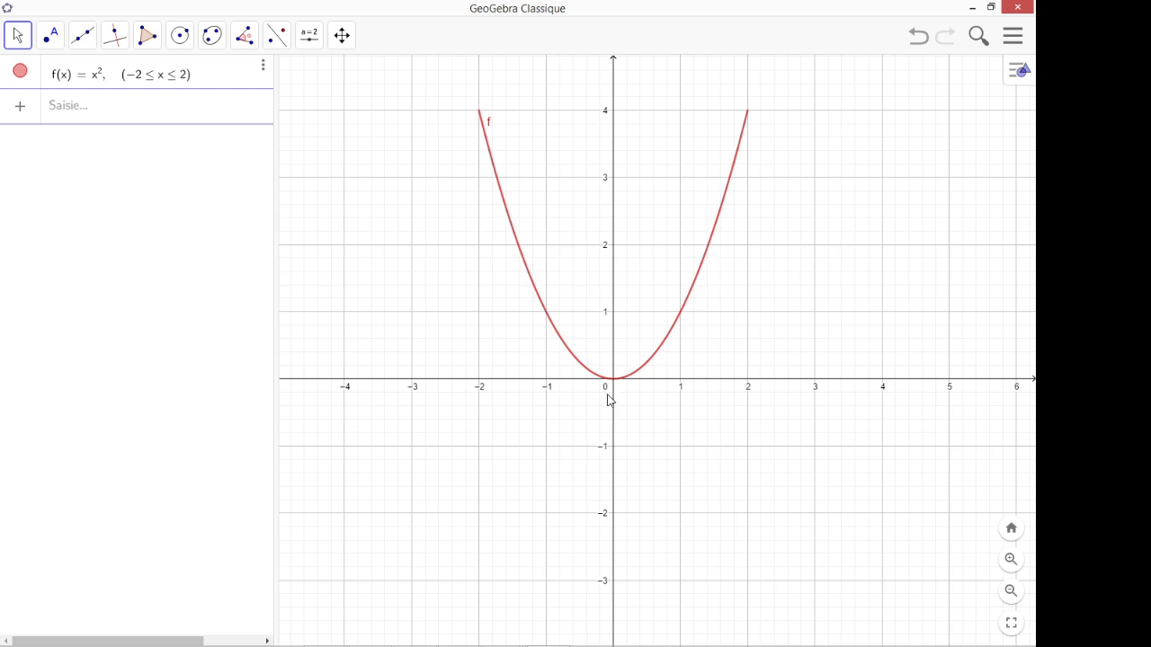
left_click(81, 114)
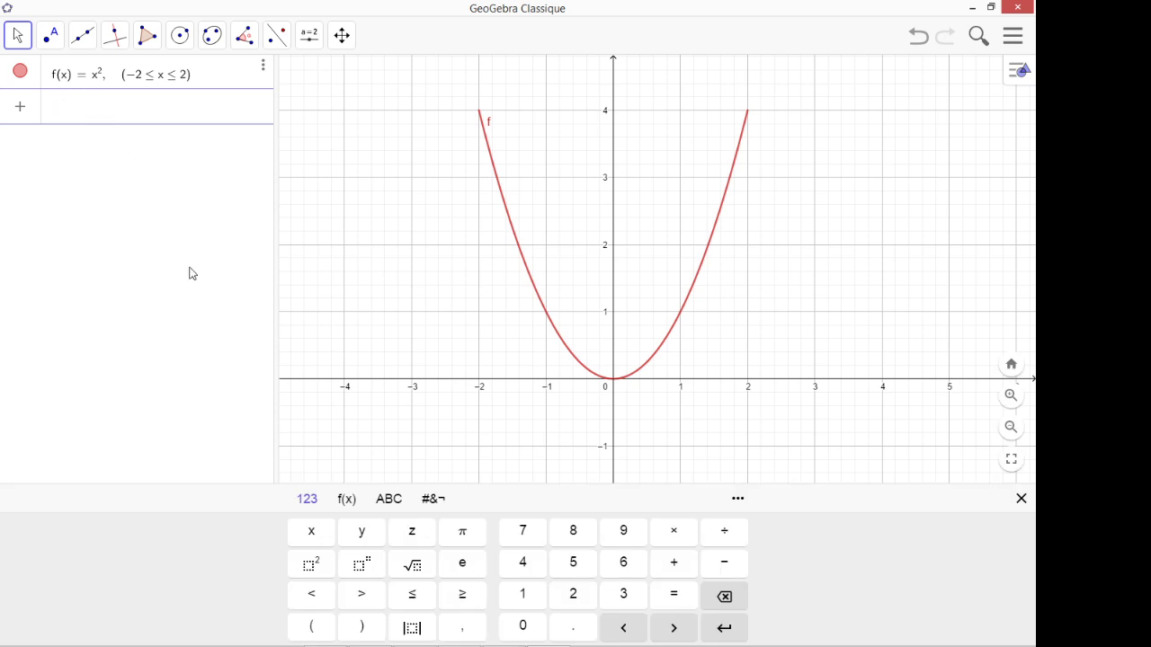
type("i")
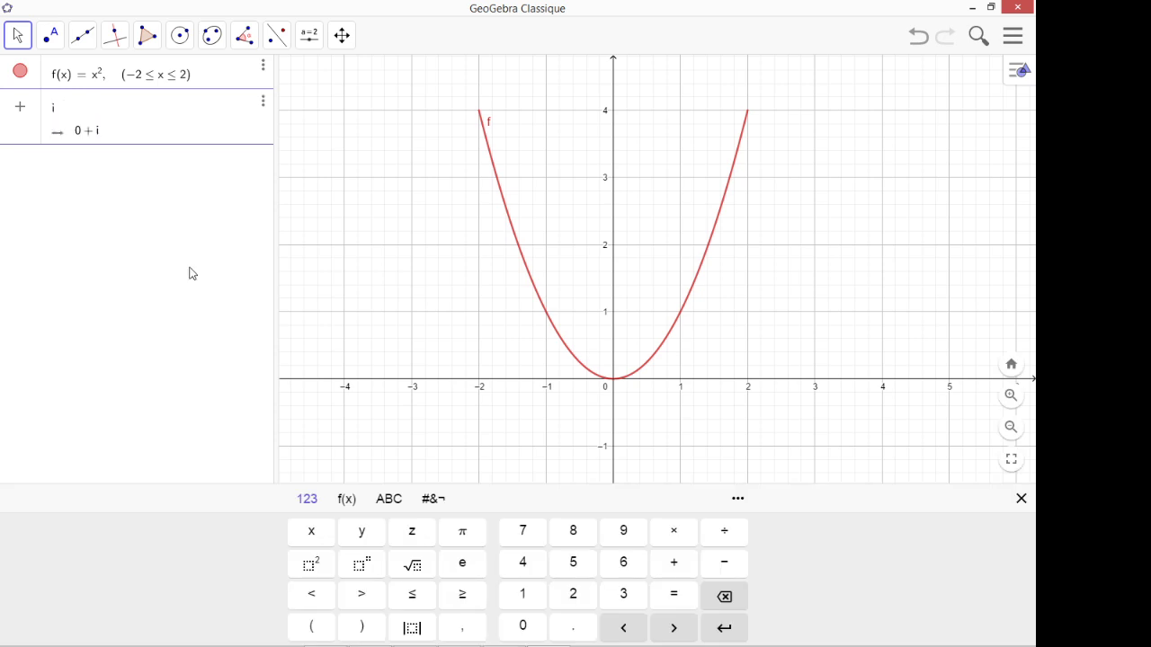
type("ntegra")
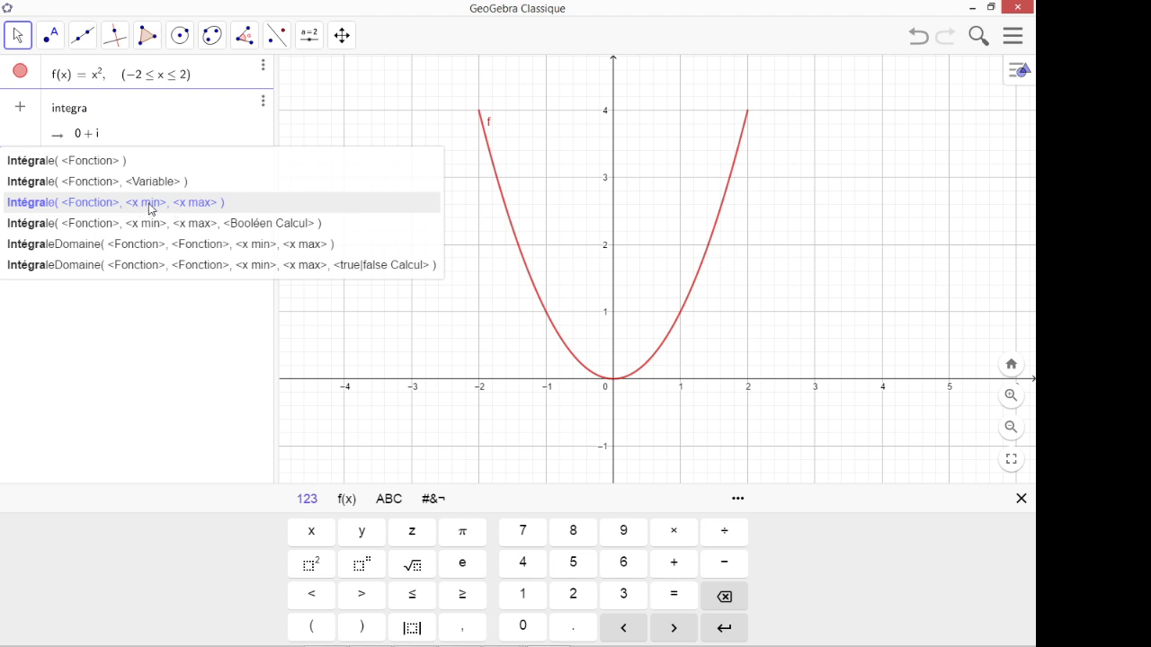
left_click(103, 207)
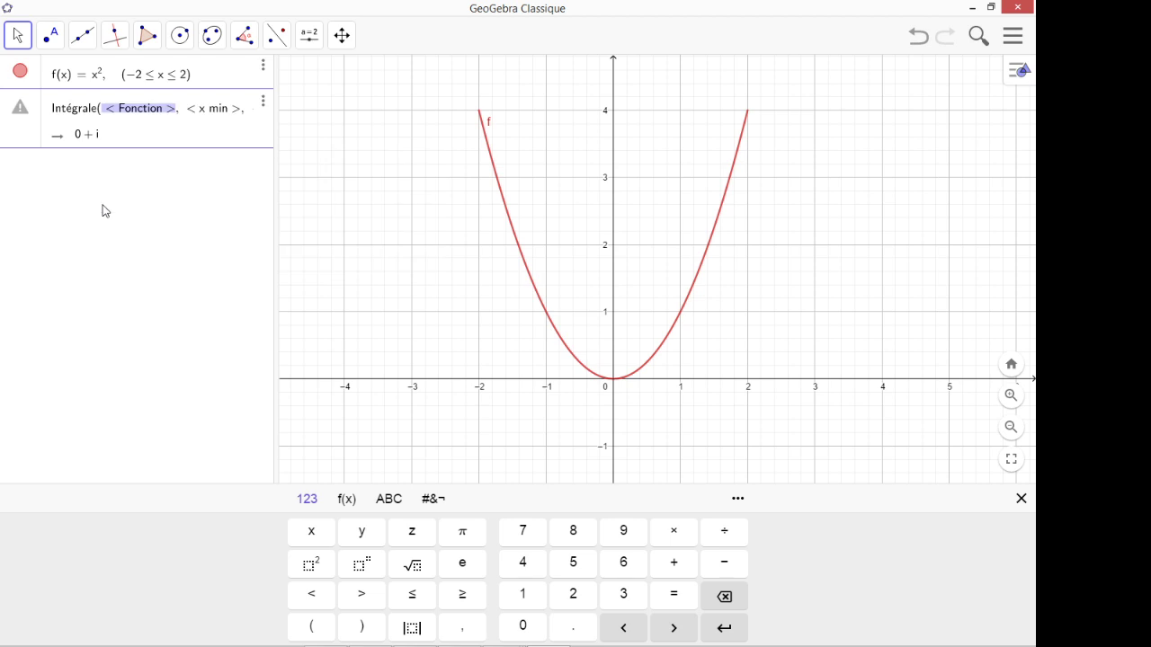
type("f")
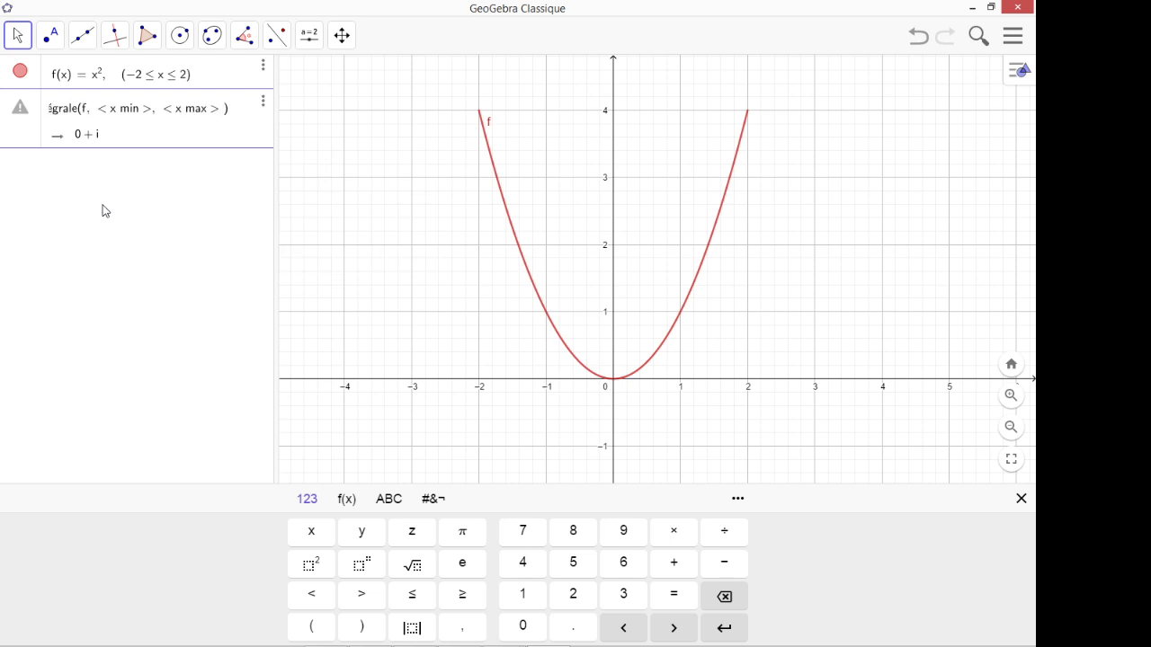
key("Tab")
type("-2")
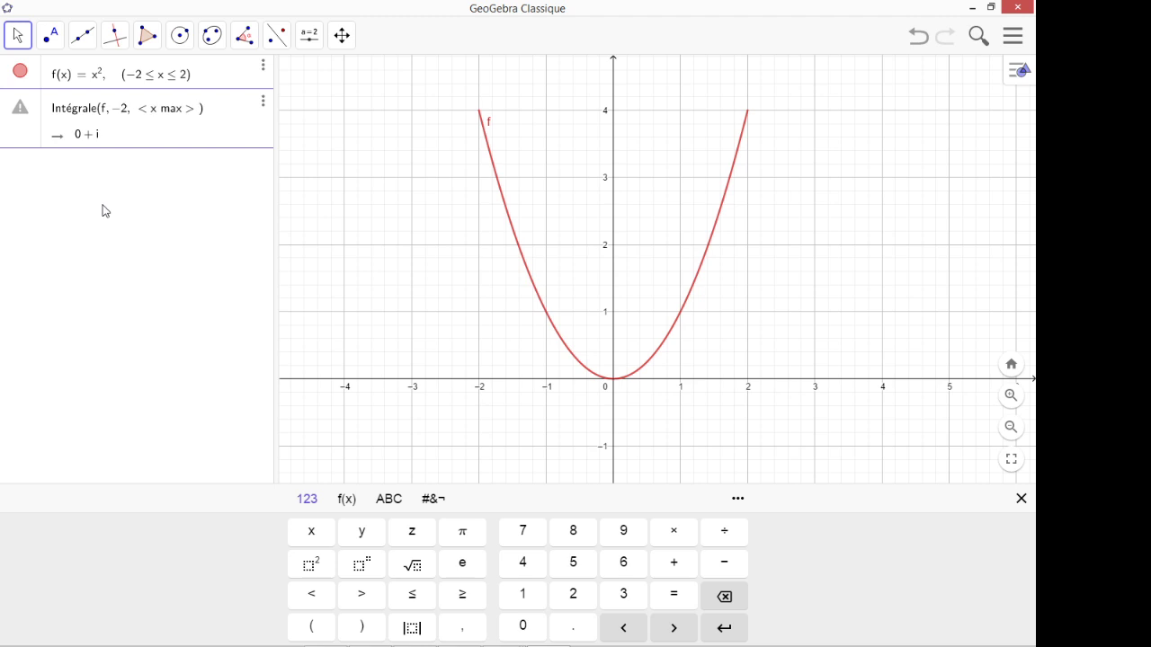
key("Tab")
type("2")
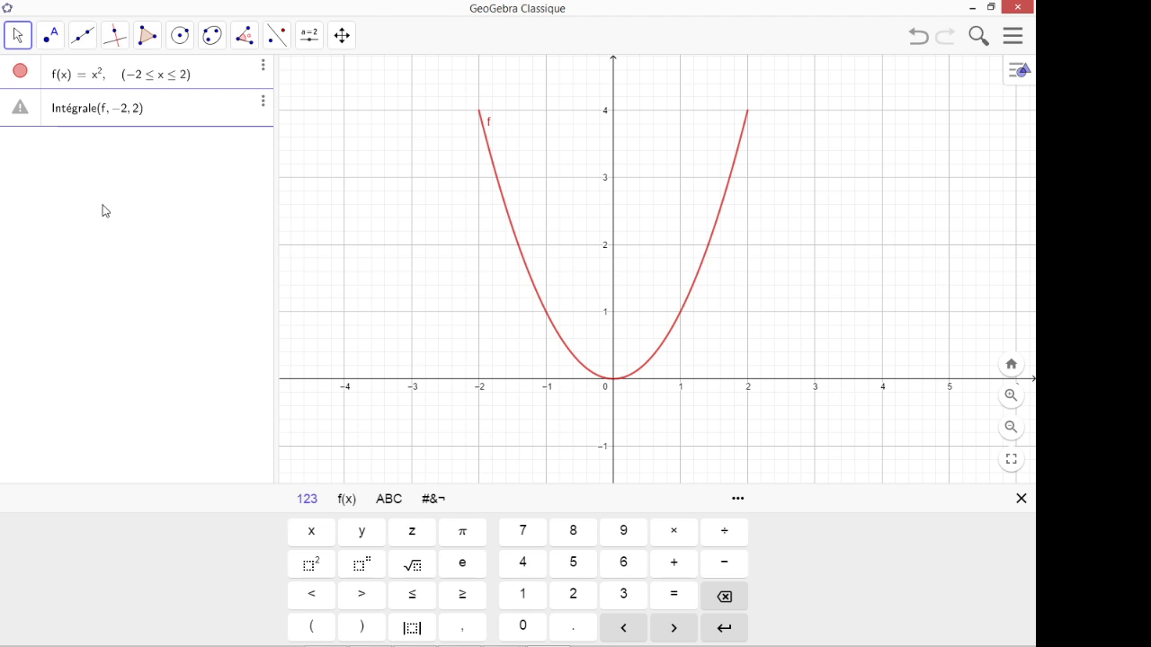
key("Return")
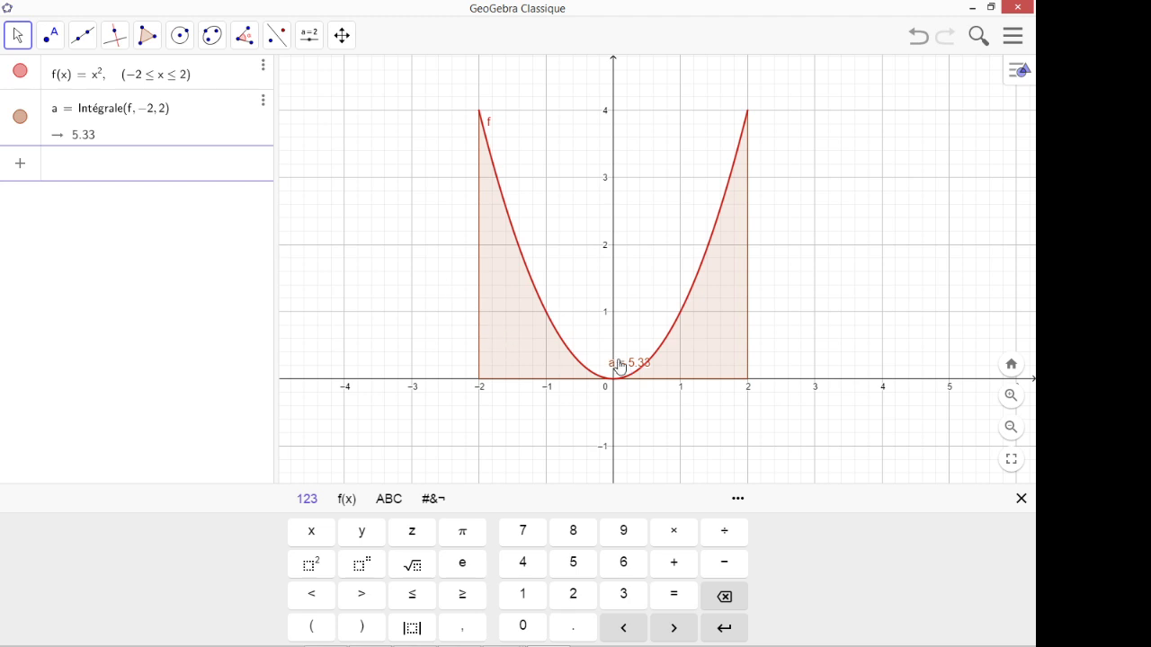
left_click_drag(619, 366, 534, 239)
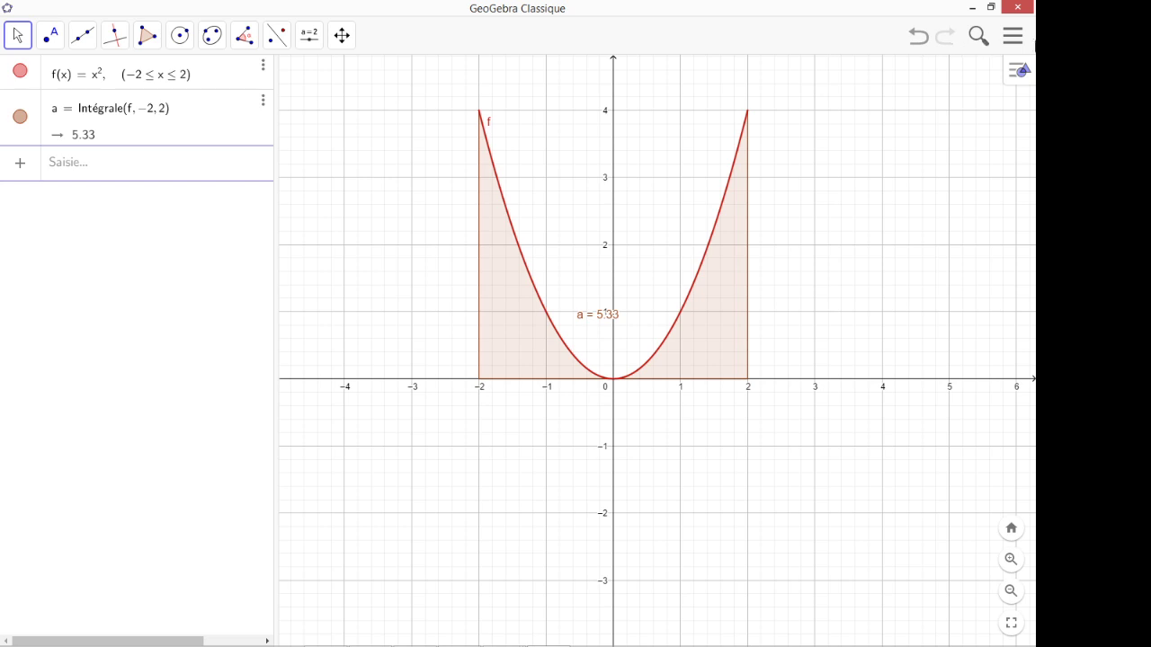
- Set the global font size to 32 points and widen the algebra area until both expressions fit completely
left_click(1008, 45)
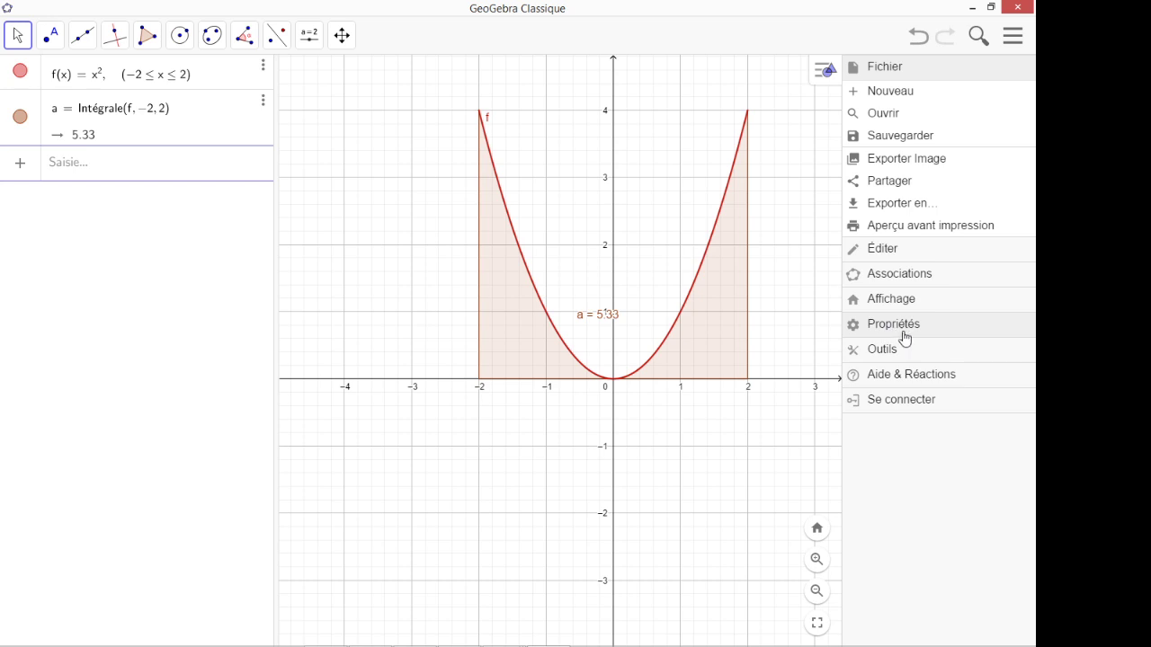
left_click(891, 327)
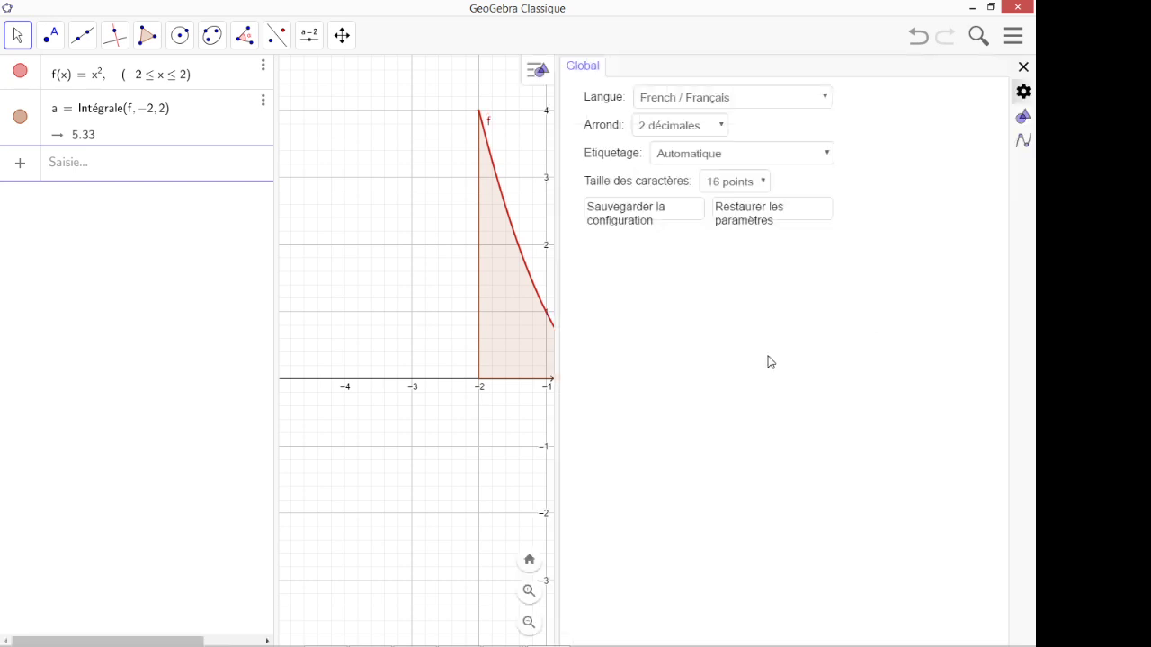
left_click(762, 182)
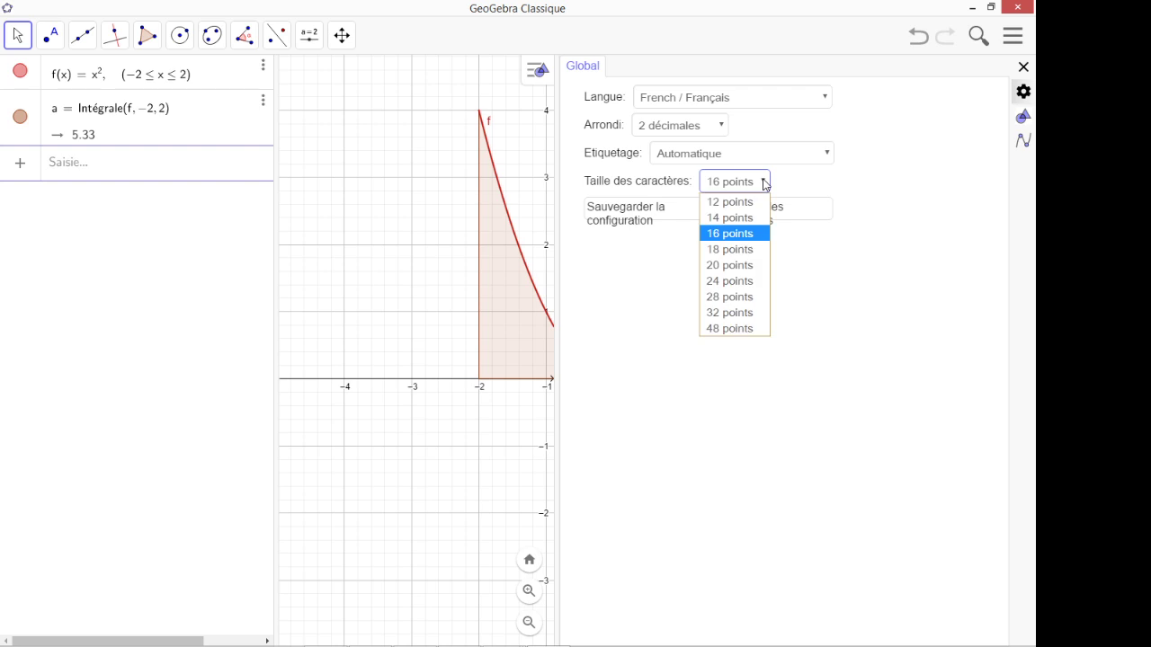
left_click(731, 314)
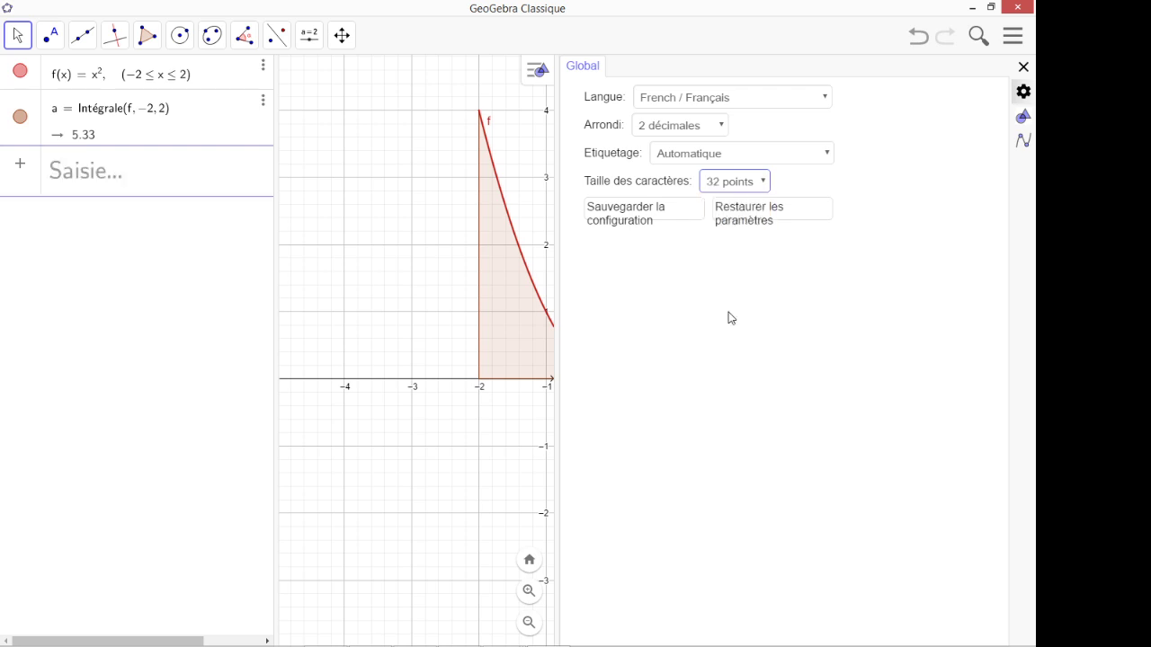
left_click(1023, 68)
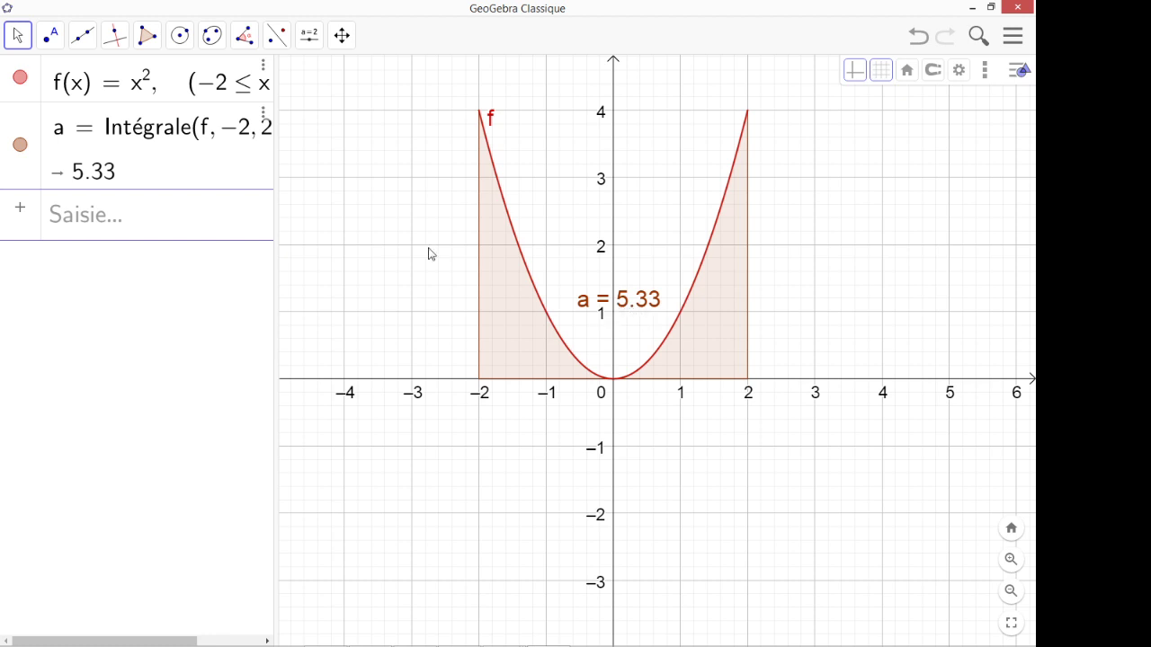
left_click_drag(279, 234, 390, 247)
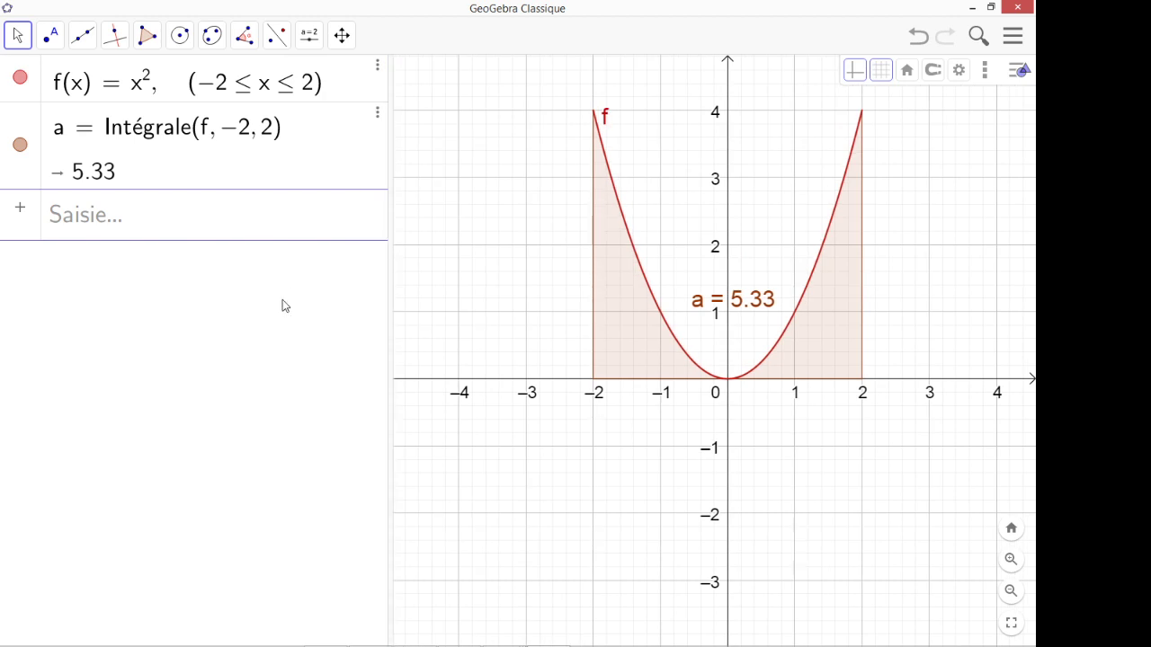
- Capture the algebra entries and the shaded parabola, down to just below the x-axis, with the Windows screen capture tool
mouse_move(42, 642)
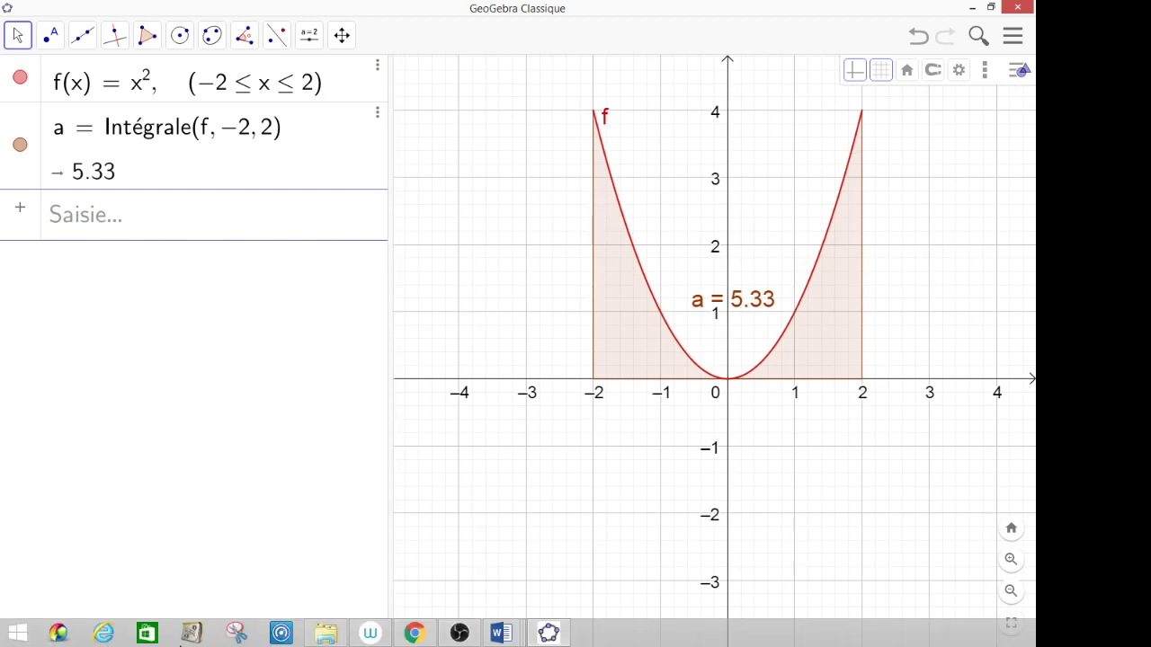
left_click(229, 634)
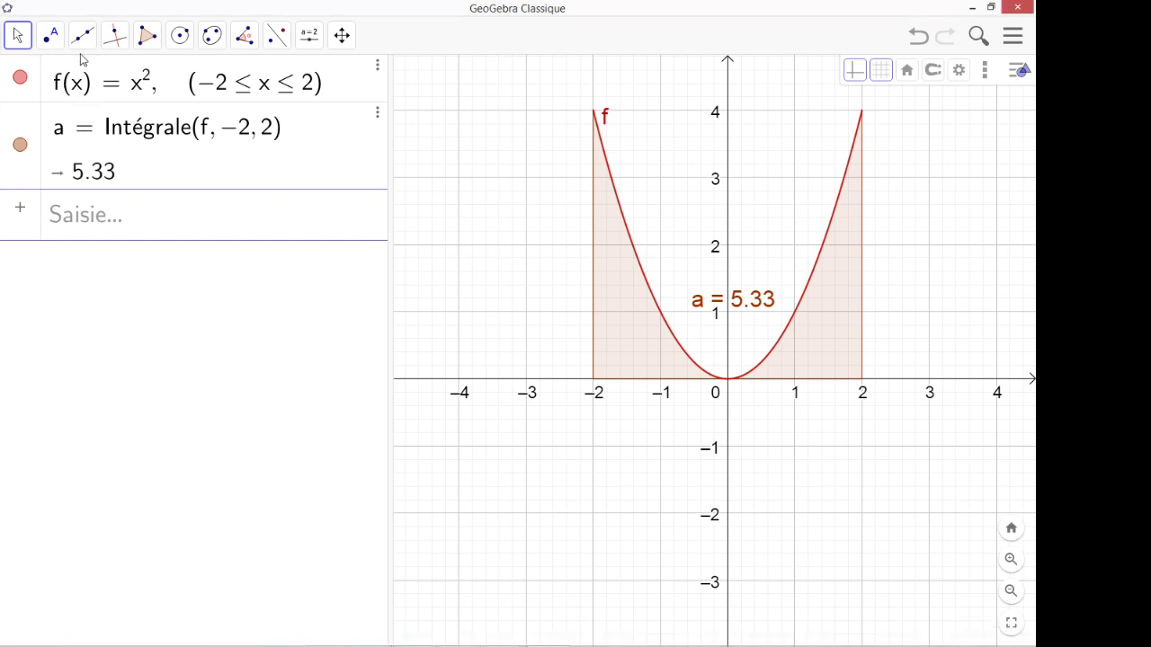
left_click_drag(6, 60, 966, 422)
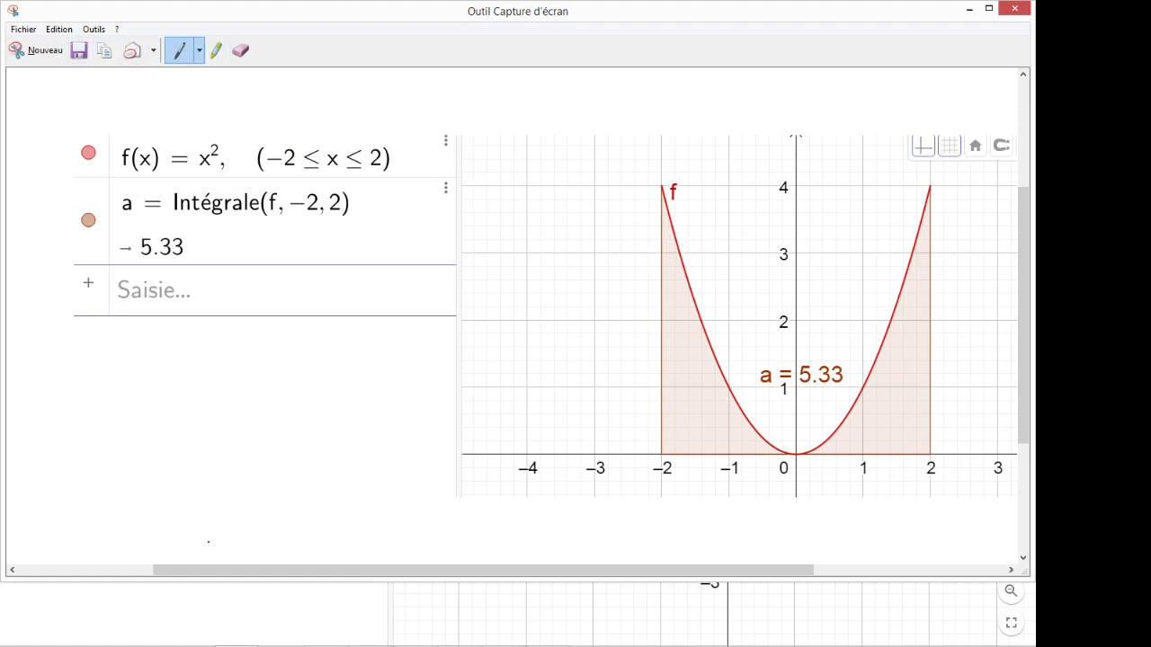
- Insert the capture below question 2 of Document1 in Word, scale it down proportionally, and return to GeoGebra
left_click(501, 633)
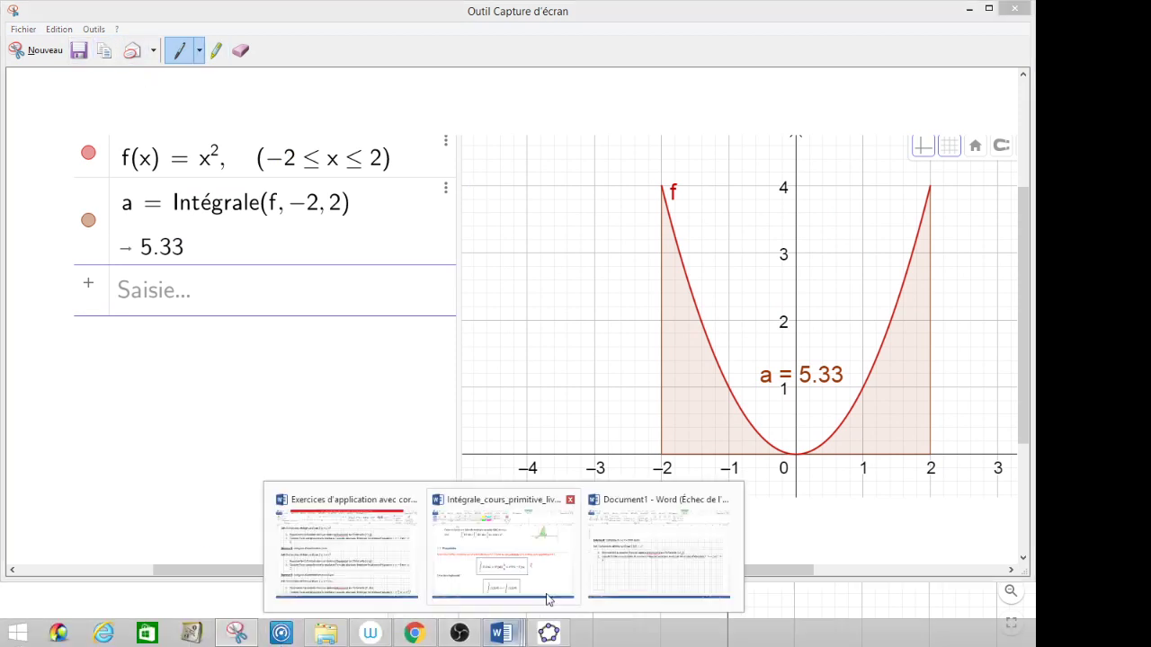
left_click(593, 589)
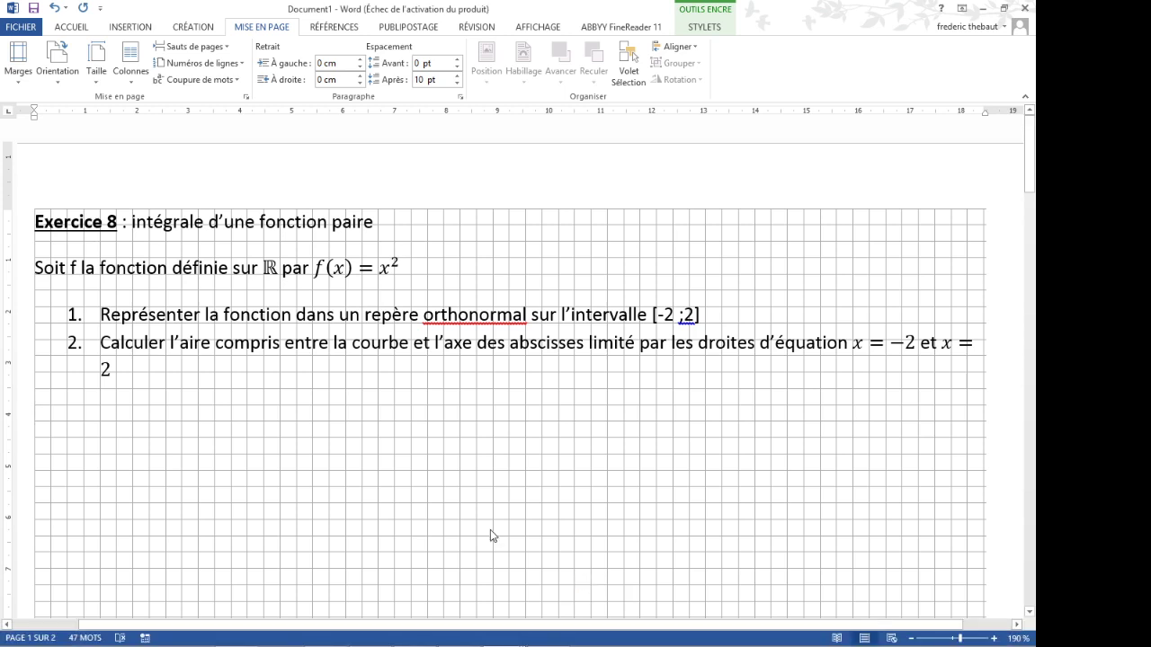
left_click_drag(986, 572, 865, 508)
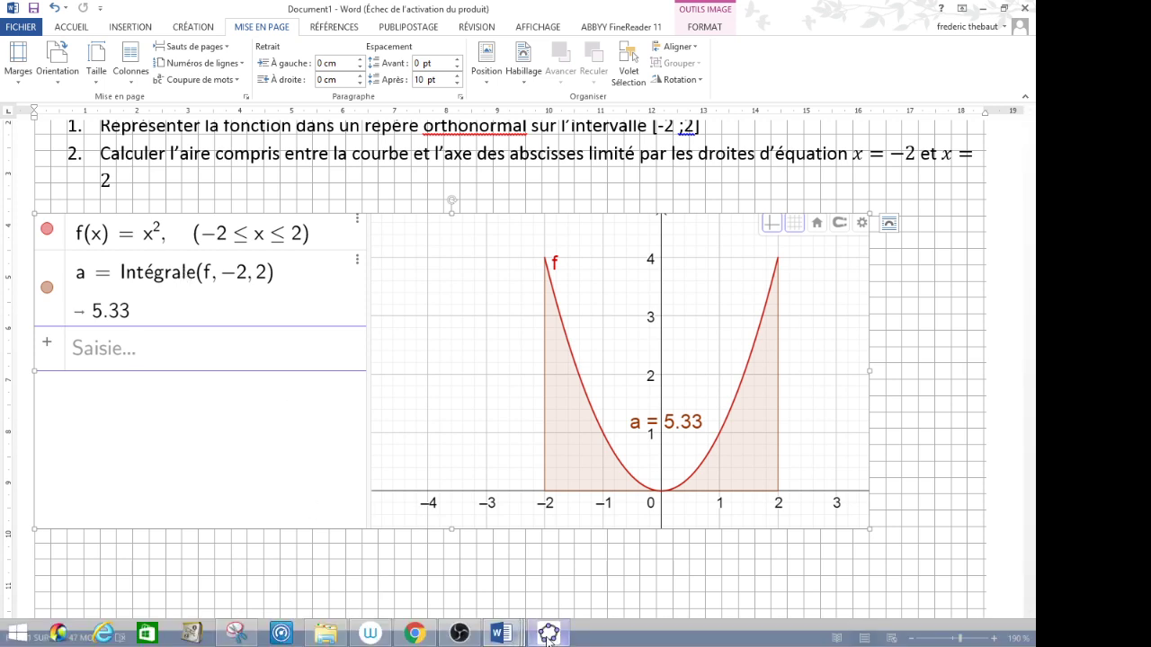
left_click(549, 638)
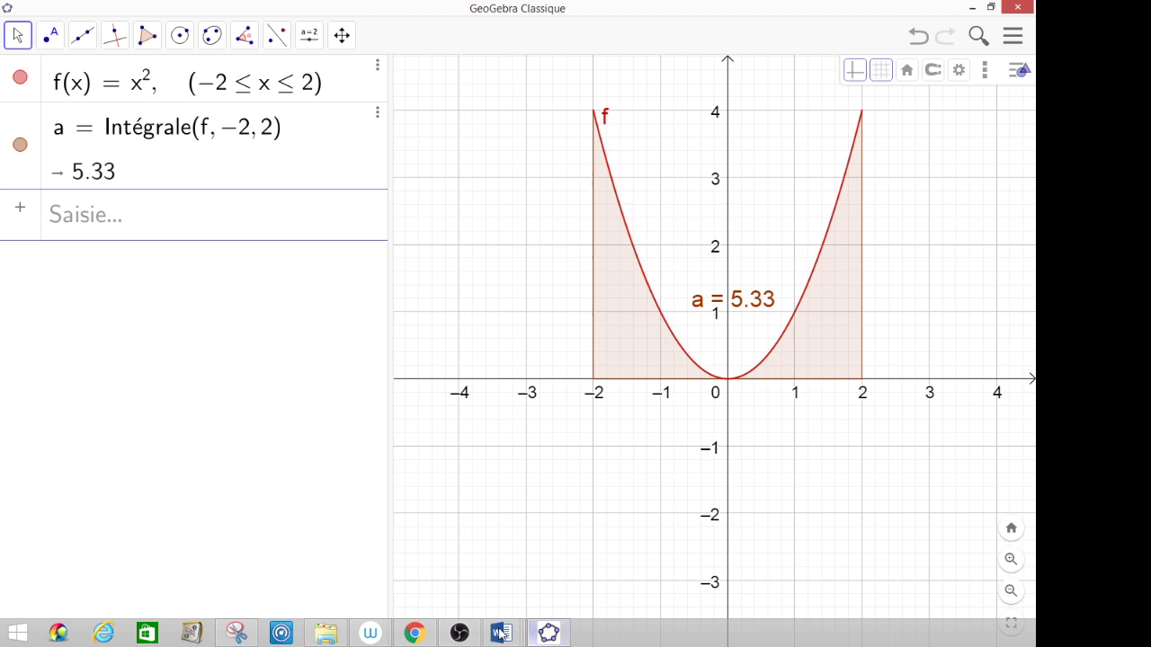
- Delete the integral a from the algebra entries, keeping only the function f
left_click(105, 151)
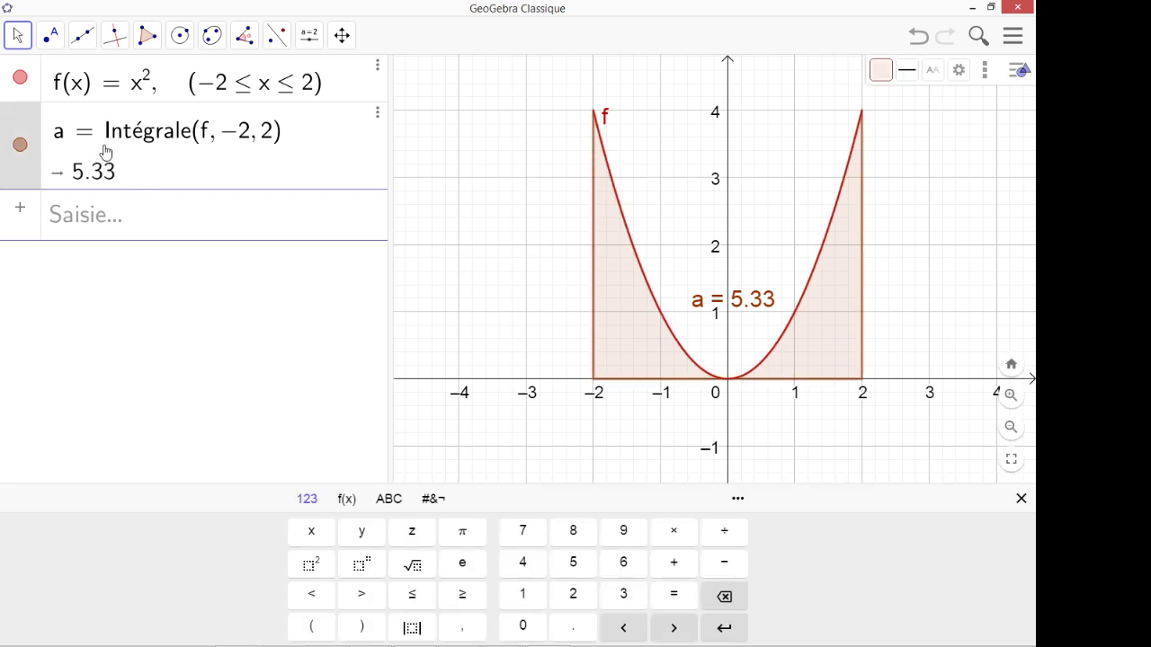
double_click(111, 140)
left_click(111, 140)
double_click(110, 140)
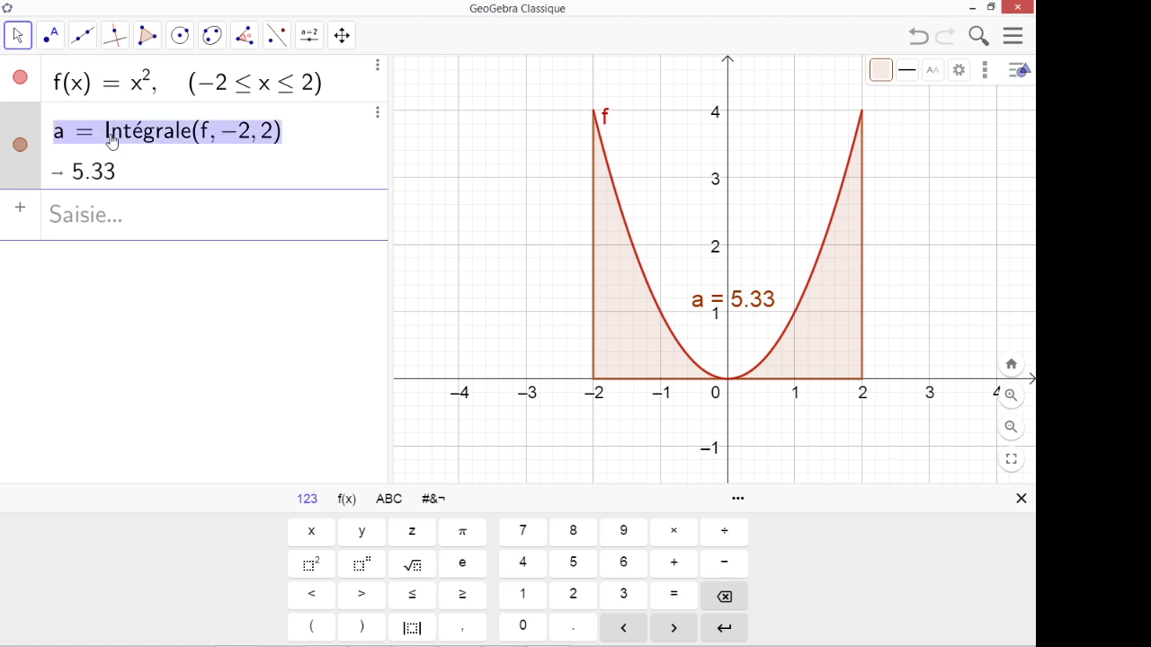
double_click(110, 140)
left_click(378, 116)
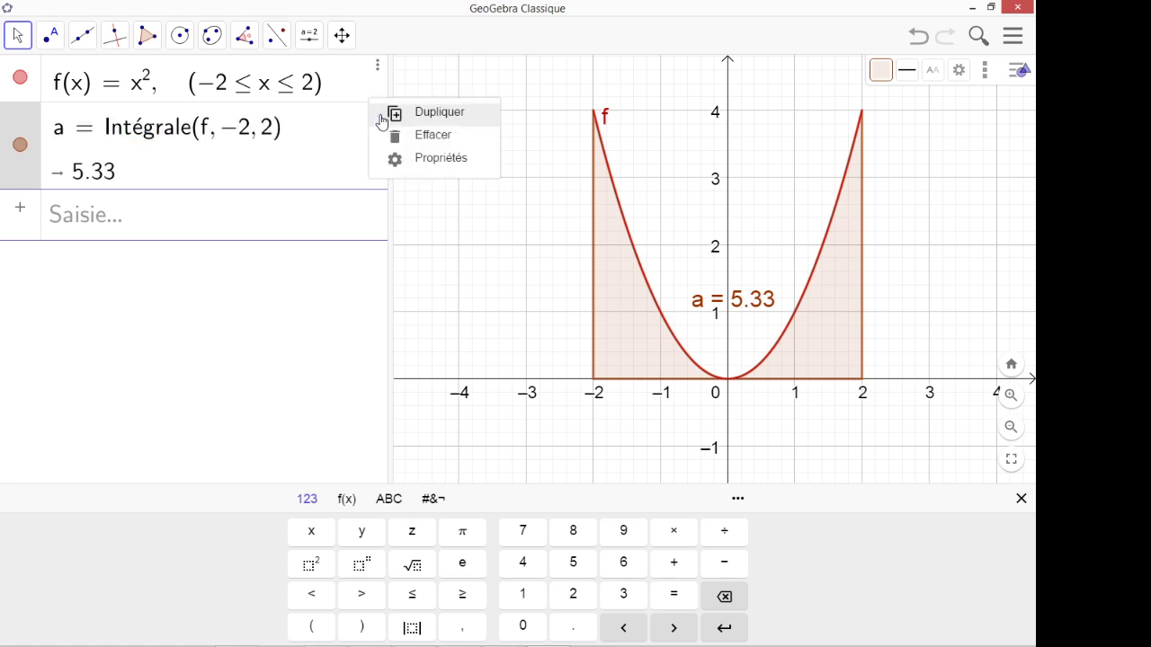
left_click(403, 136)
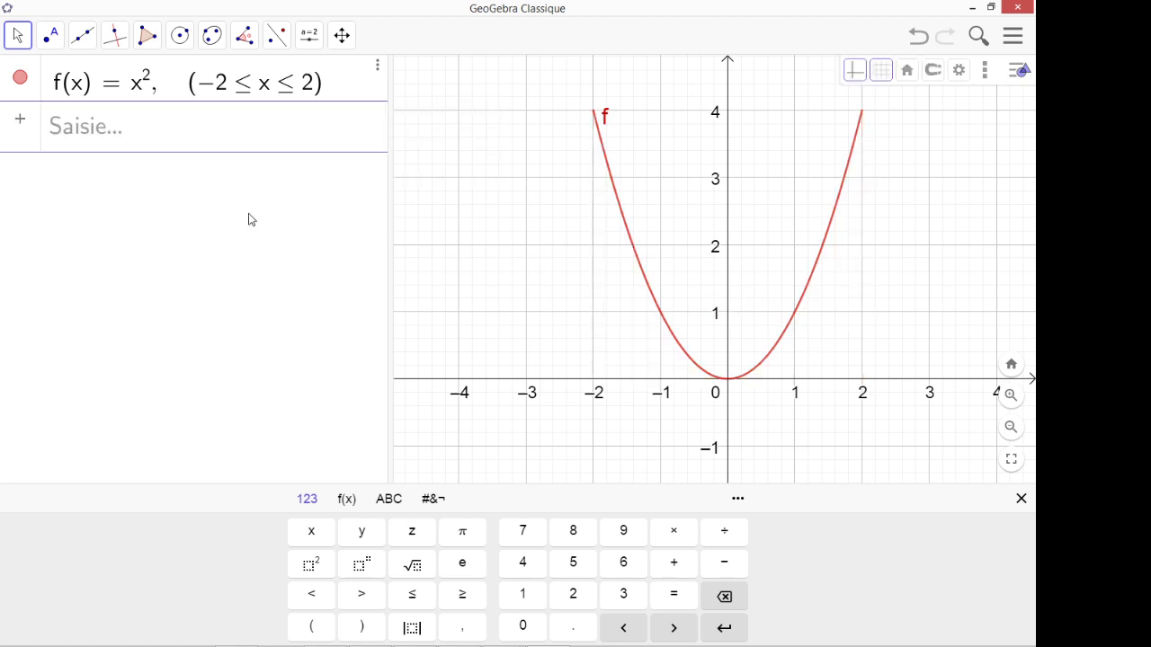
- Enter the Intégrale command template with Fonction, x min and x max, and widen the algebra area to fit it completely
left_click(131, 134)
type("inté")
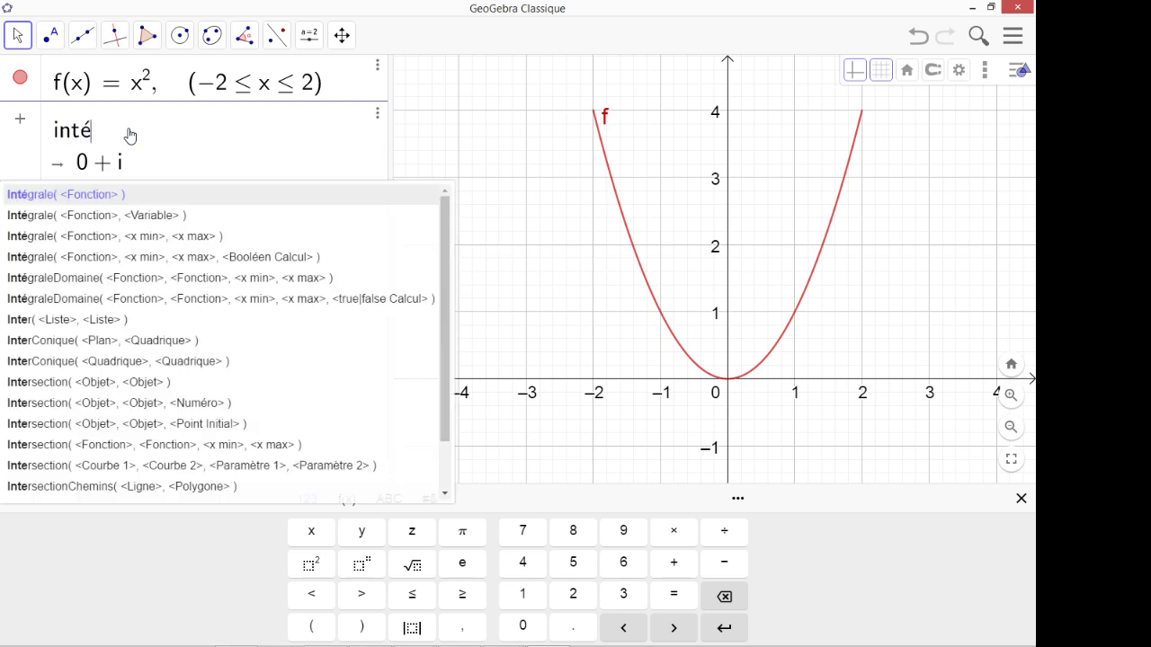
left_click(150, 238)
left_click_drag(391, 190, 607, 221)
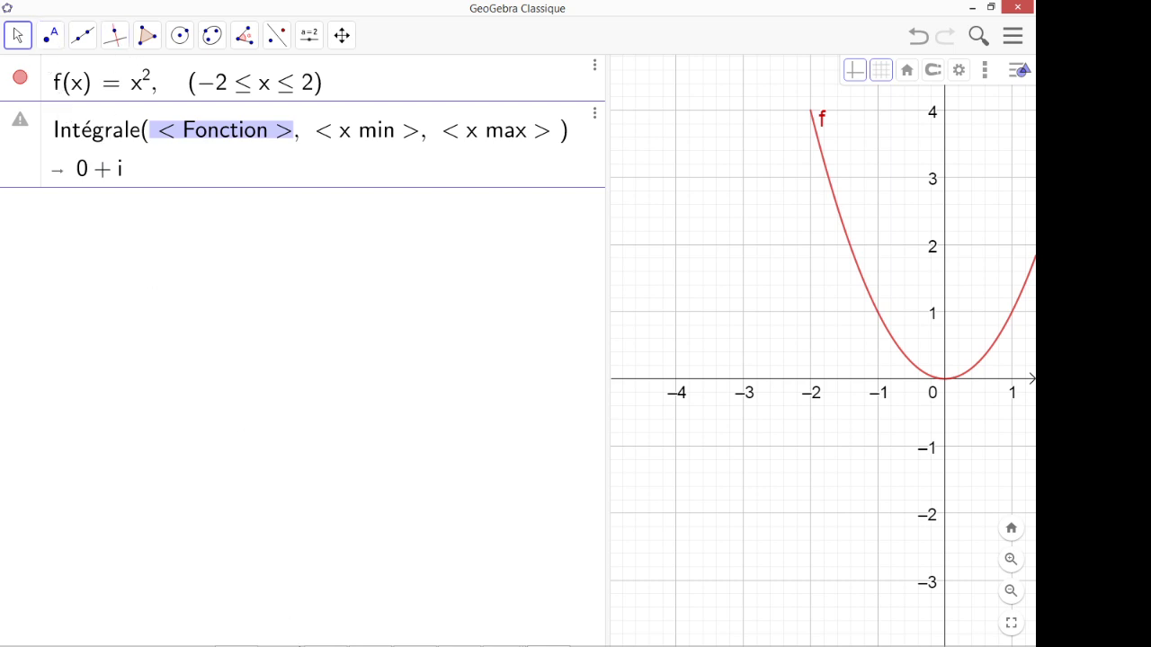
- Capture only the Intégrale(<Fonction>, <x min>, <x max>) expression with the Windows screen capture tool
mouse_move(312, 644)
left_click(594, 115)
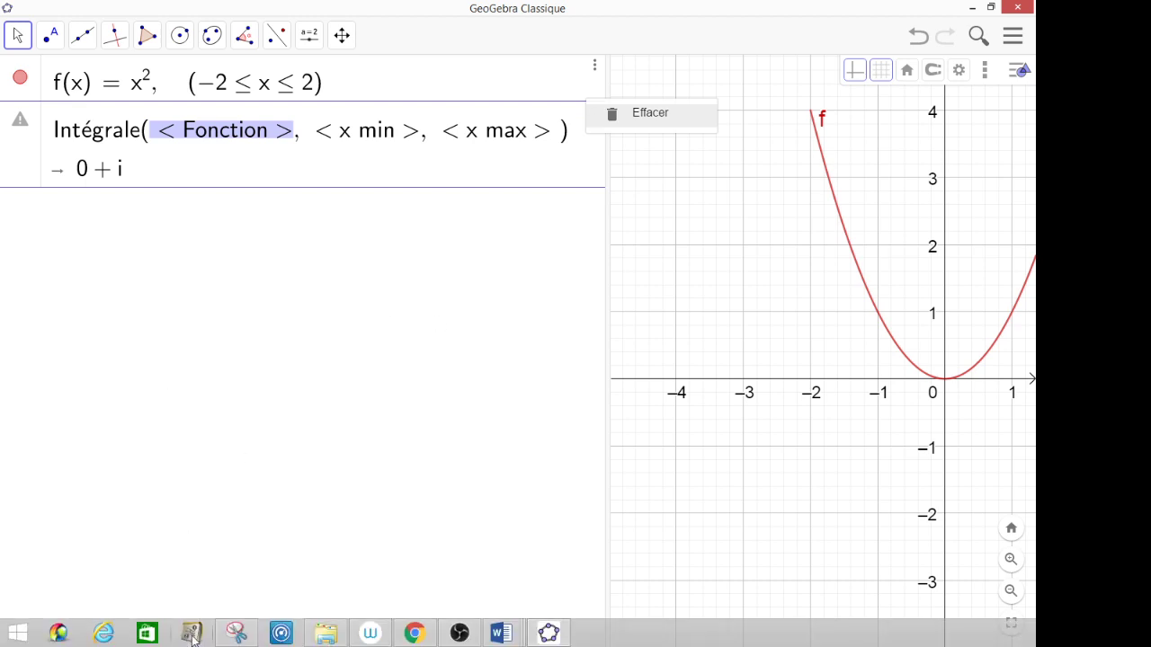
left_click(245, 633)
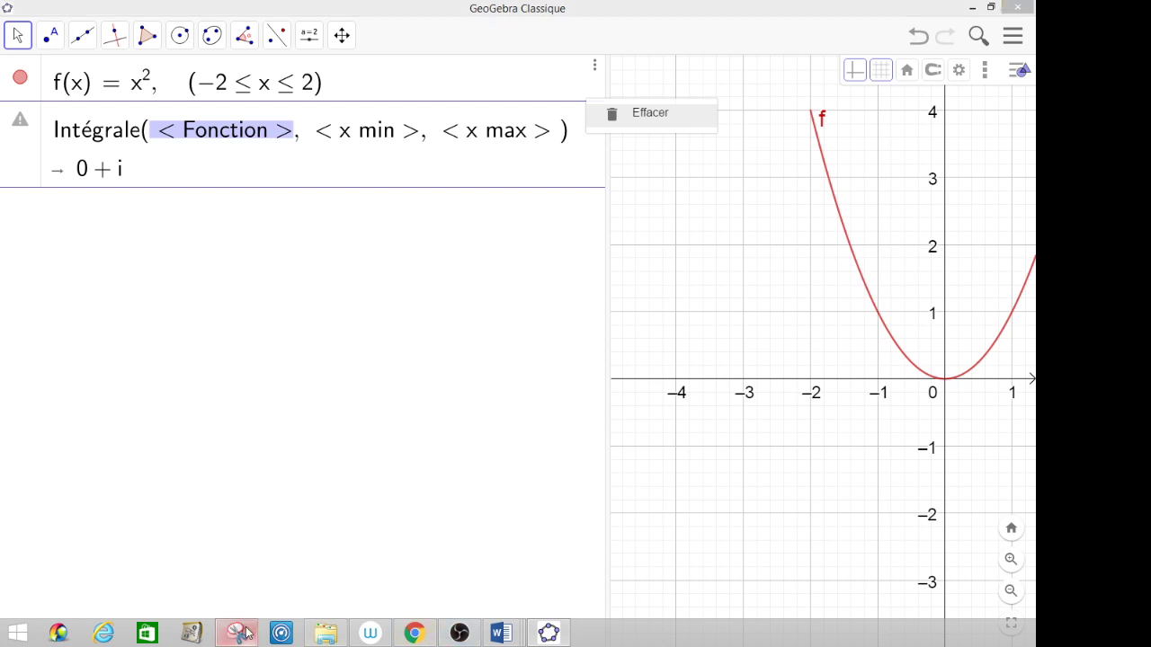
left_click(103, 52)
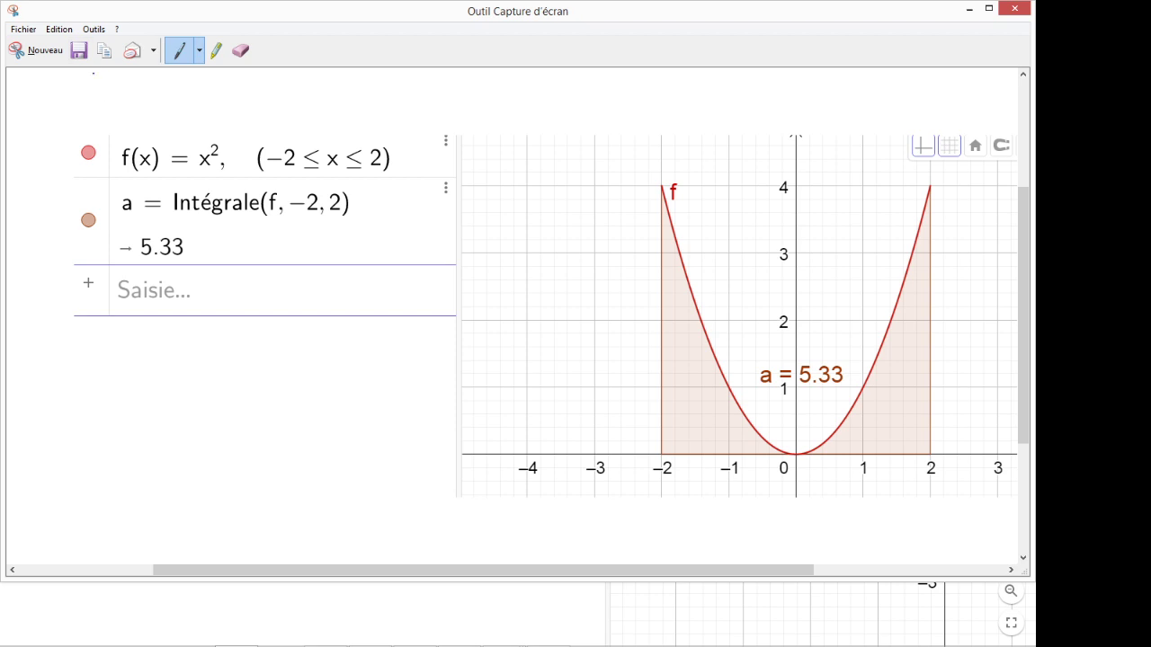
left_click(43, 52)
left_click_drag(41, 113, 586, 146)
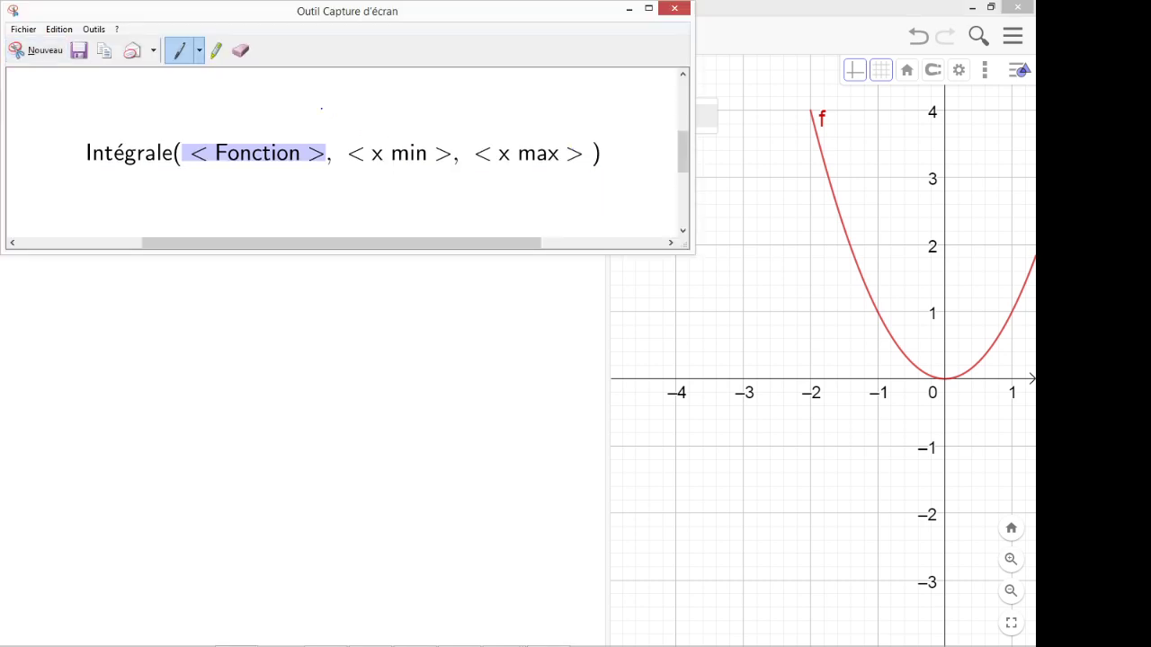
- Switch to Document1 in Word and insert the captured command syntax below the graph image
mouse_move(543, 637)
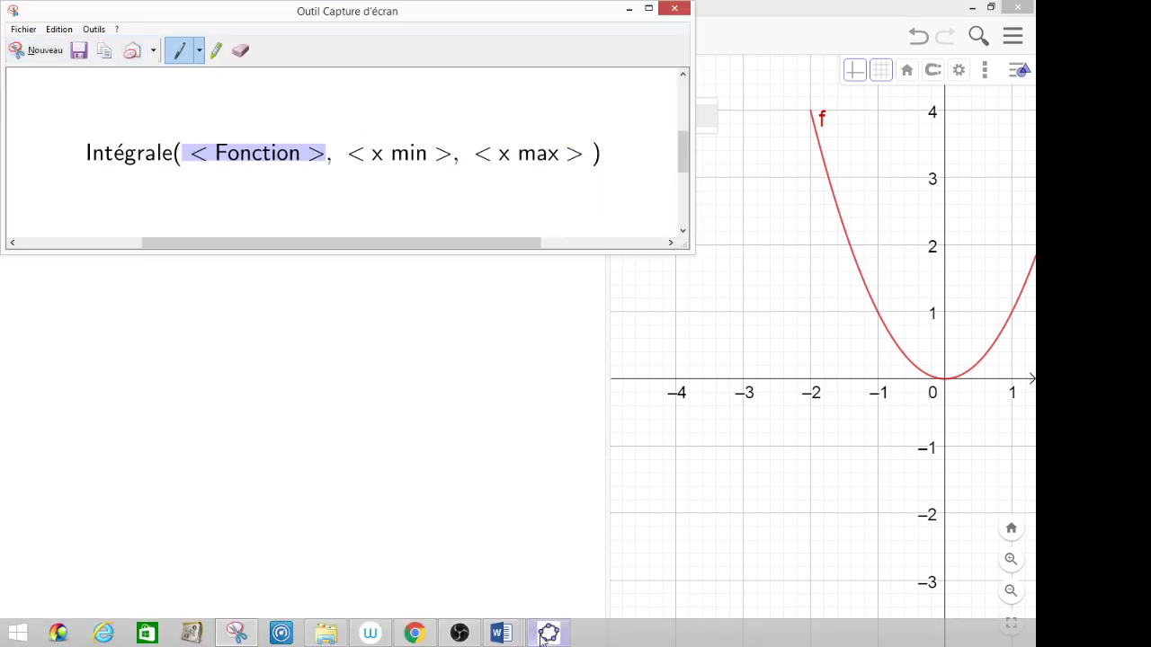
mouse_move(505, 637)
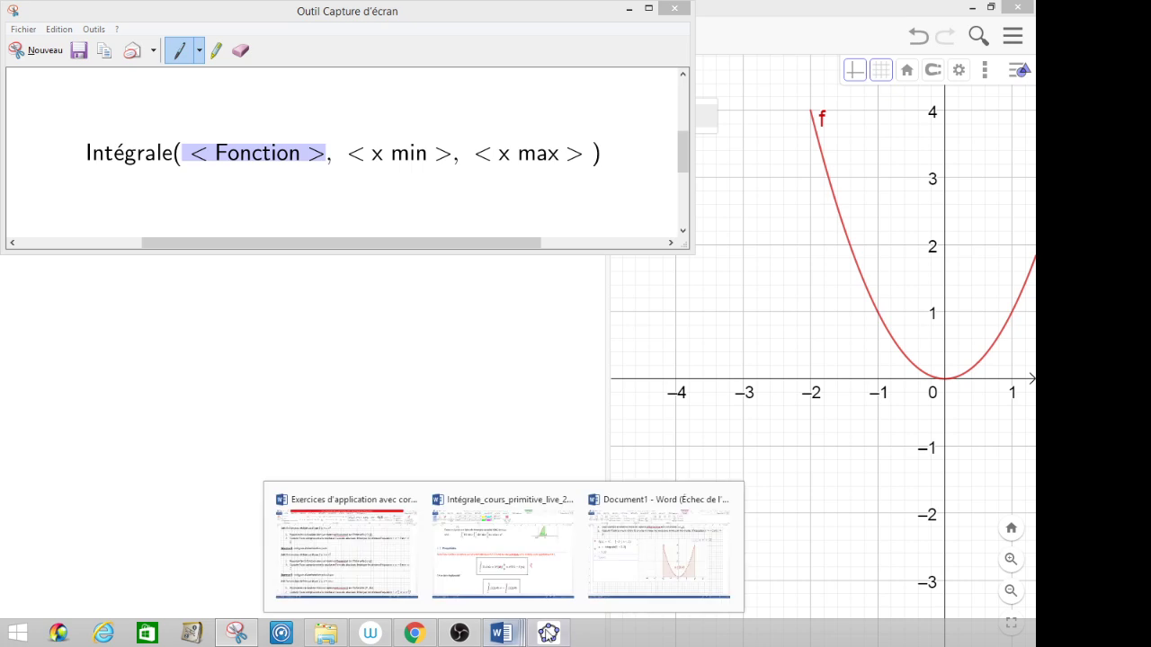
left_click(661, 539)
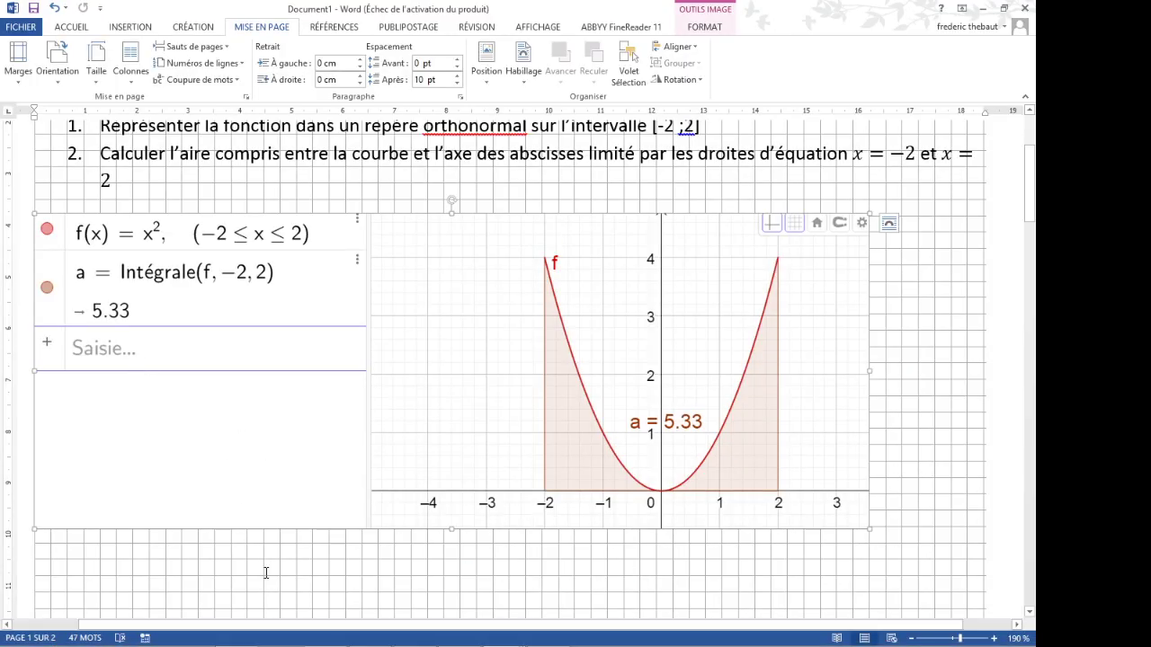
left_click(235, 555)
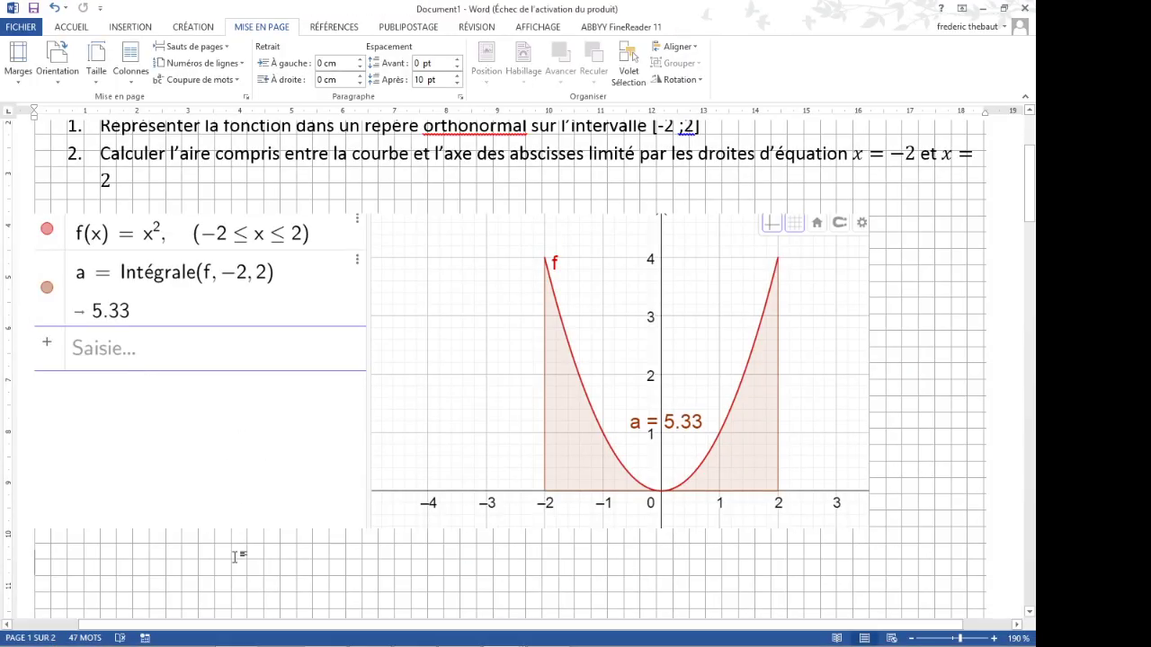
key("ctrl+v")
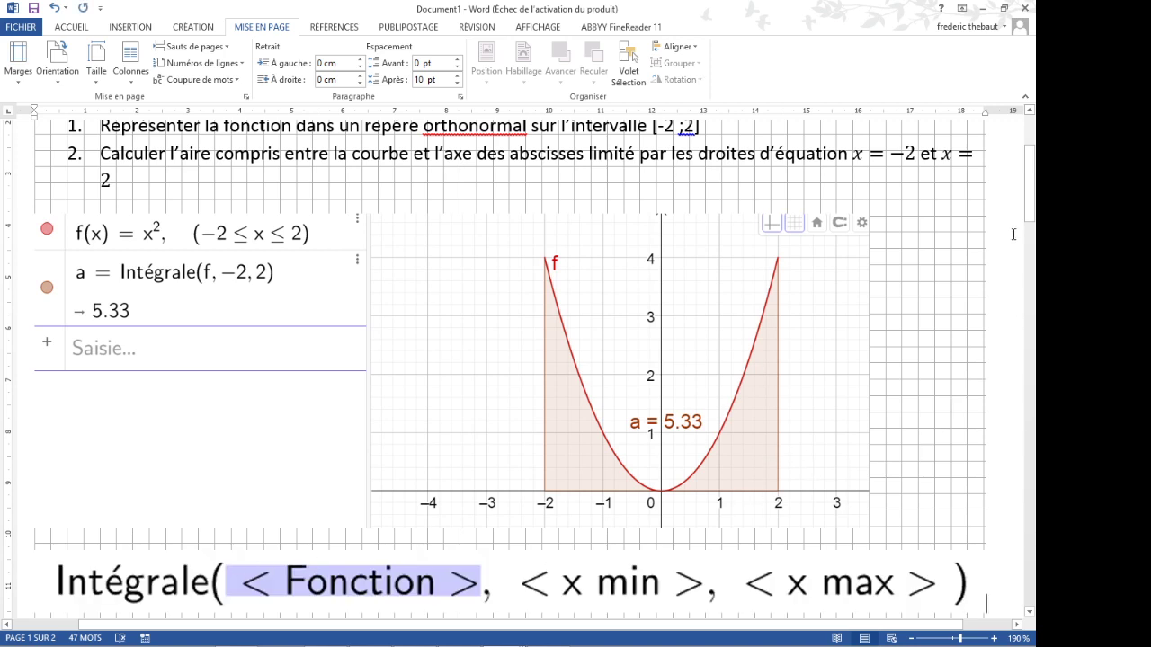
left_click_drag(1031, 198, 1031, 245)
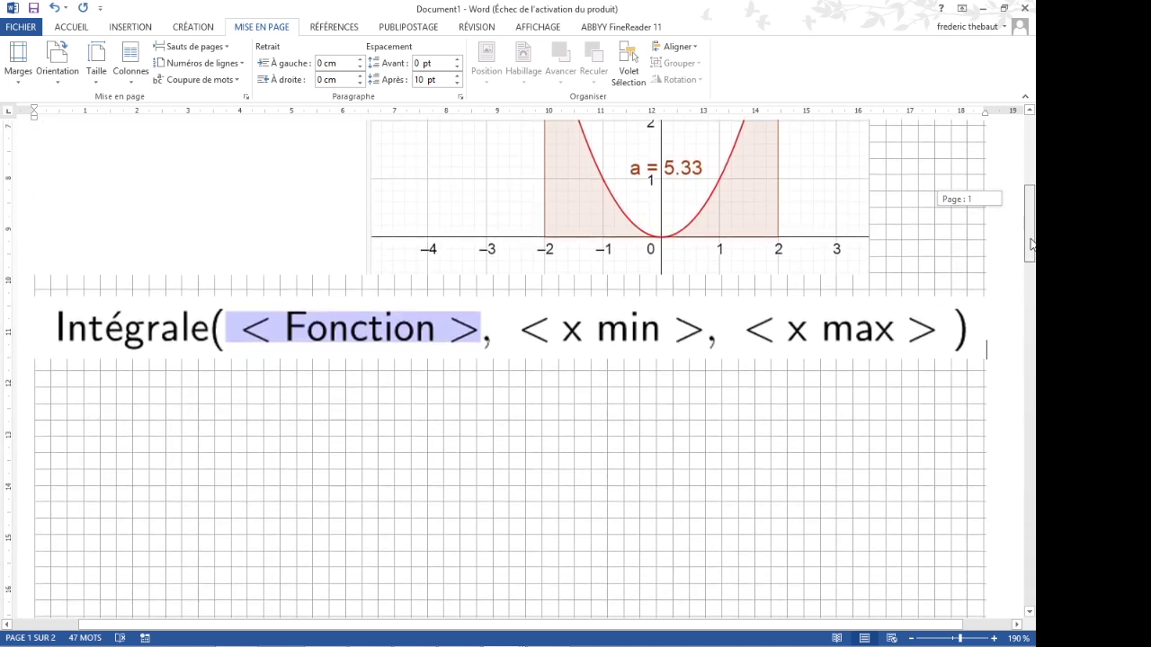
left_click_drag(1031, 245, 1033, 260)
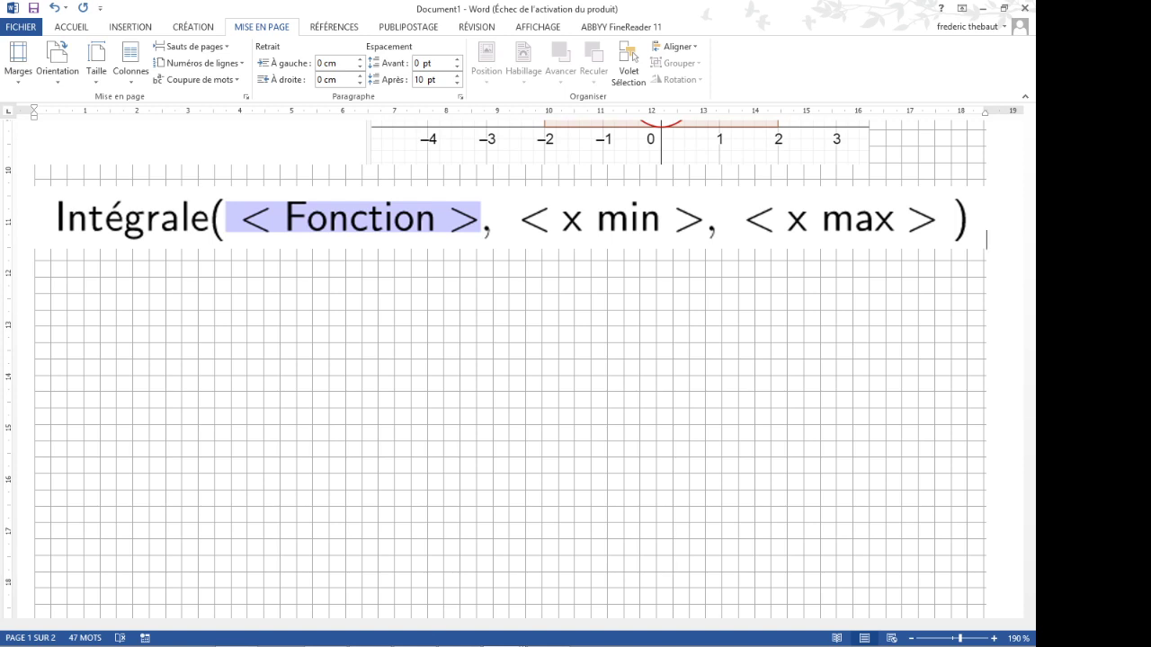
- Switch to File Explorer and launch the GRAPH35+ E II simulator from its folder on the EDU CASIO (G:) drive
key("alt+Tab")
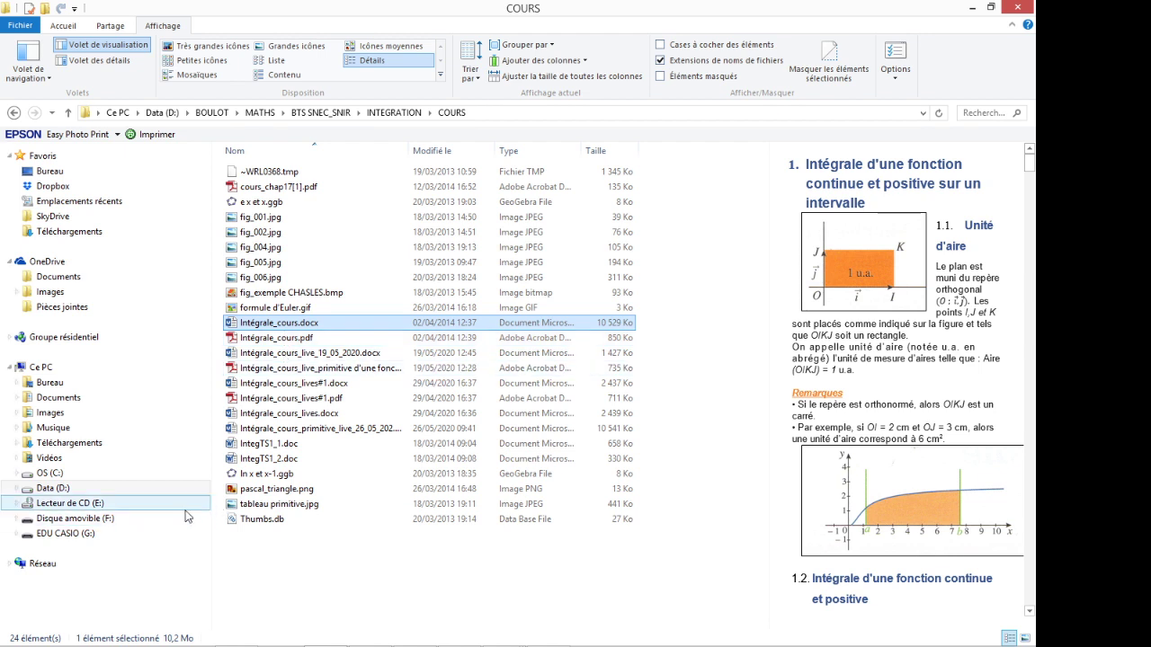
left_click(73, 536)
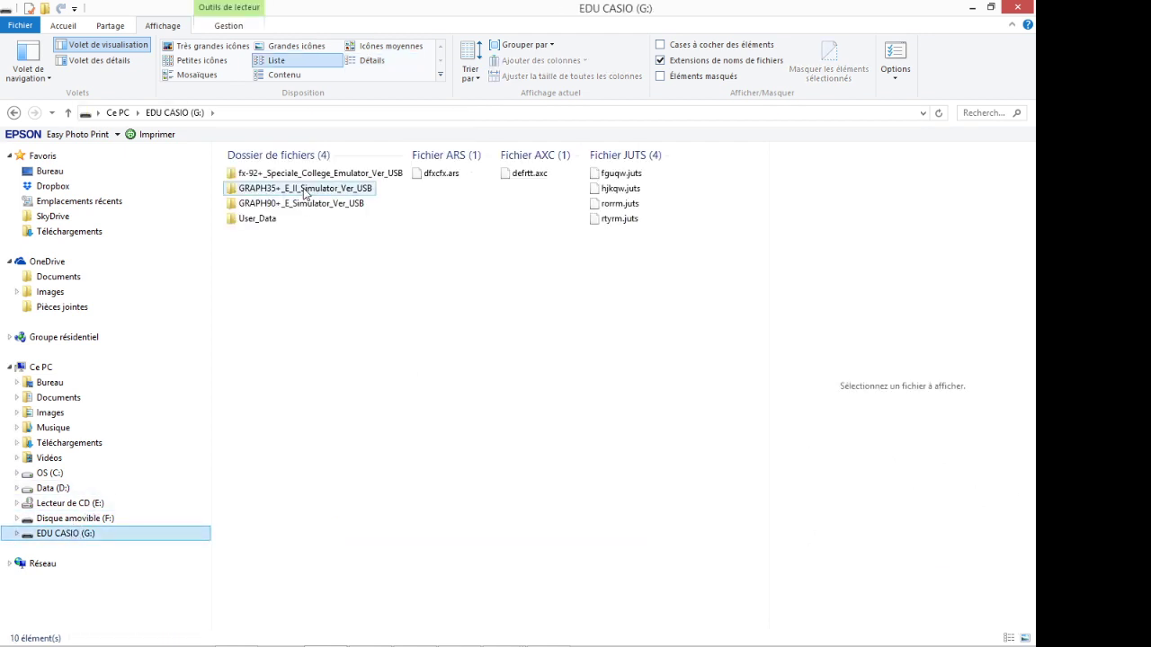
left_click(295, 195)
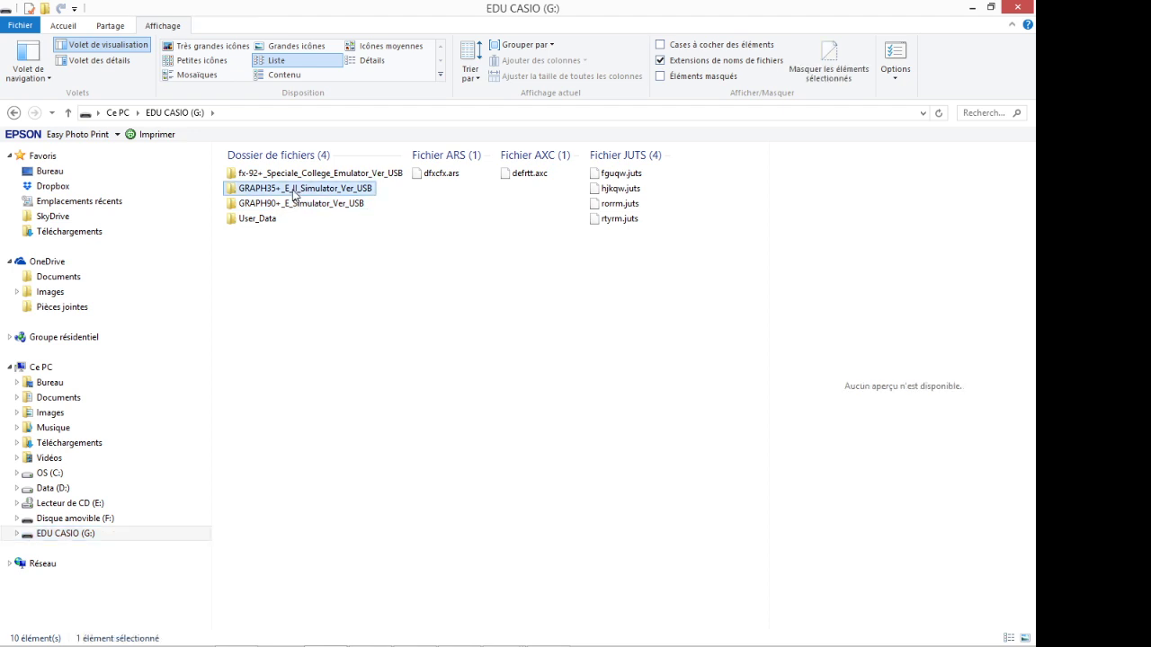
double_click(295, 195)
double_click(285, 234)
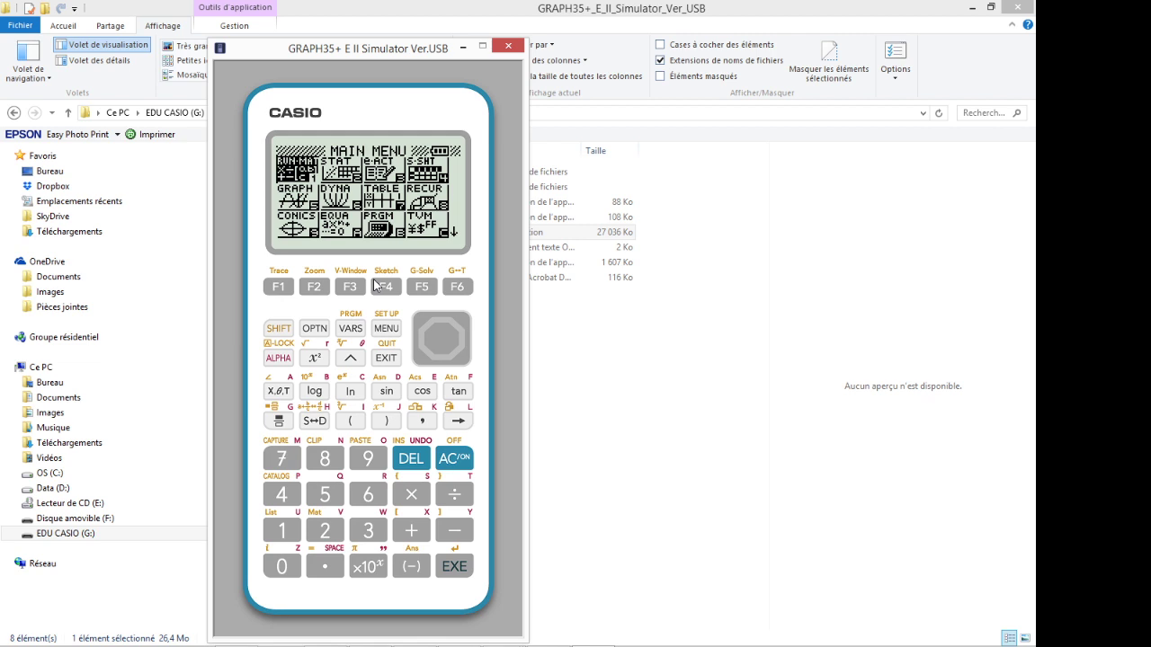
- Open the calculator's RUN-MAT mode and insert the ∫dx template from the calculation options
left_click(454, 568)
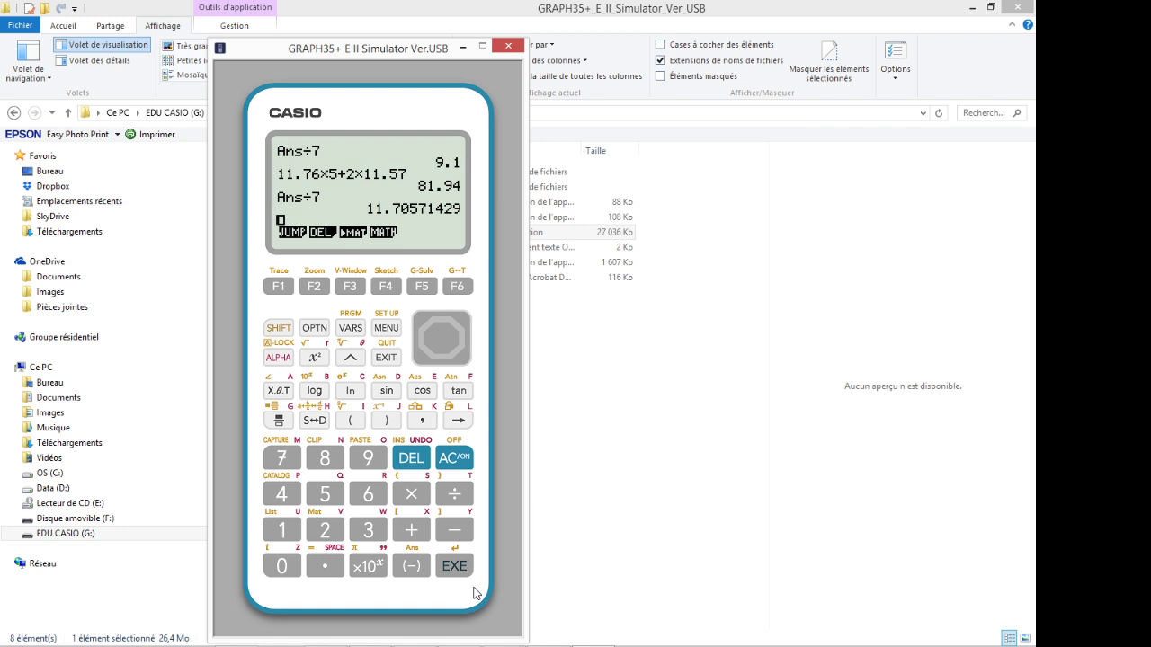
left_click(316, 333)
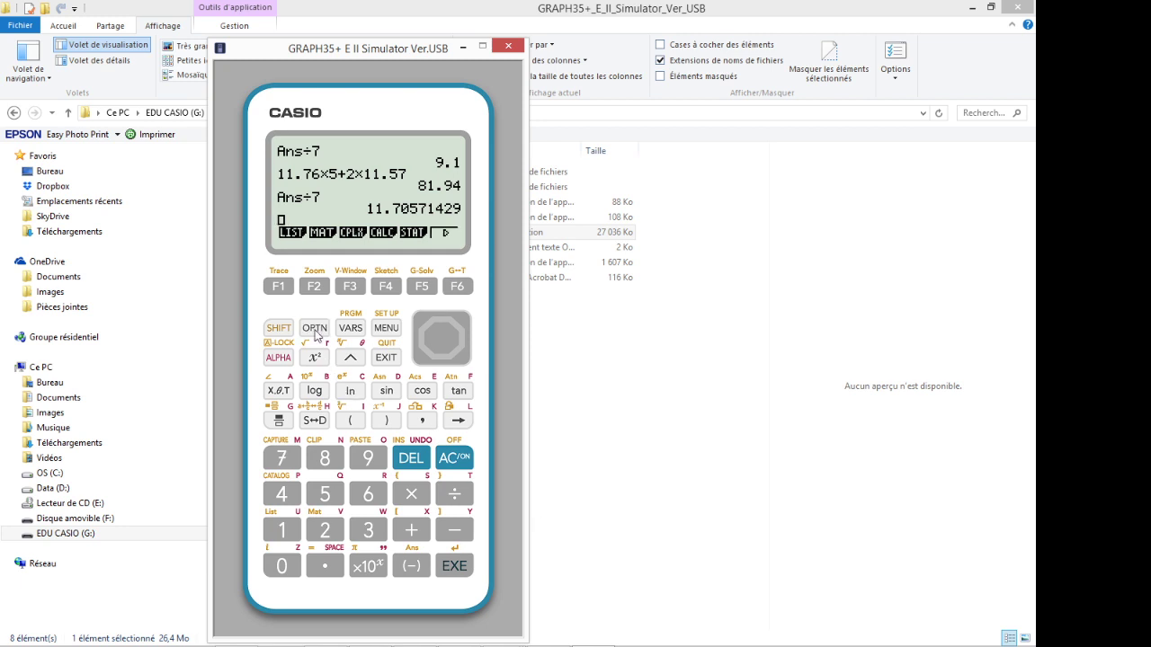
left_click(385, 288)
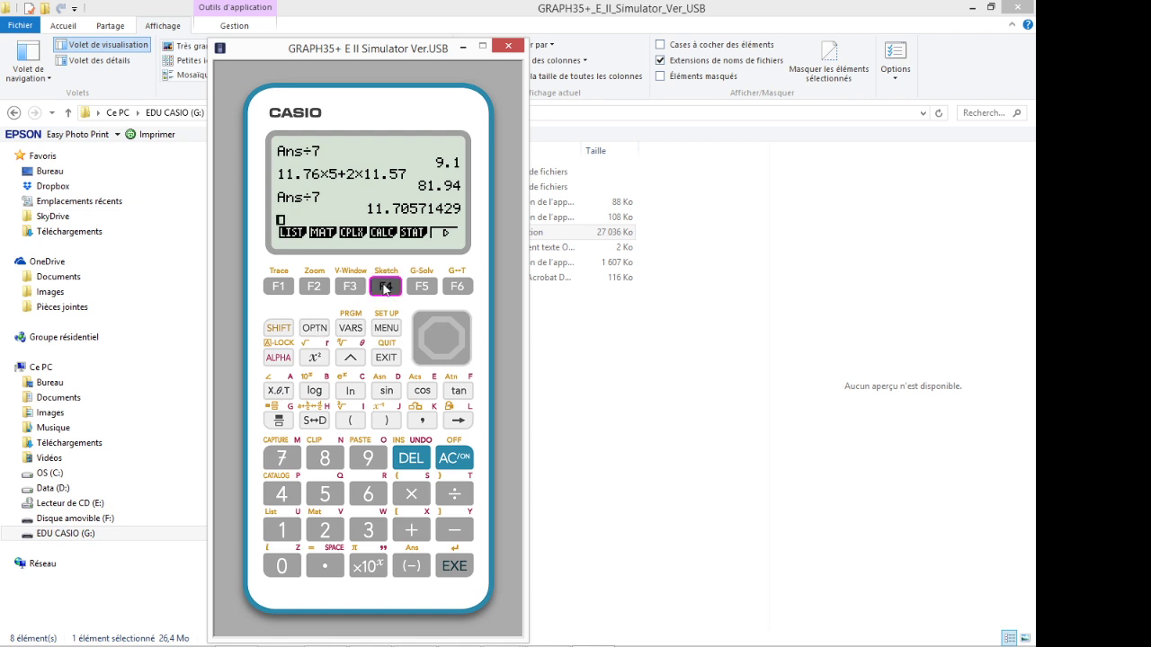
left_click(385, 286)
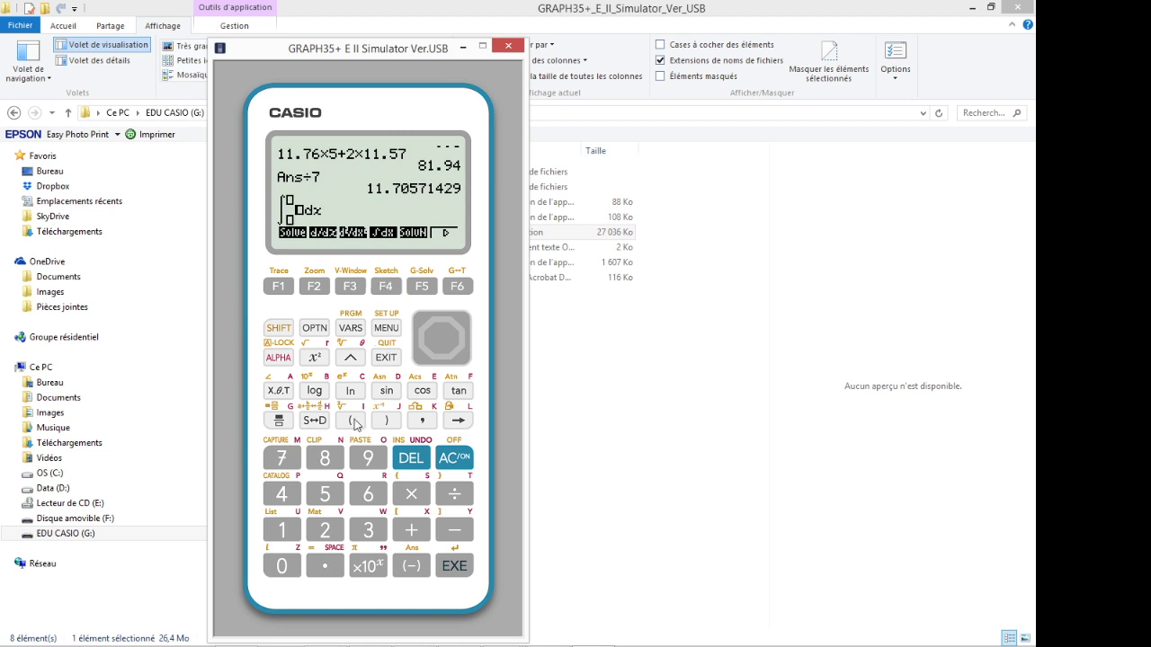
- Calculate the integral of X² from -2 to 2, and toggle the result to decimal and back to a fraction
left_click(288, 387)
left_click(315, 359)
left_click(325, 530)
left_click(440, 366)
left_click(411, 568)
left_click(339, 536)
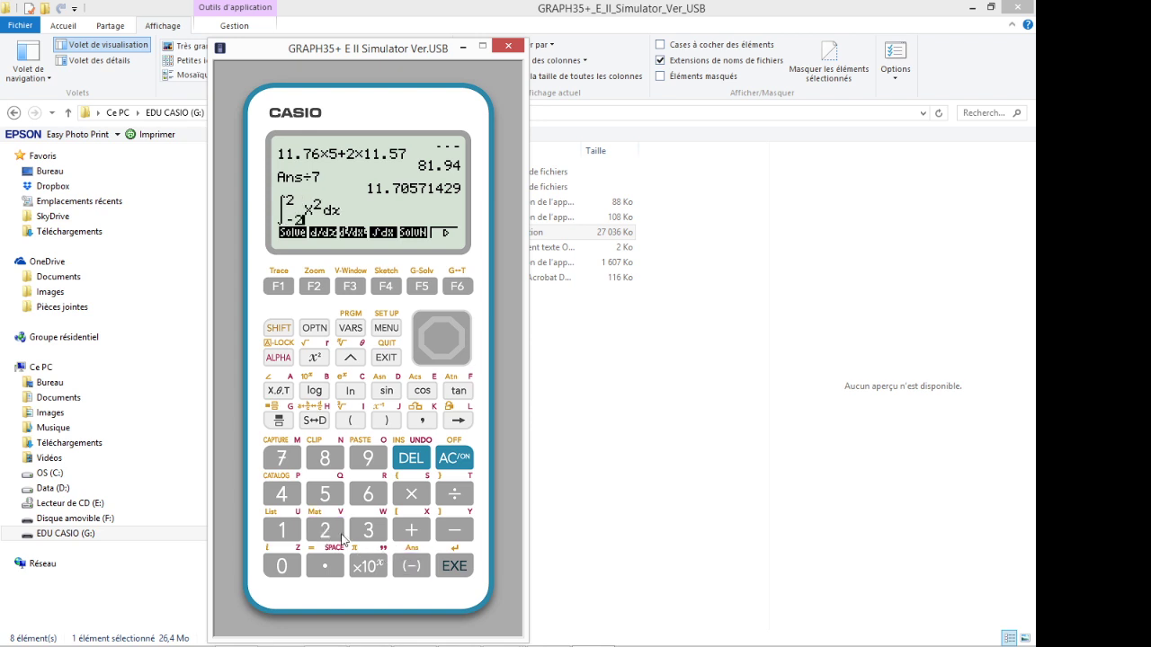
left_click(451, 566)
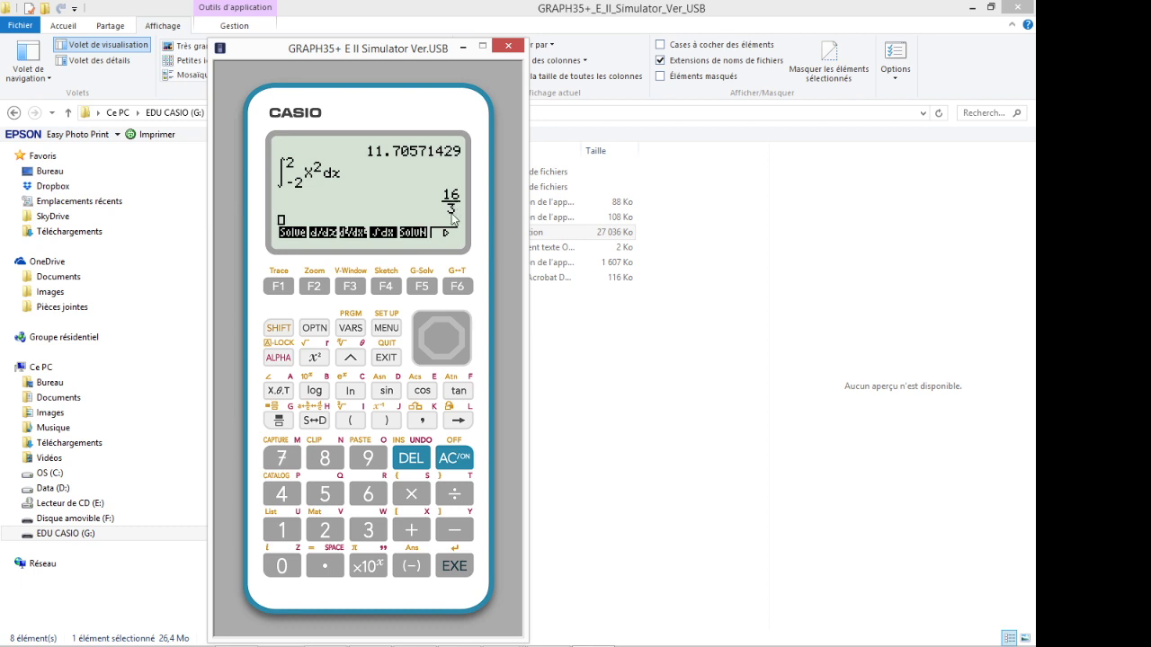
left_click(314, 421)
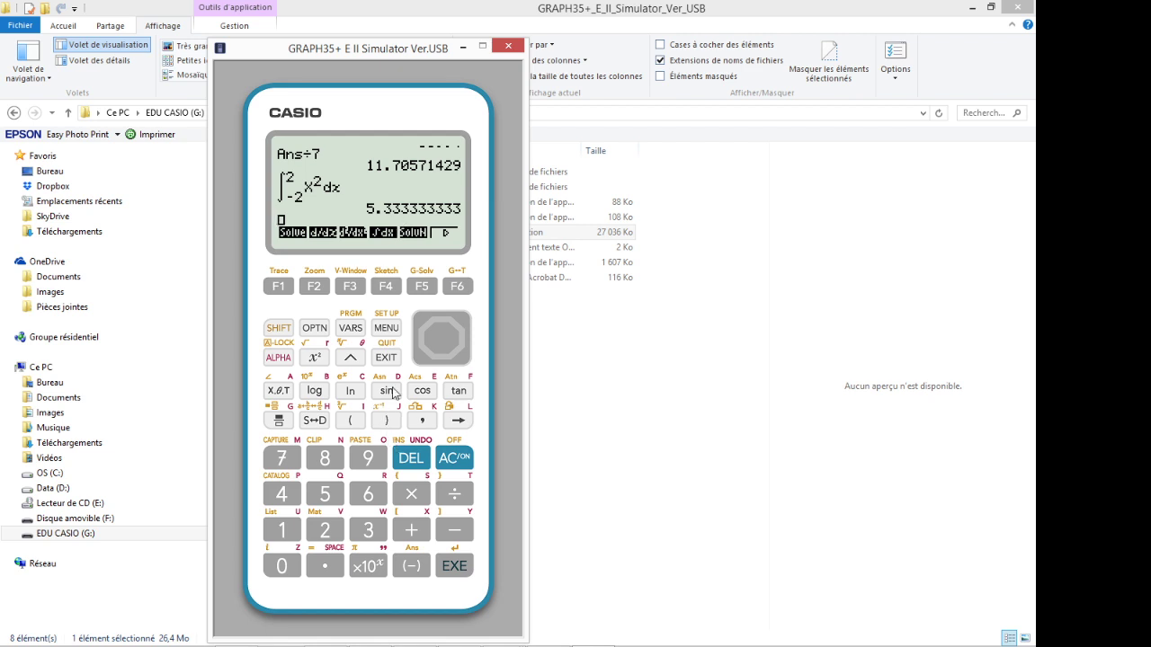
left_click(317, 422)
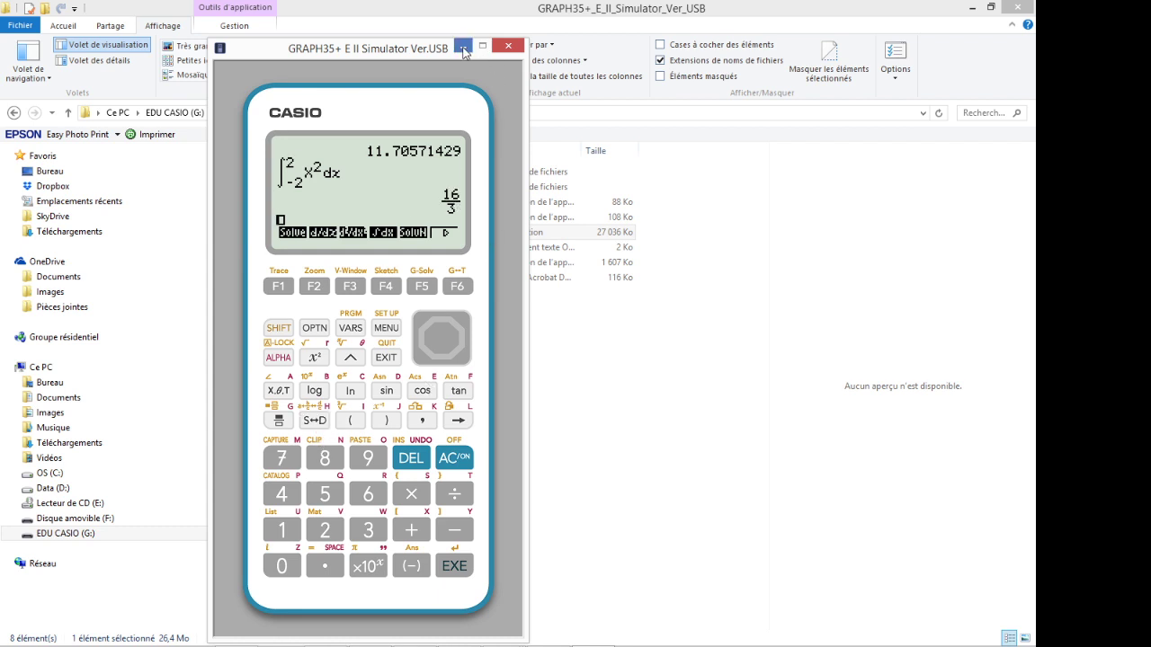
- Copy the calculator's screen image into Document1 in Word below the Intégrale syntax and enlarge it to about 4.7 cm wide
right_click(400, 181)
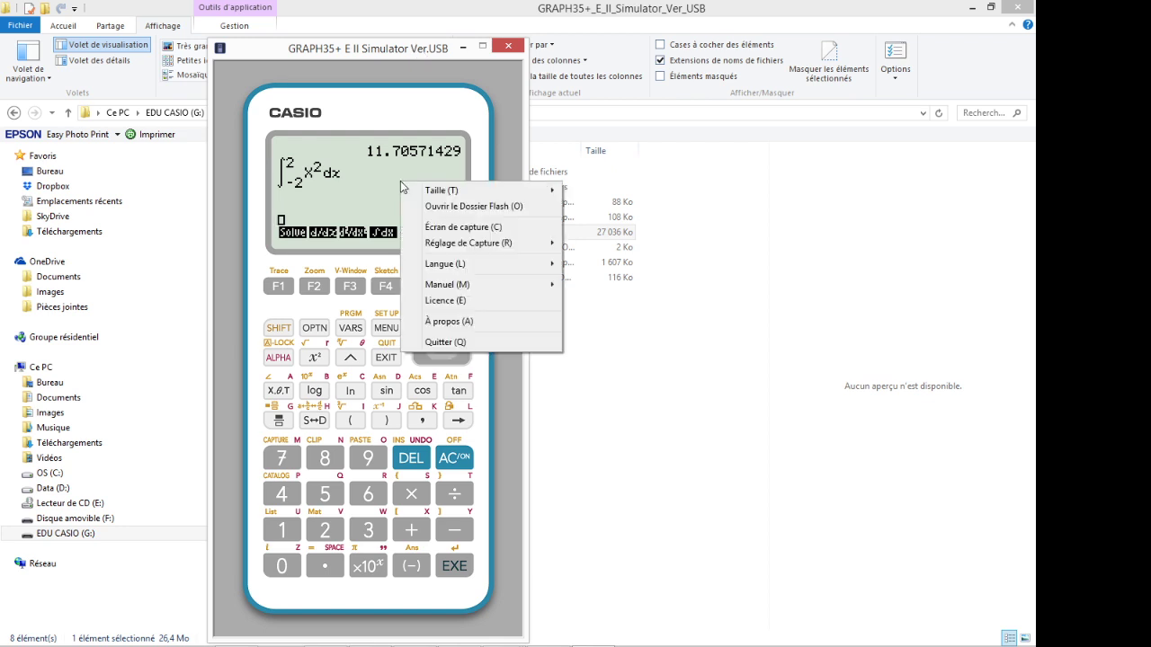
left_click(459, 229)
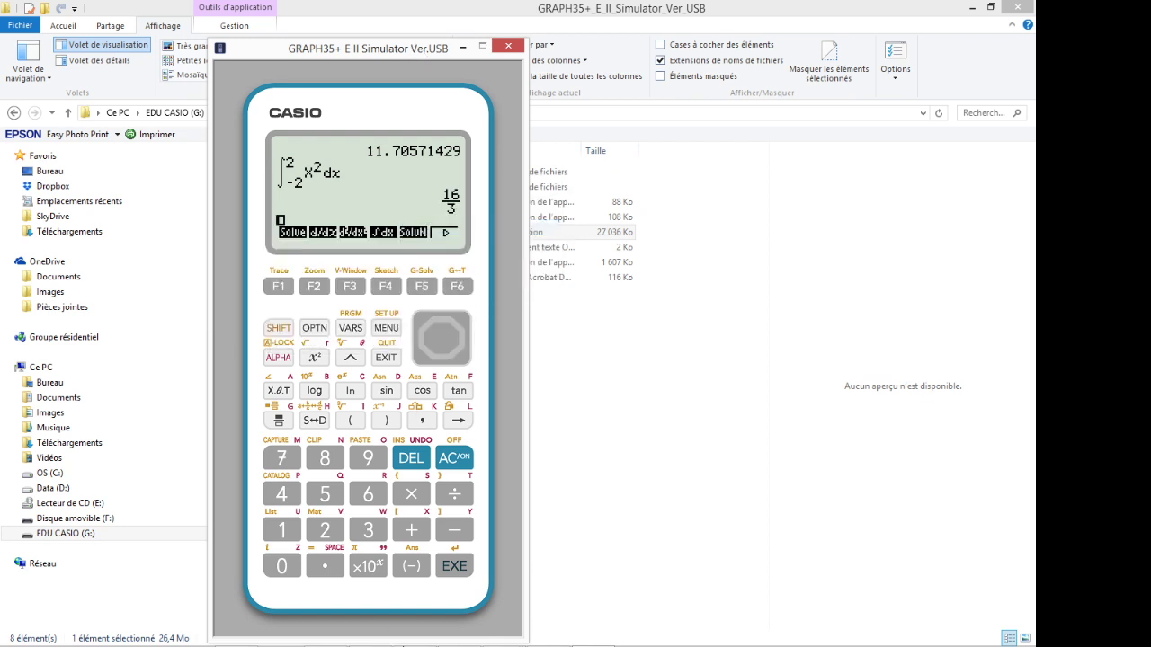
mouse_move(460, 636)
left_click(502, 634)
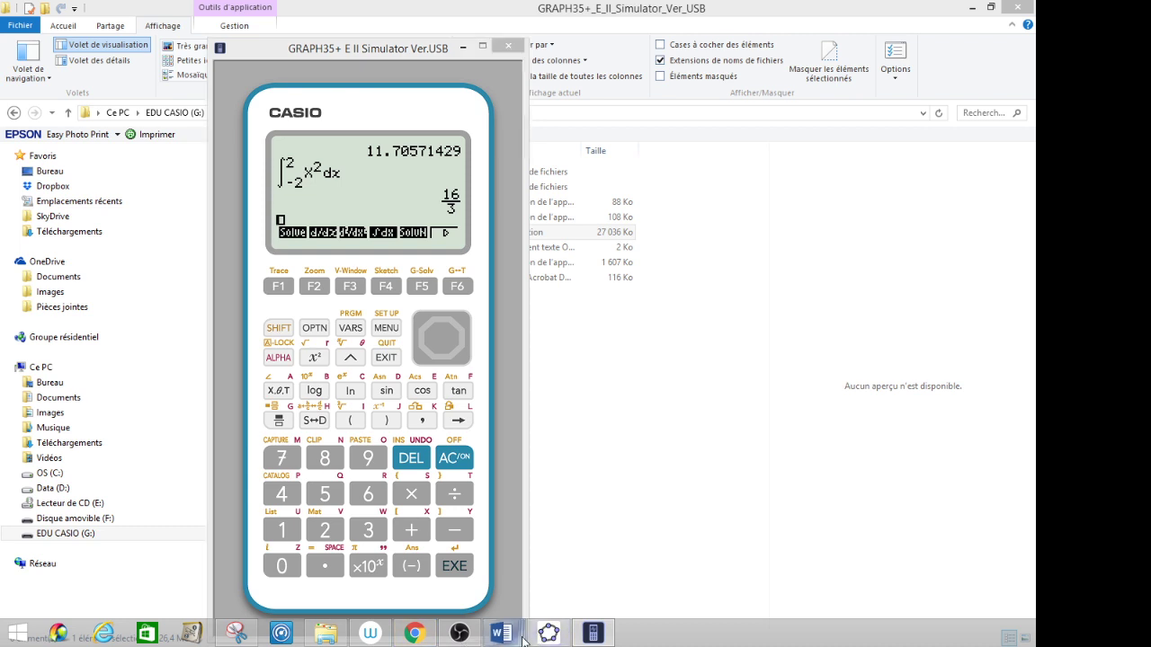
left_click(643, 591)
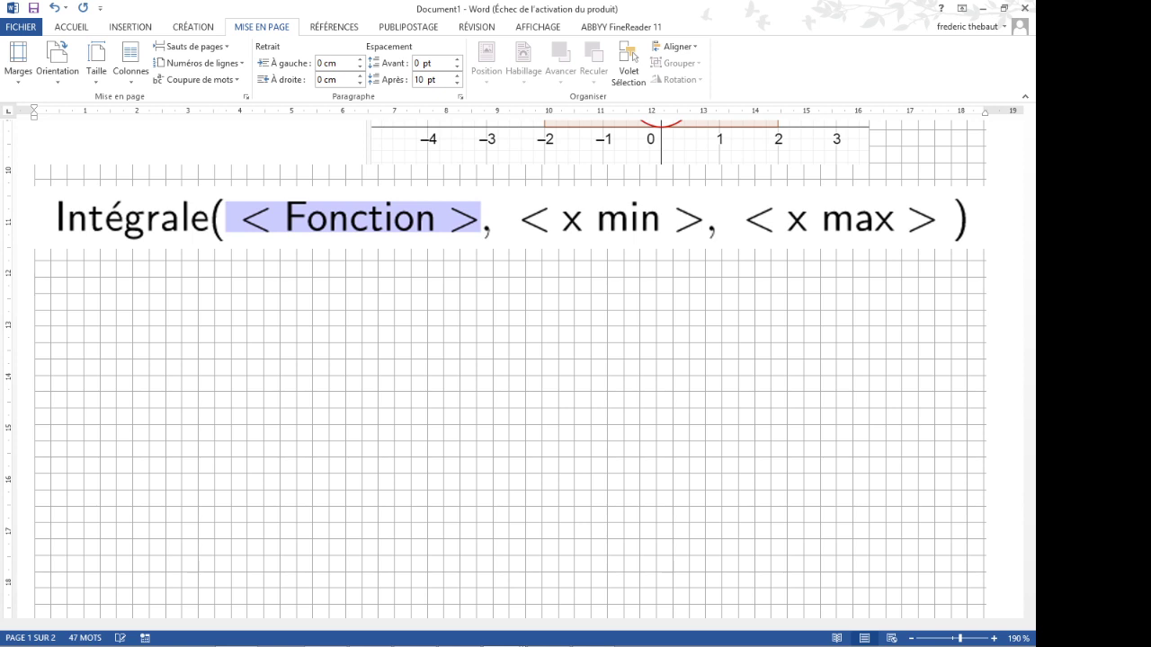
key("ctrl+v")
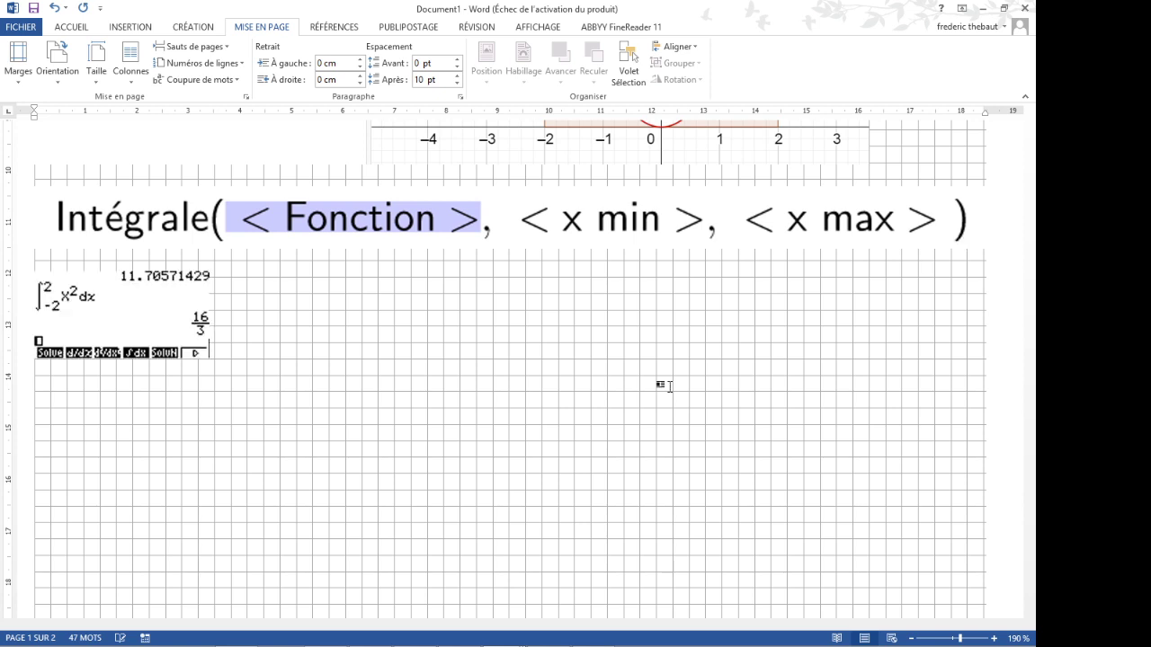
left_click(177, 326)
left_click_drag(211, 357, 276, 391)
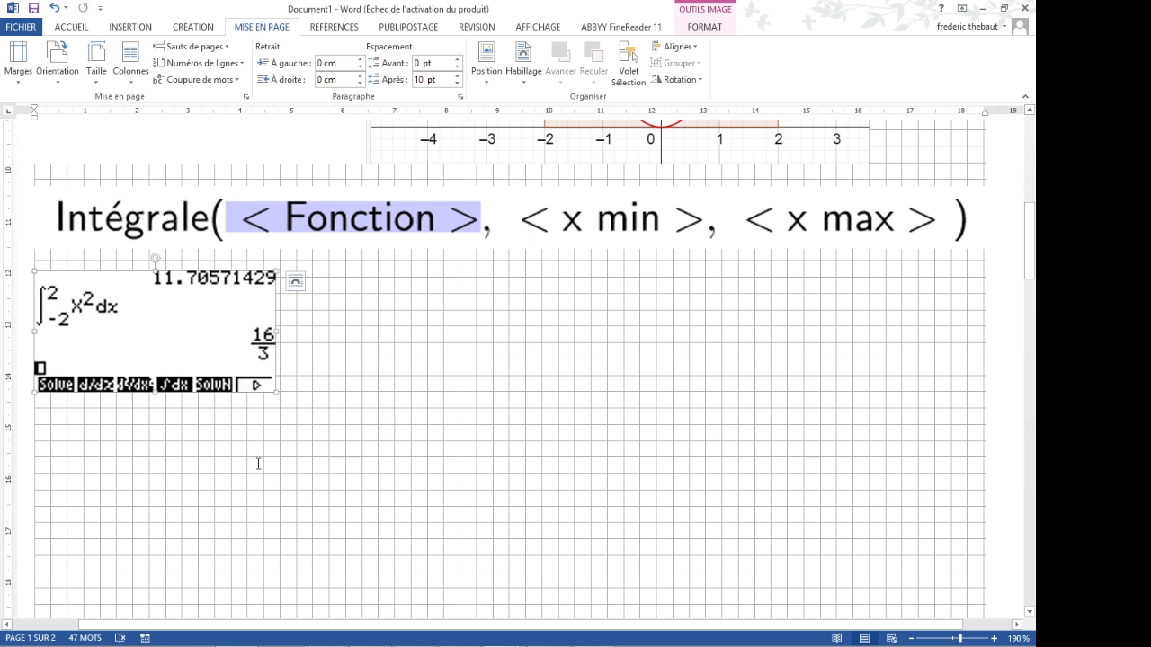
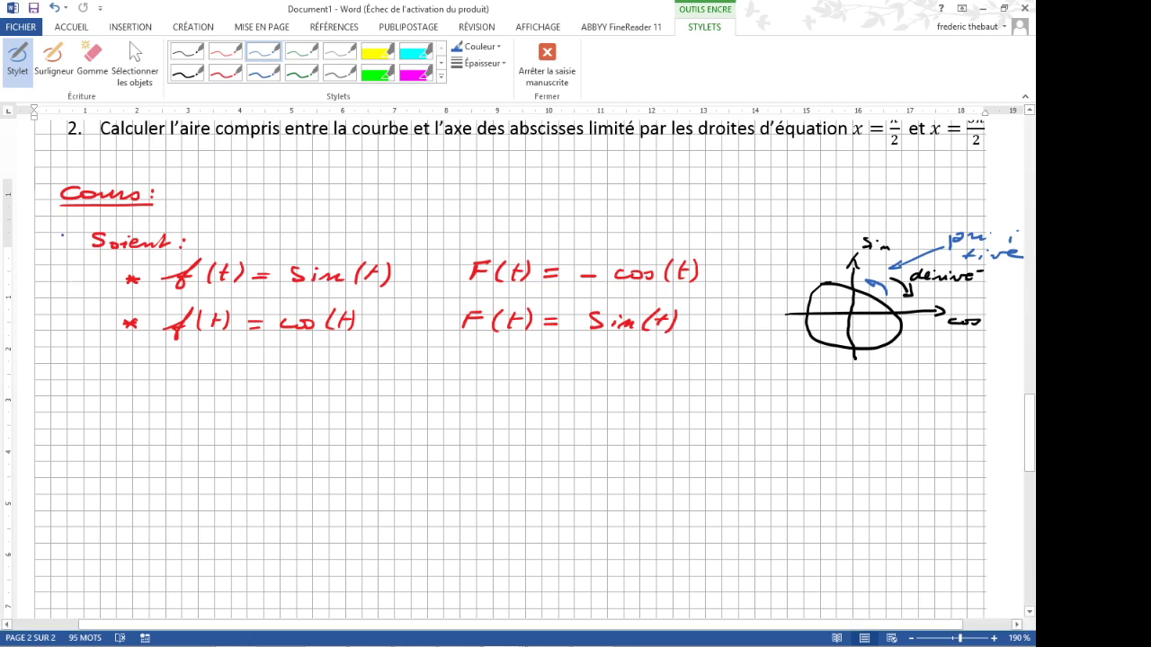
scroll(61, 235, "up", 4)
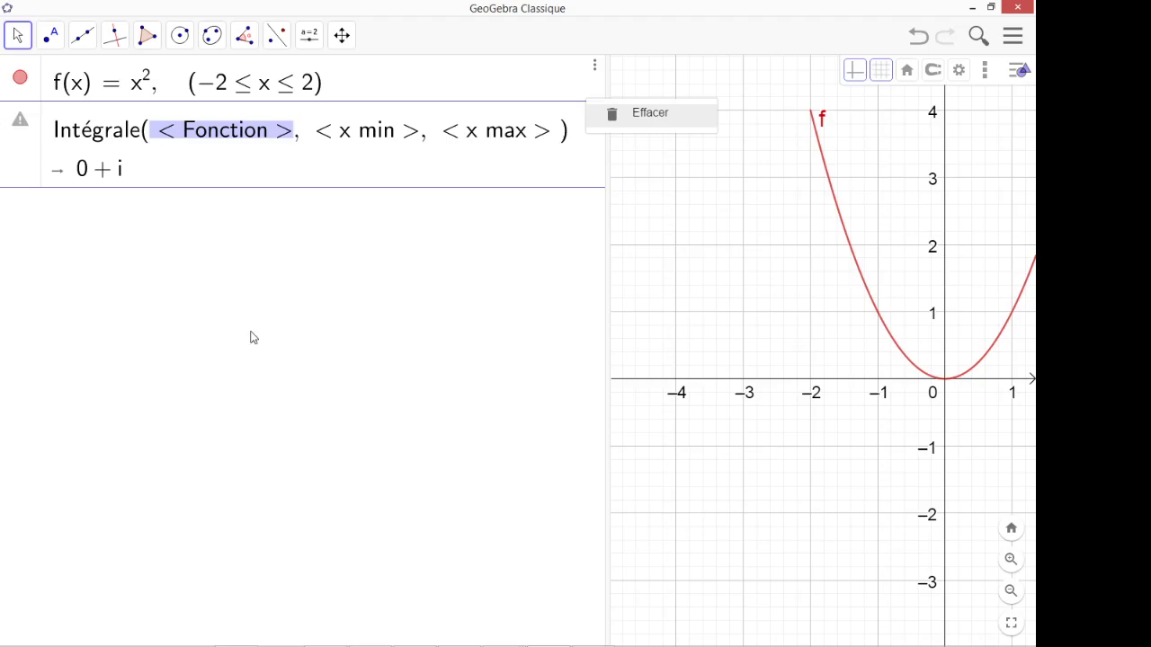
left_click(144, 91)
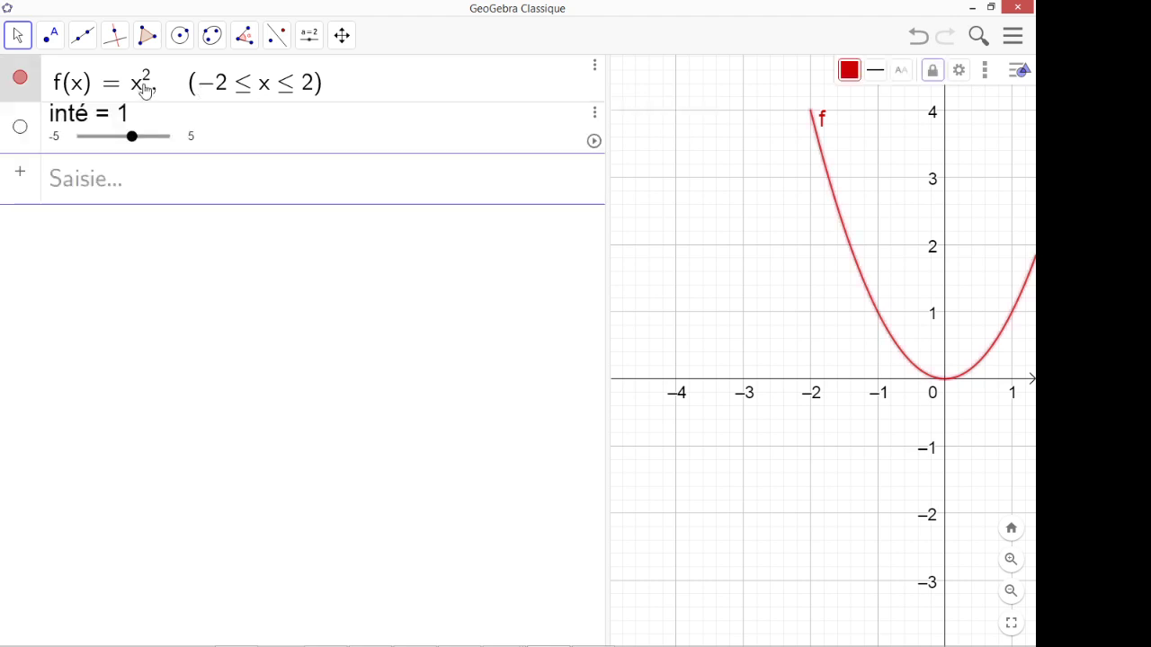
left_click(144, 90)
double_click(149, 96)
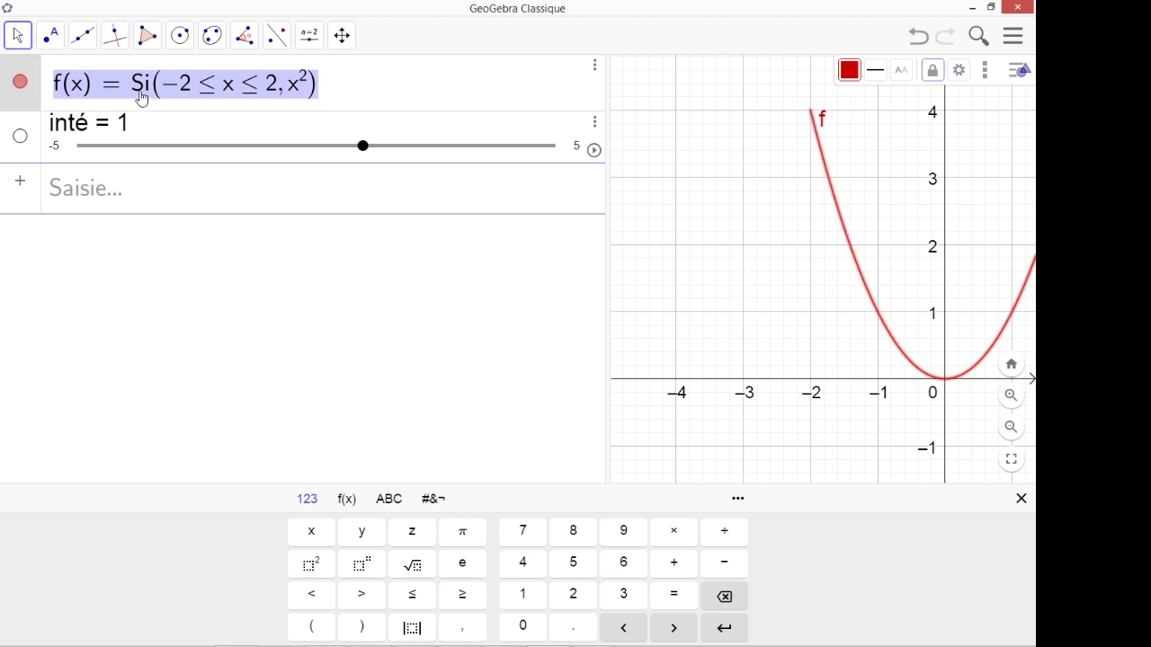
left_click(309, 88)
double_click(306, 87)
double_click(305, 88)
double_click(305, 87)
left_click(305, 88)
left_click(301, 84)
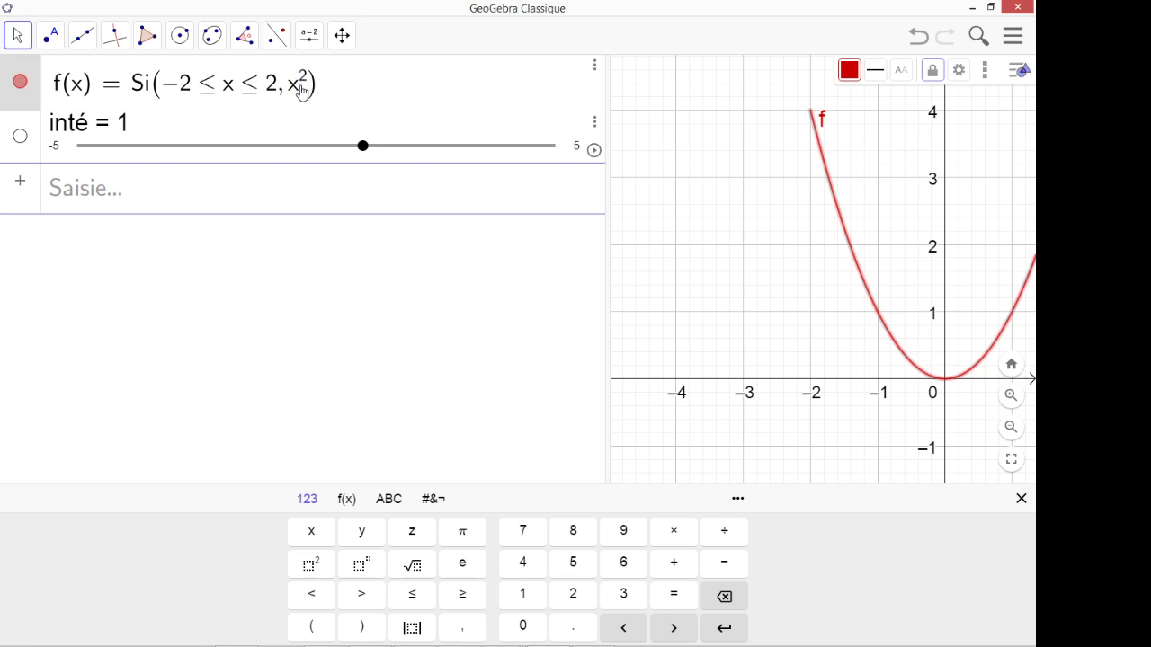
left_click(329, 231)
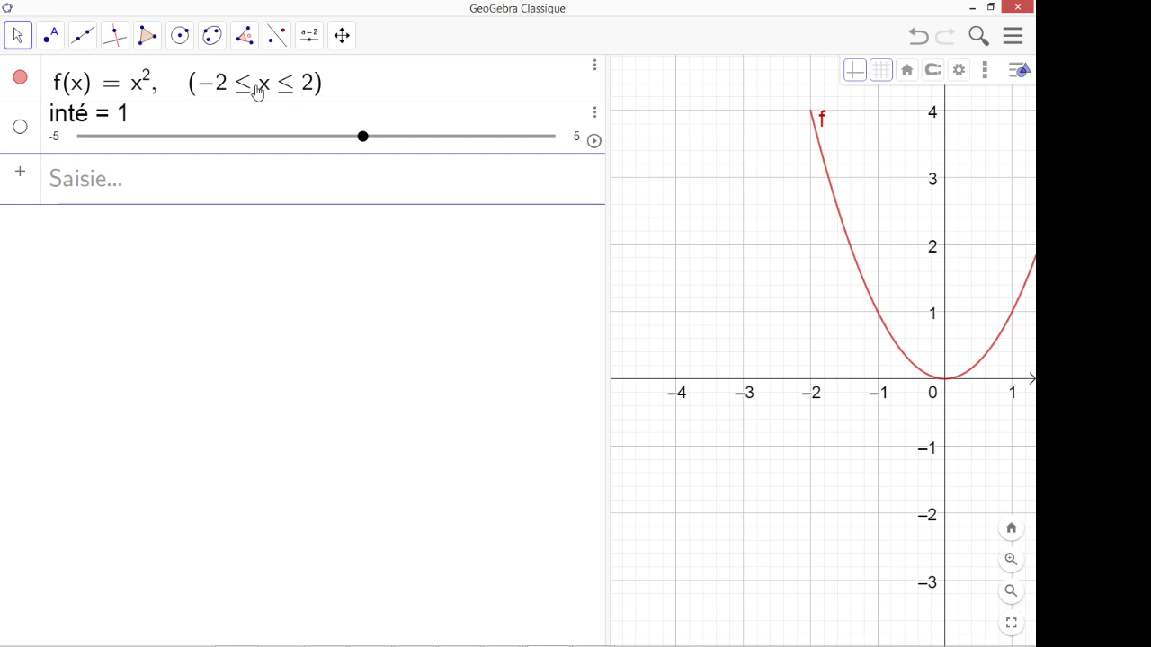
- Open the properties of function f in GeoGebra and change its definition to Si(-2 ≤ x ≤ 2, sin(x))
left_click(594, 69)
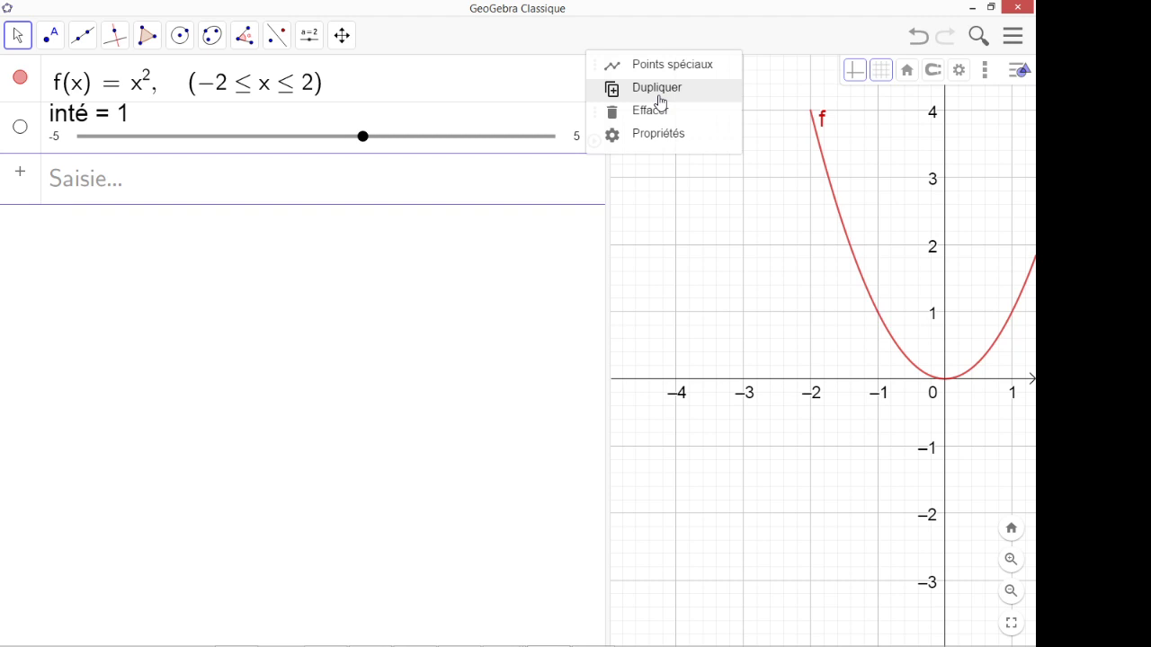
left_click(659, 135)
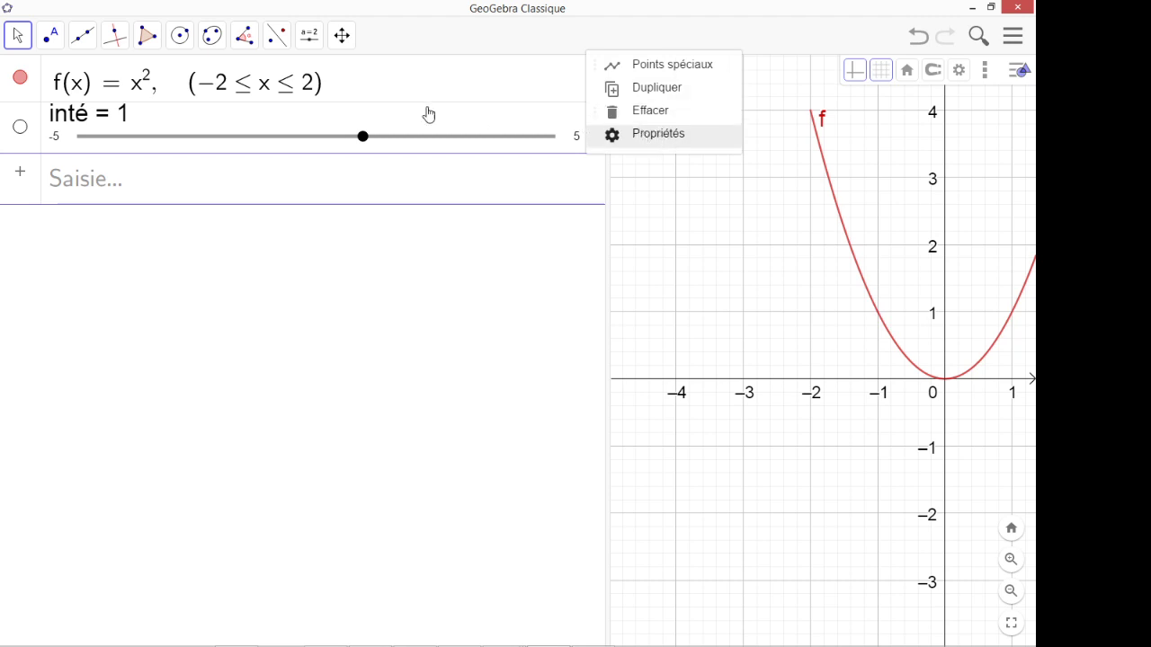
left_click(912, 177)
double_click(914, 179)
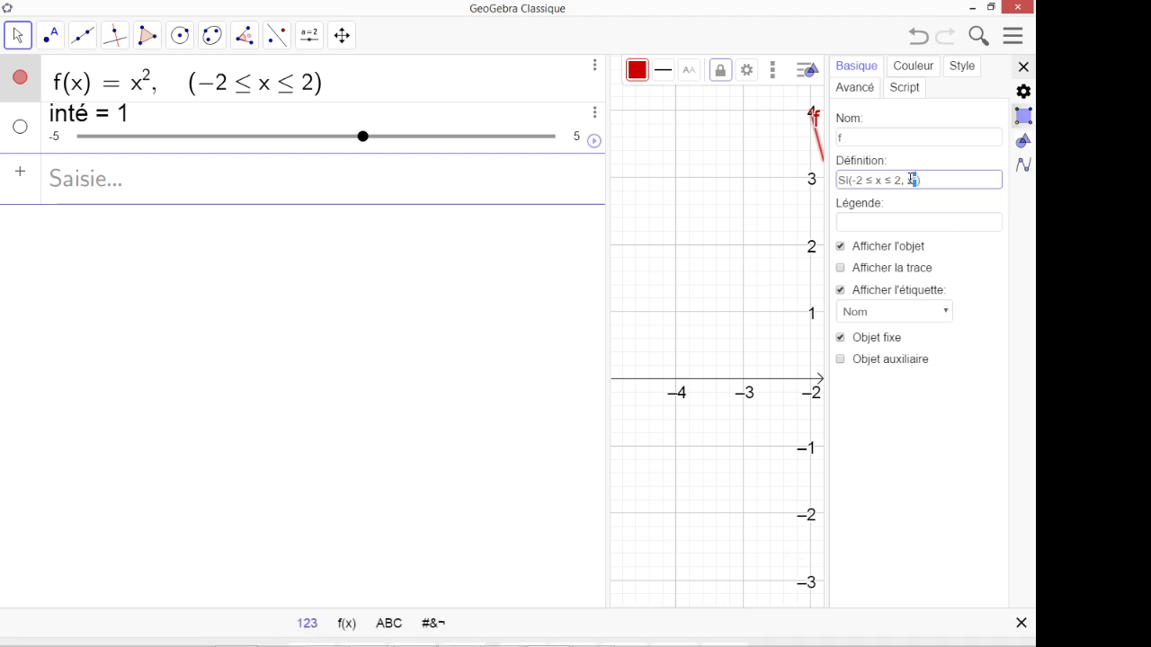
type("s")
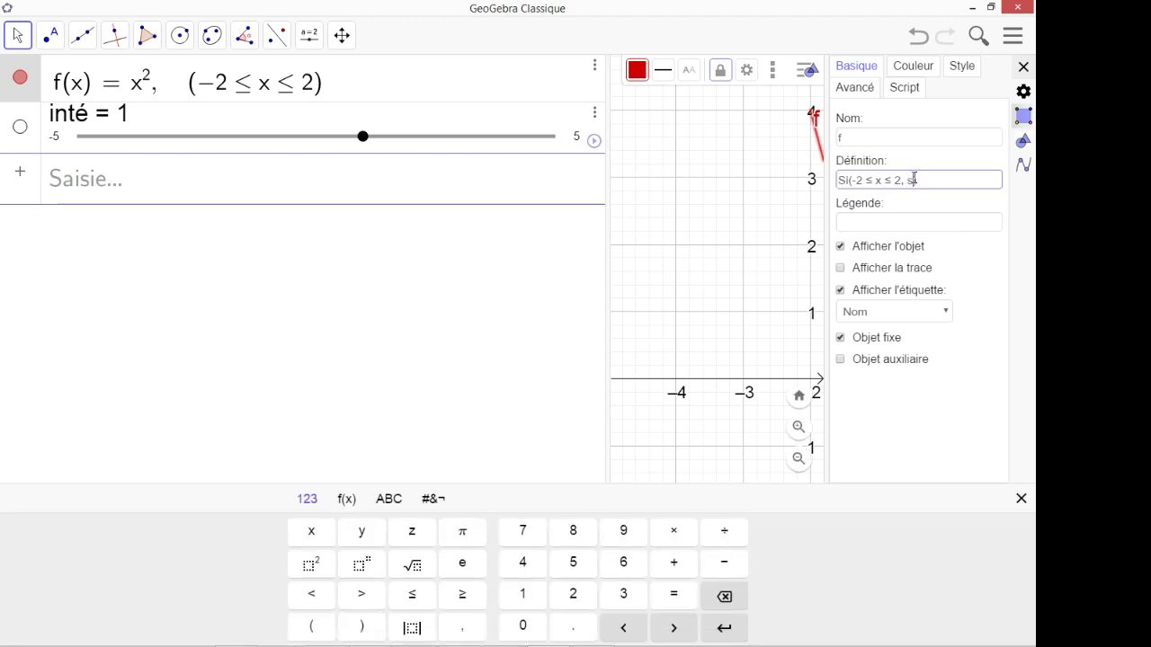
type("in(x)")
key("Return")
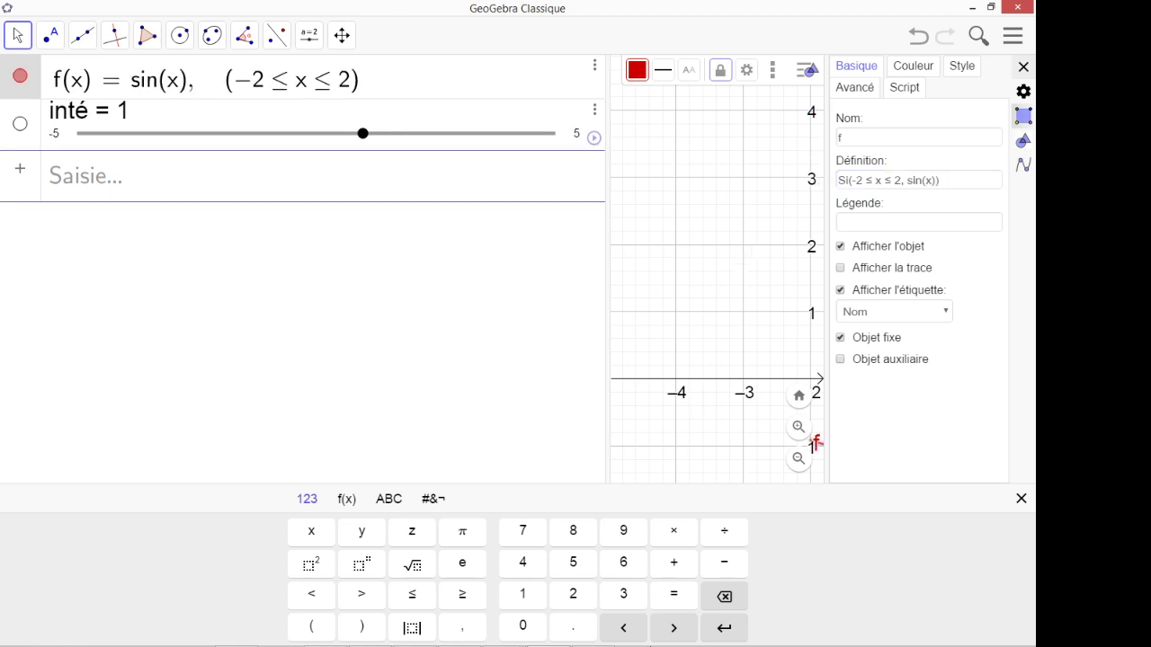
- Switch to the Word document to check the interval required in Exercice 9, and return to GeoGebra
mouse_move(591, 642)
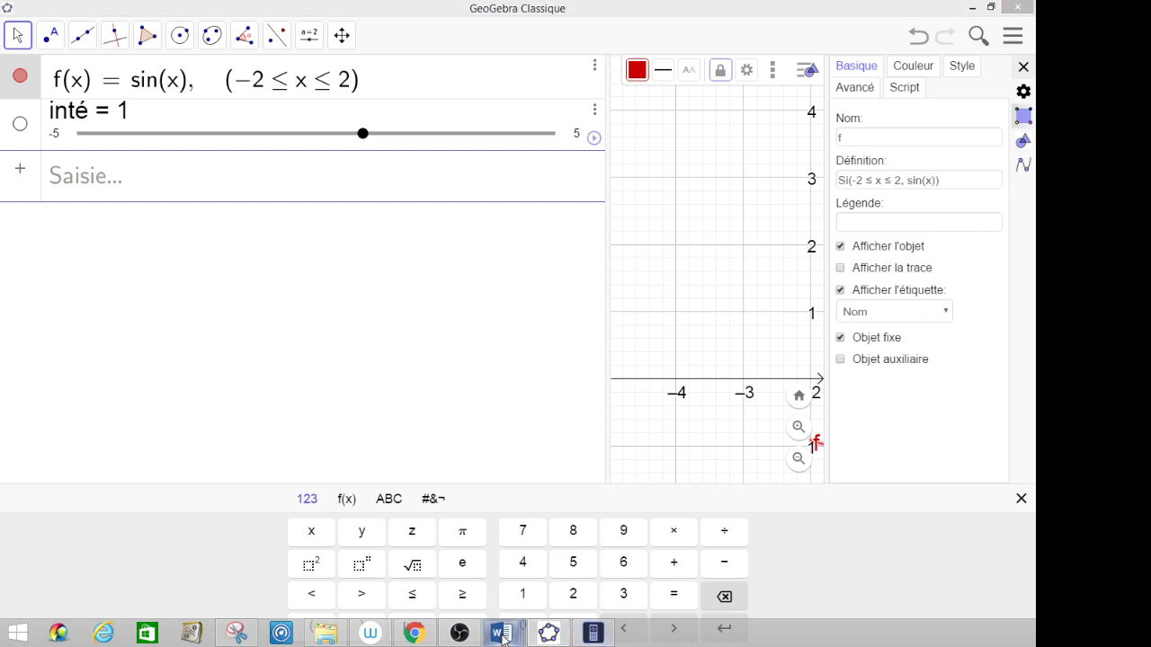
mouse_move(501, 633)
left_click(645, 570)
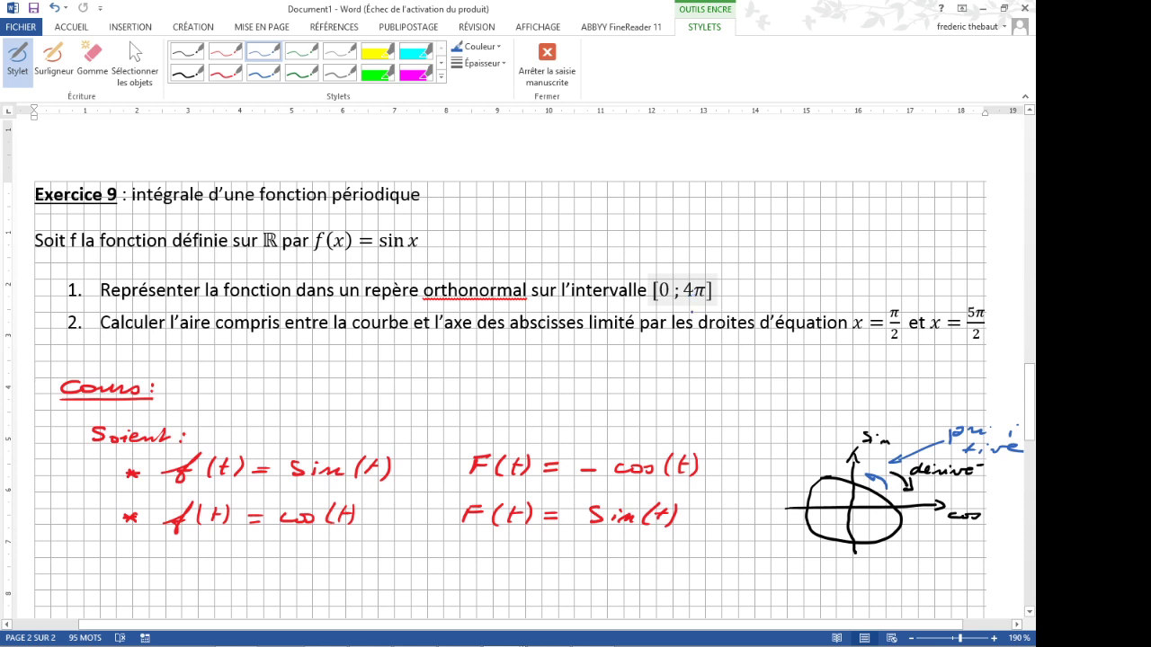
mouse_move(567, 637)
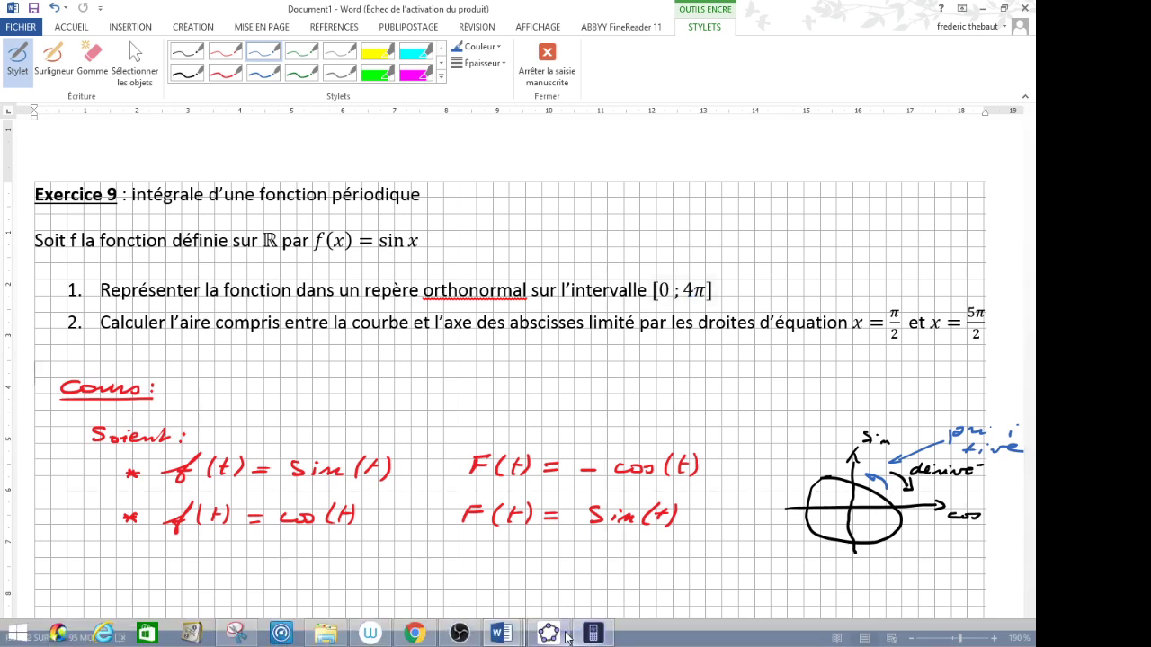
left_click(563, 636)
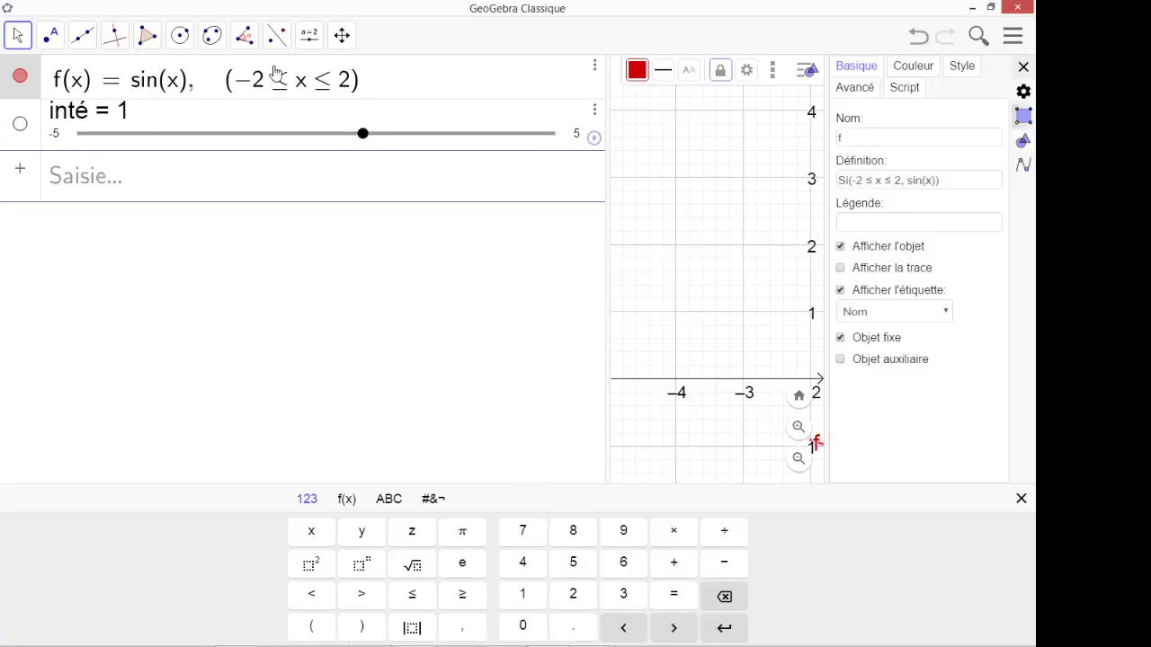
- Edit the condition in f's definition so that it reads Si(0x ≤ 4*pi, sin(x))
left_click(260, 93)
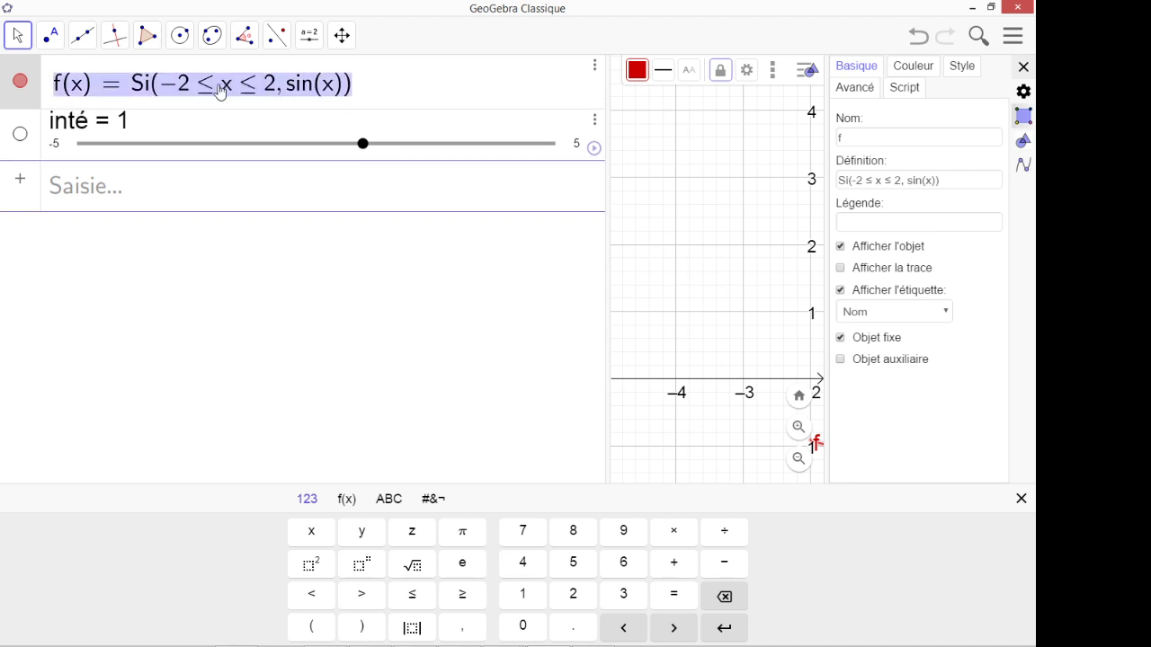
left_click_drag(222, 93, 165, 94)
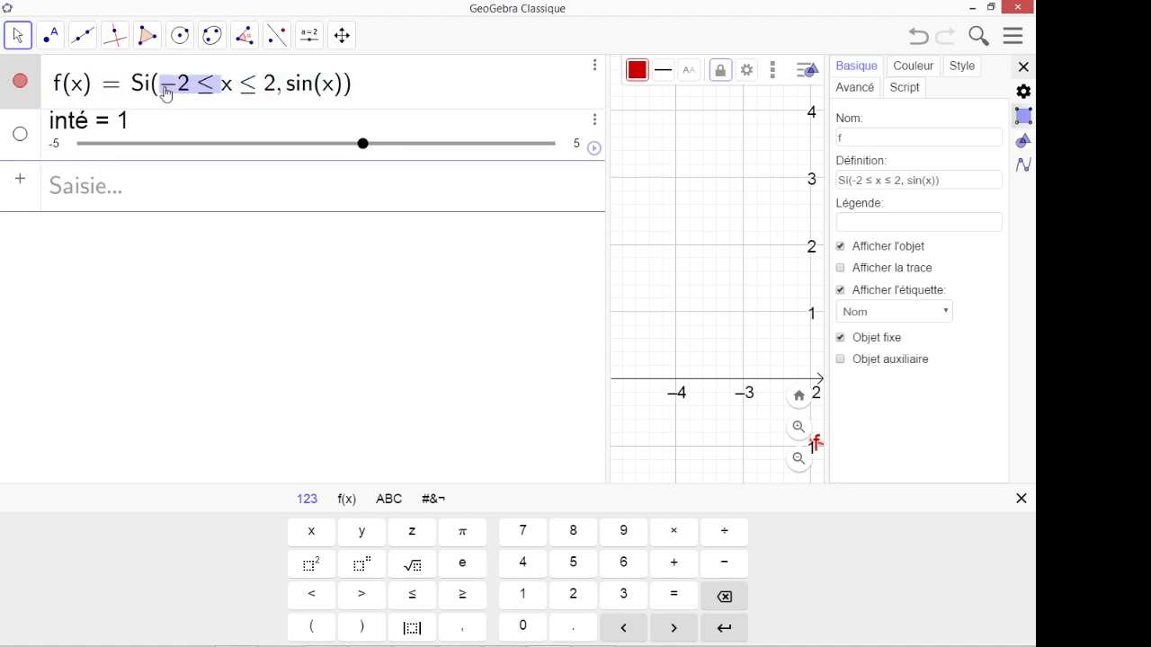
type("0")
double_click(218, 90)
type("4")
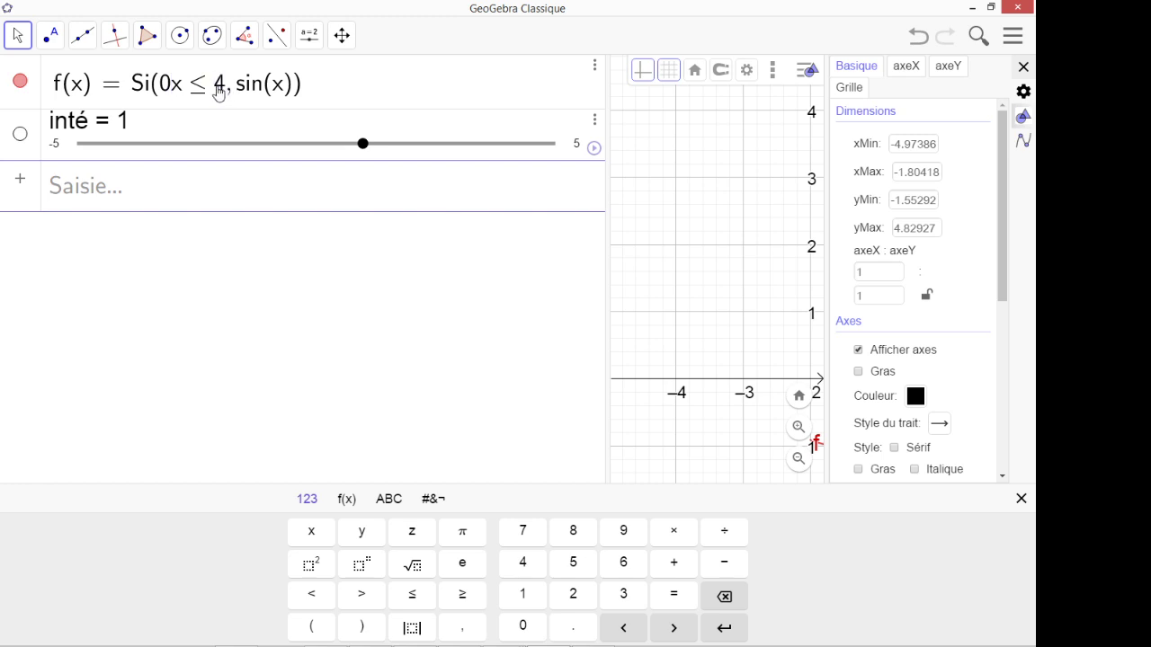
type("*pi")
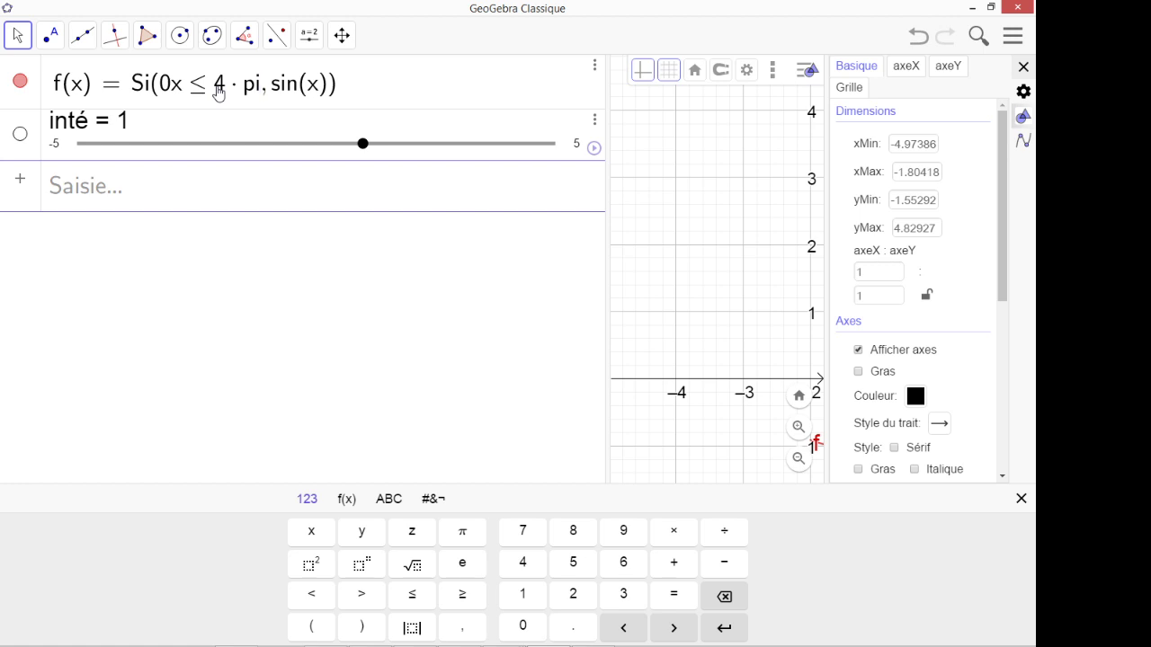
key("Return")
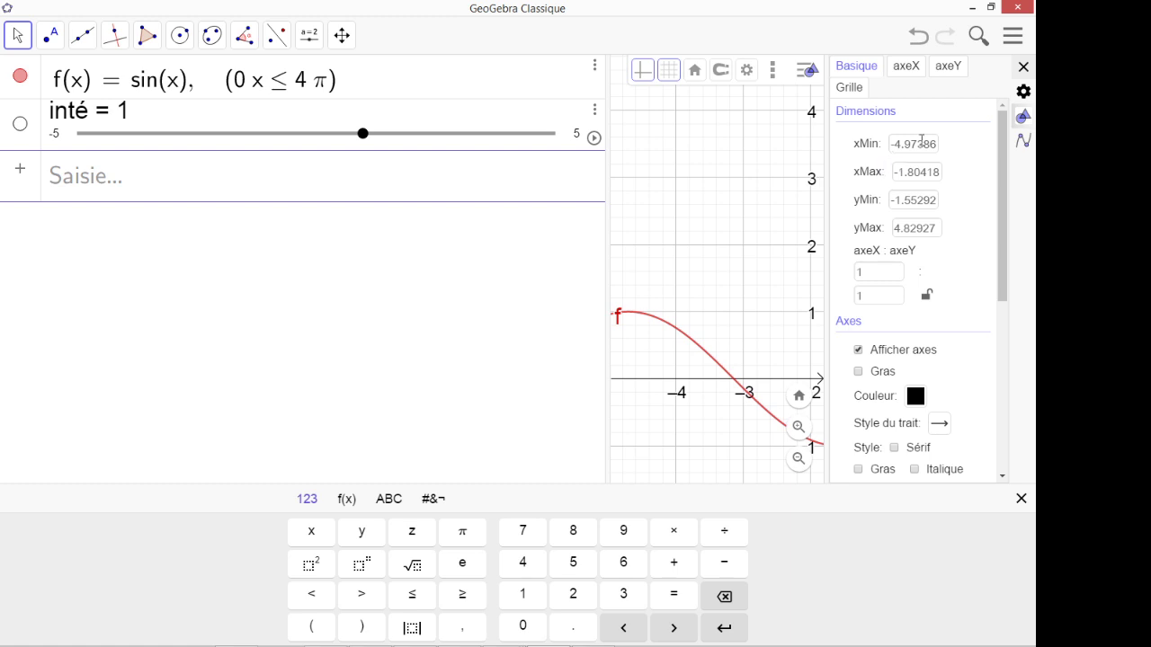
- Close the properties to widen the graphics view beside a narrower algebra list, and delete the slider inté
left_click(1023, 68)
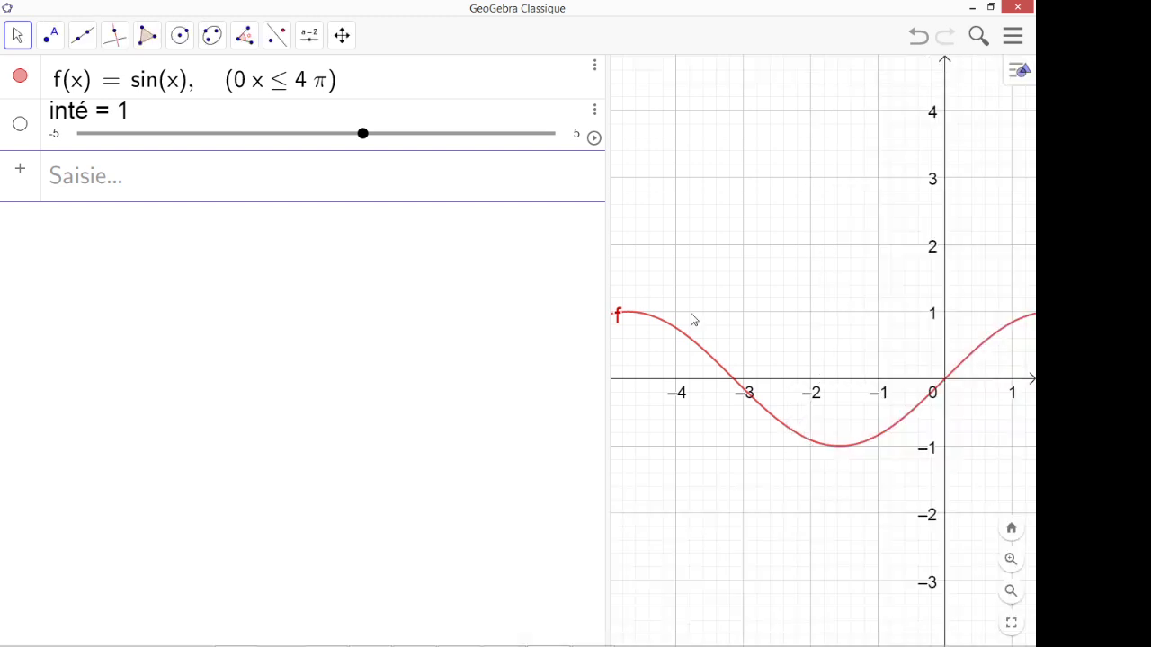
left_click_drag(606, 275, 197, 238)
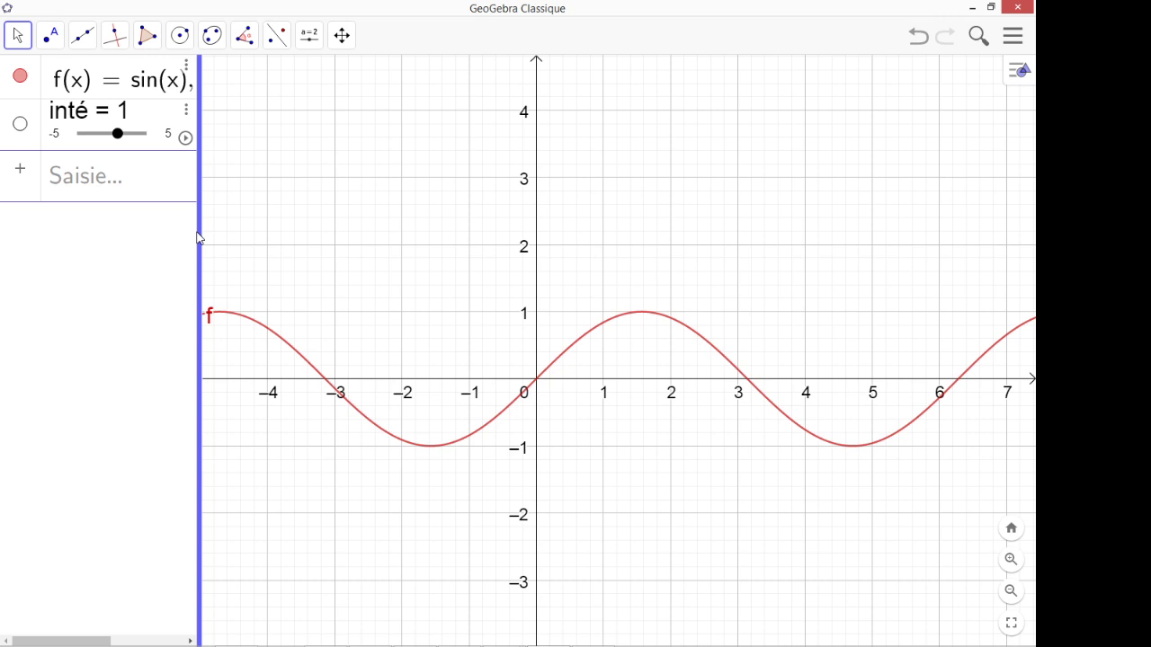
left_click_drag(200, 238, 270, 249)
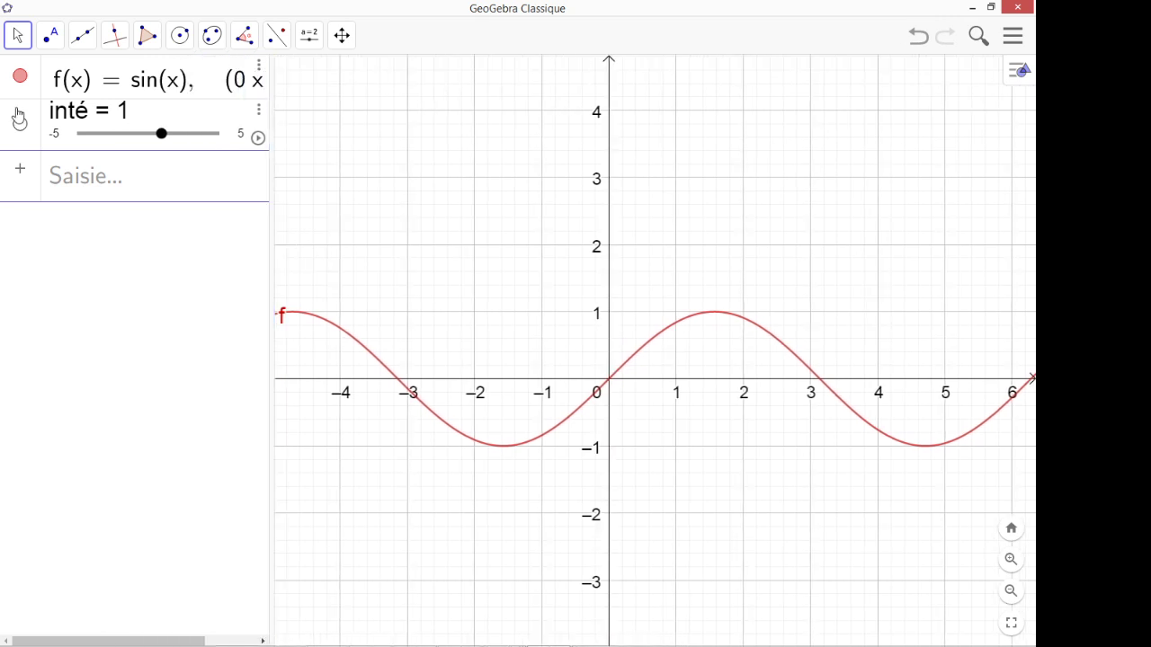
right_click(79, 131)
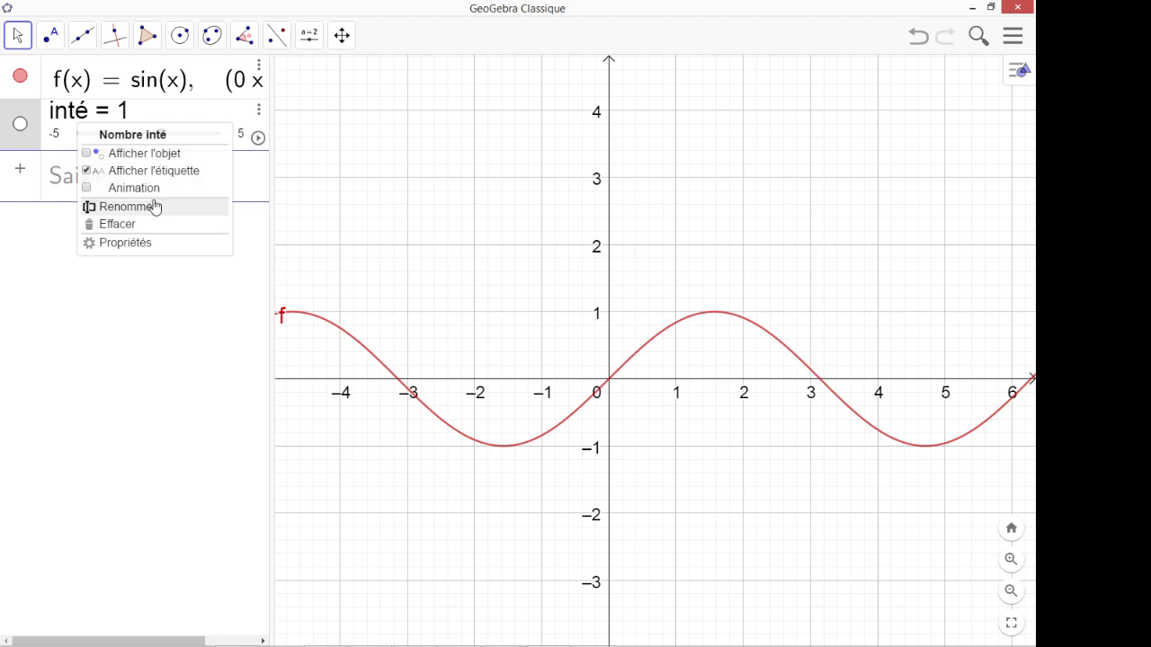
left_click(138, 227)
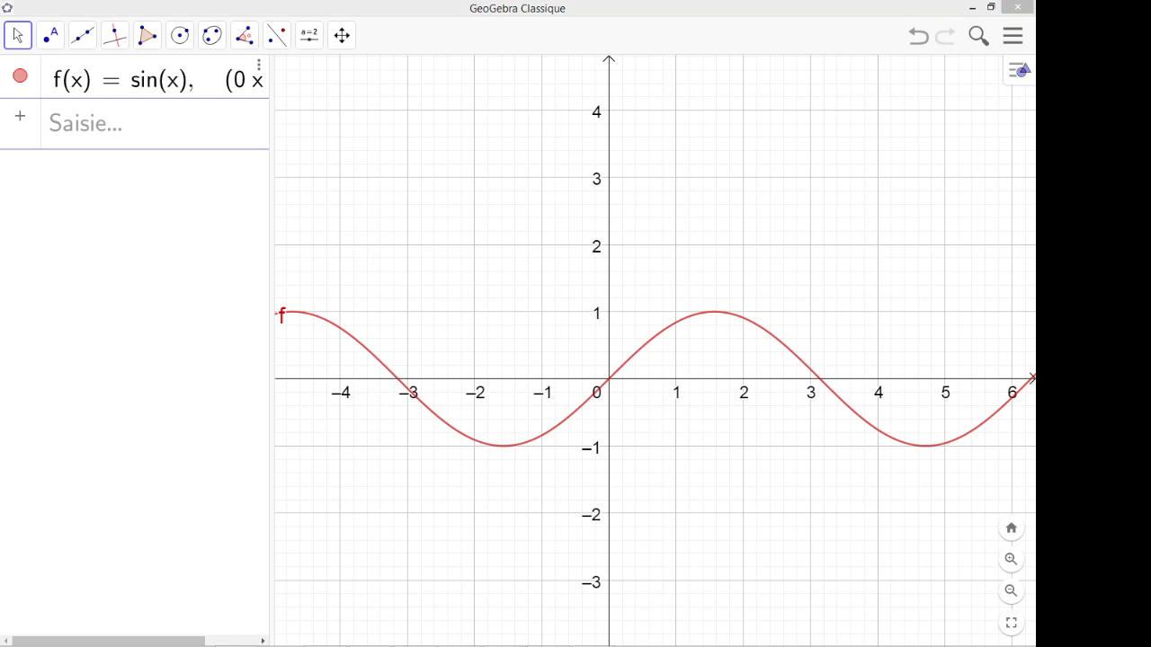
- Check the bounds in the Word exercise, return to GeoGebra and enter Intégrale(f, pi/2, 5*pi/2) to shade the area
key("alt+Tab")
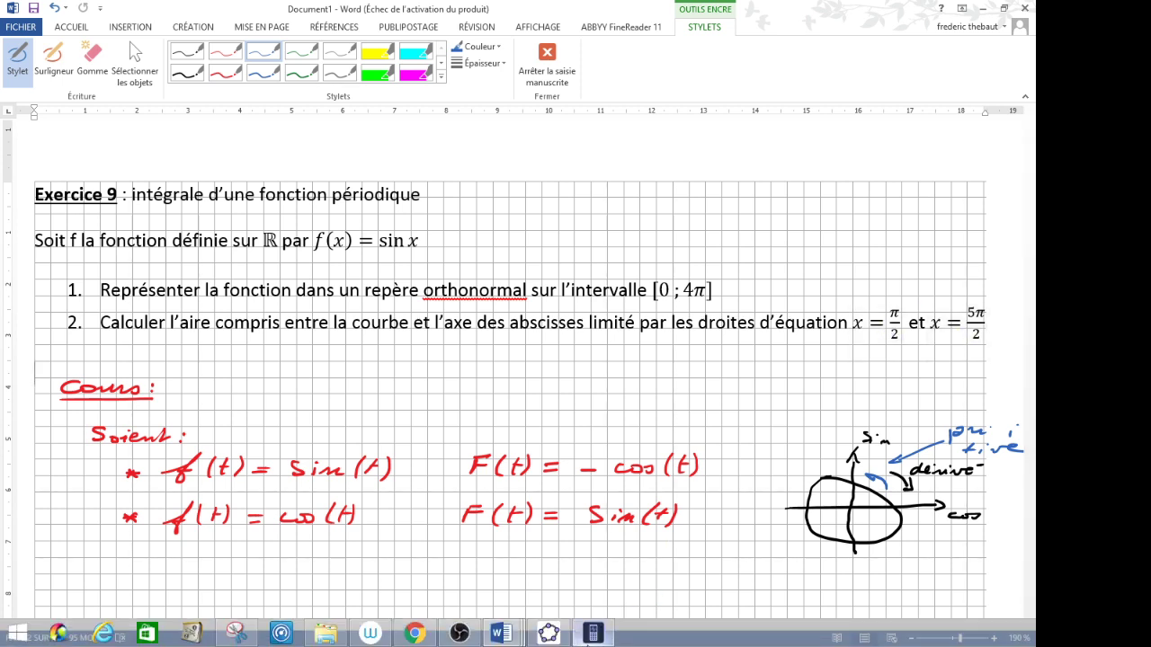
left_click(549, 634)
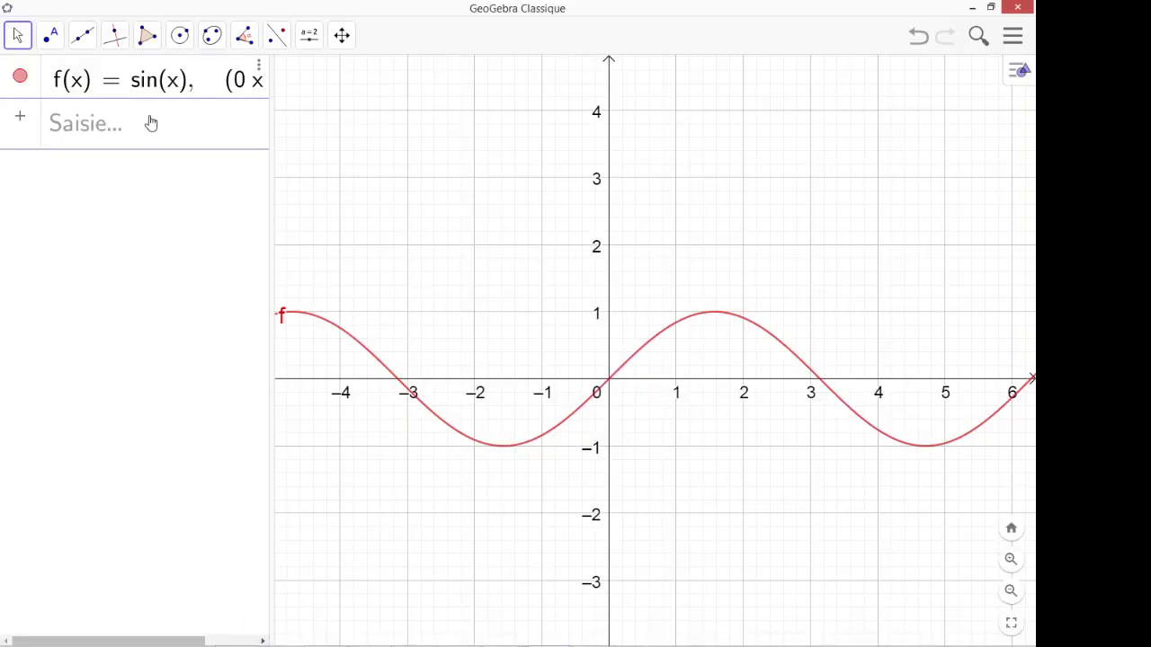
left_click(152, 123)
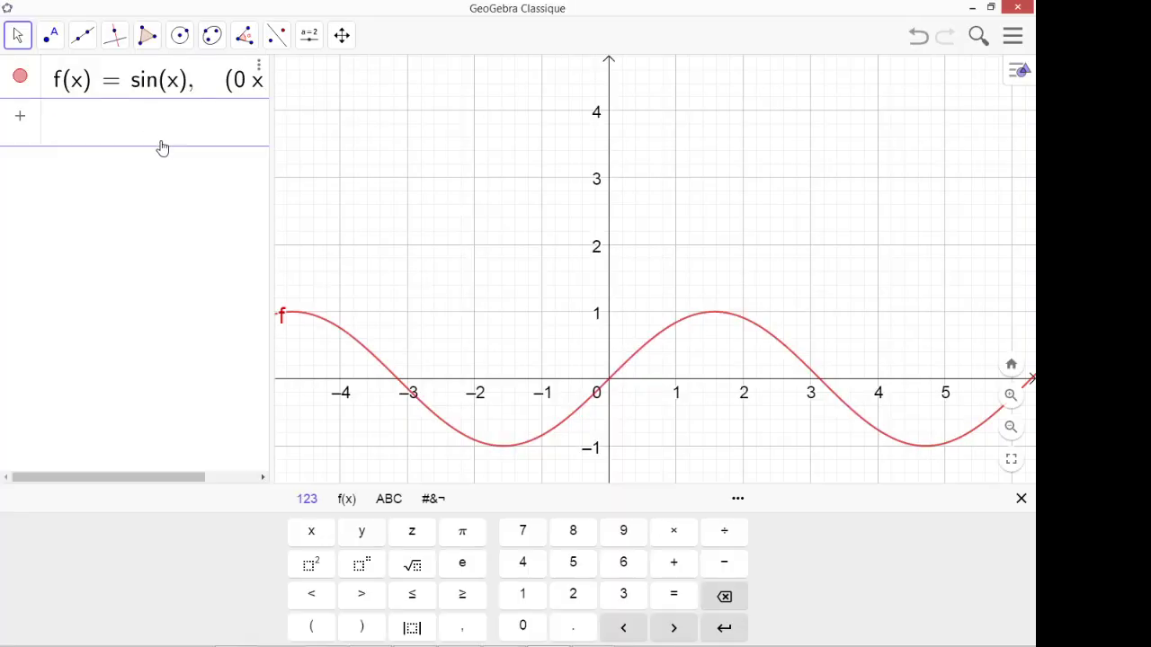
type("int")
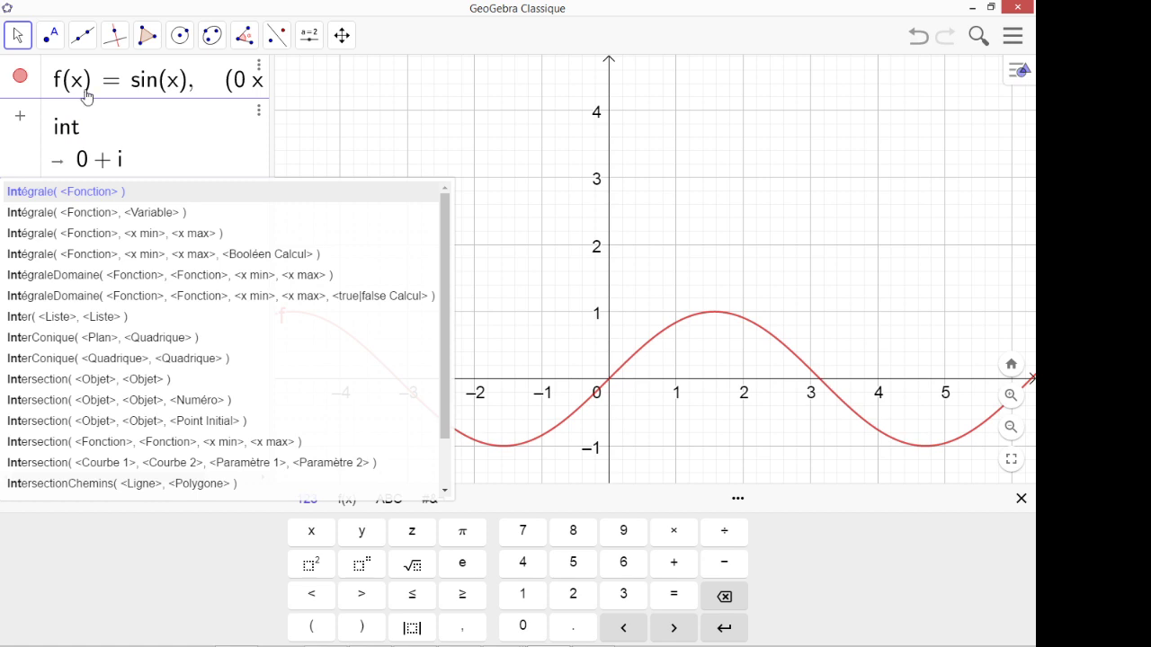
left_click(133, 234)
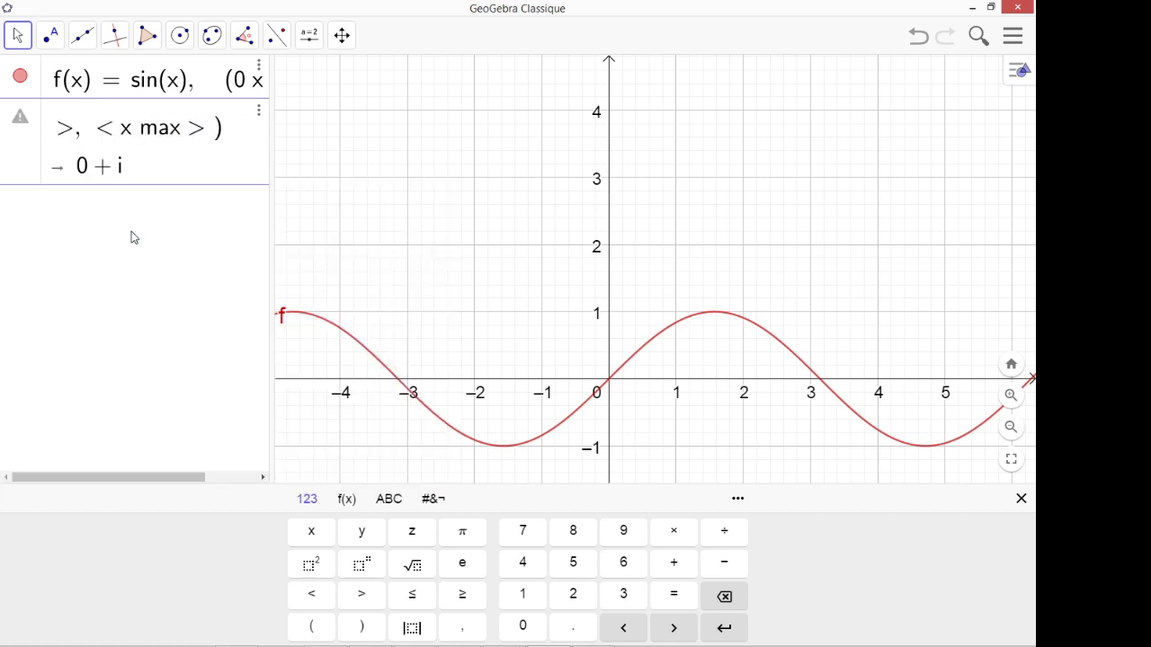
key("Tab")
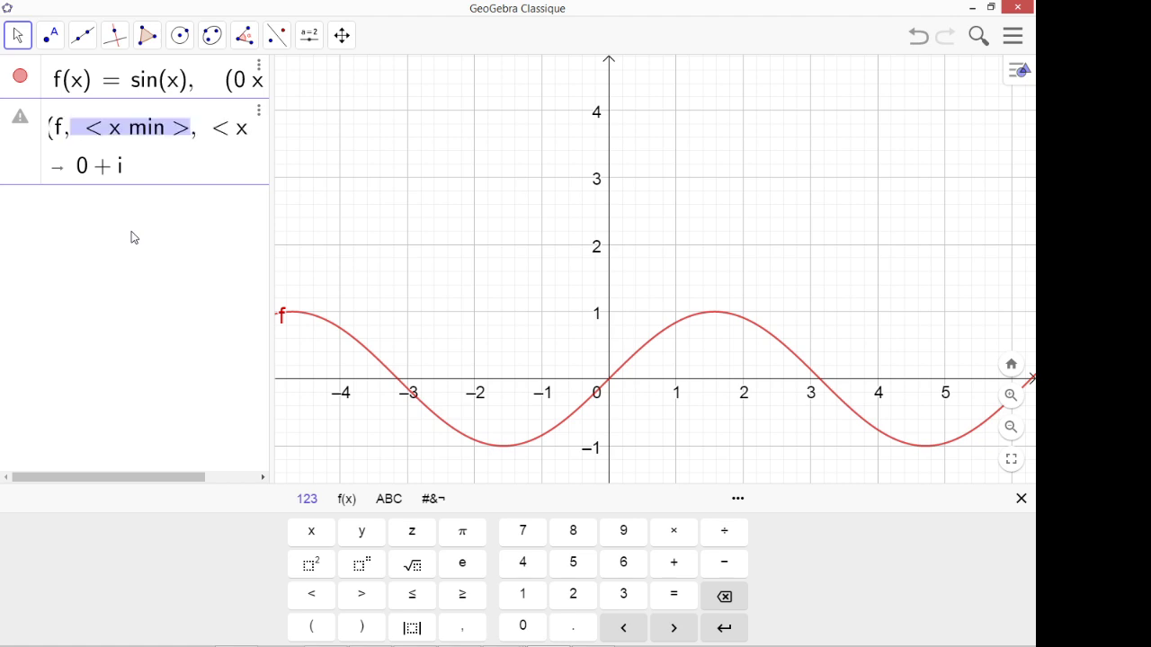
type("pi/2")
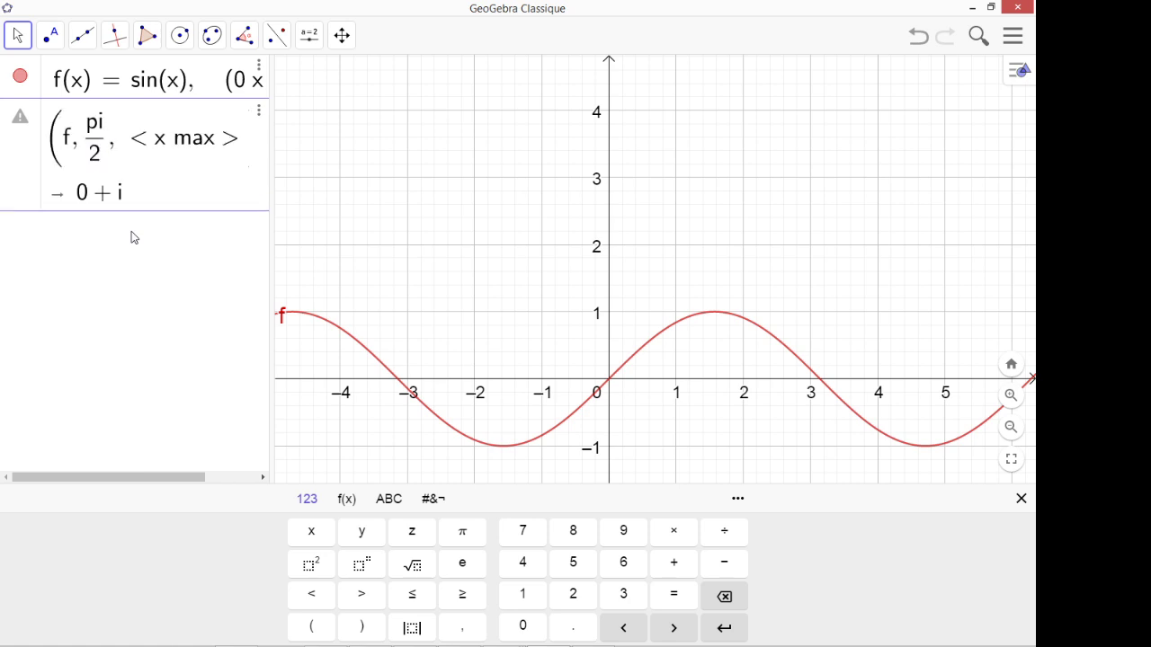
key("Tab")
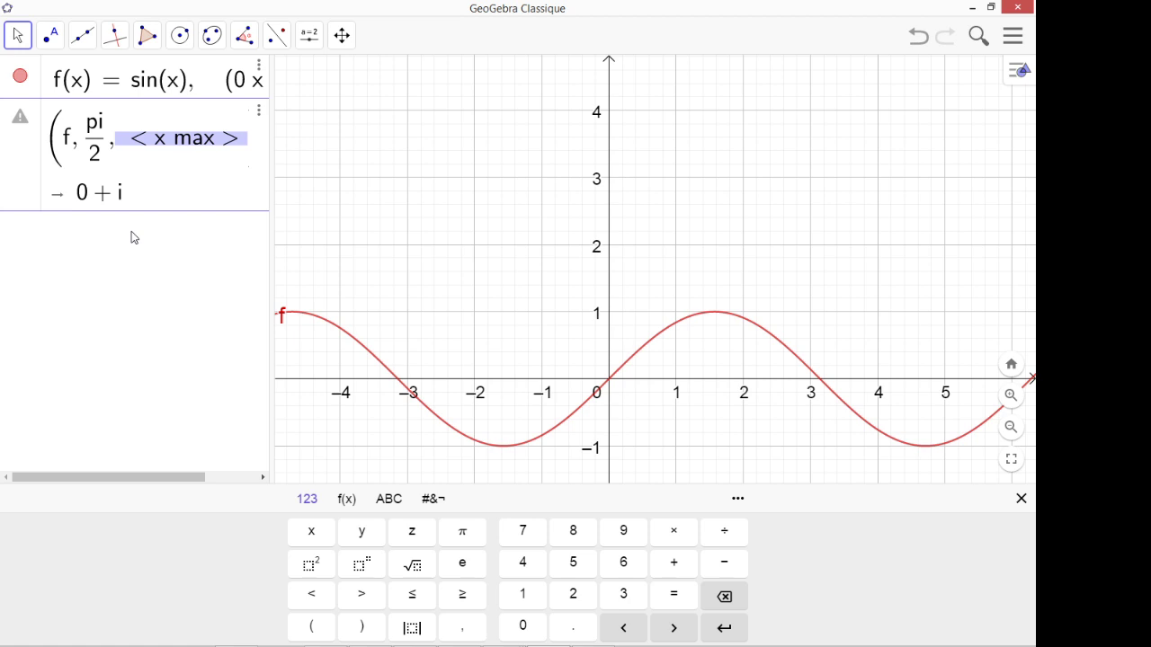
type("5*pi")
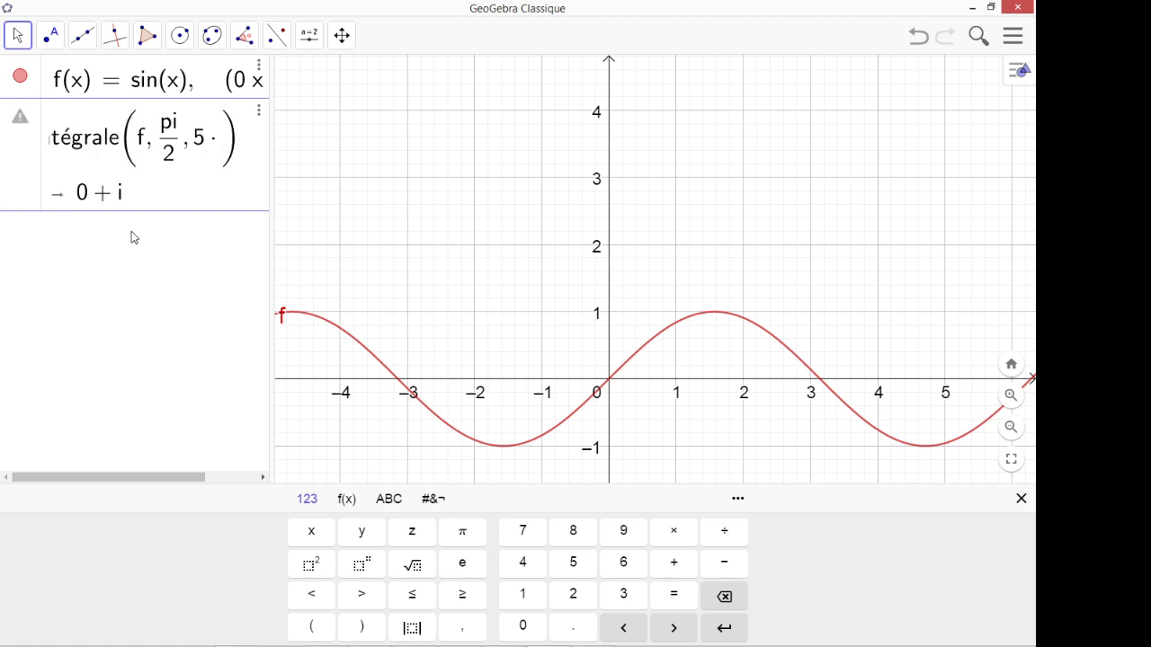
type("/2")
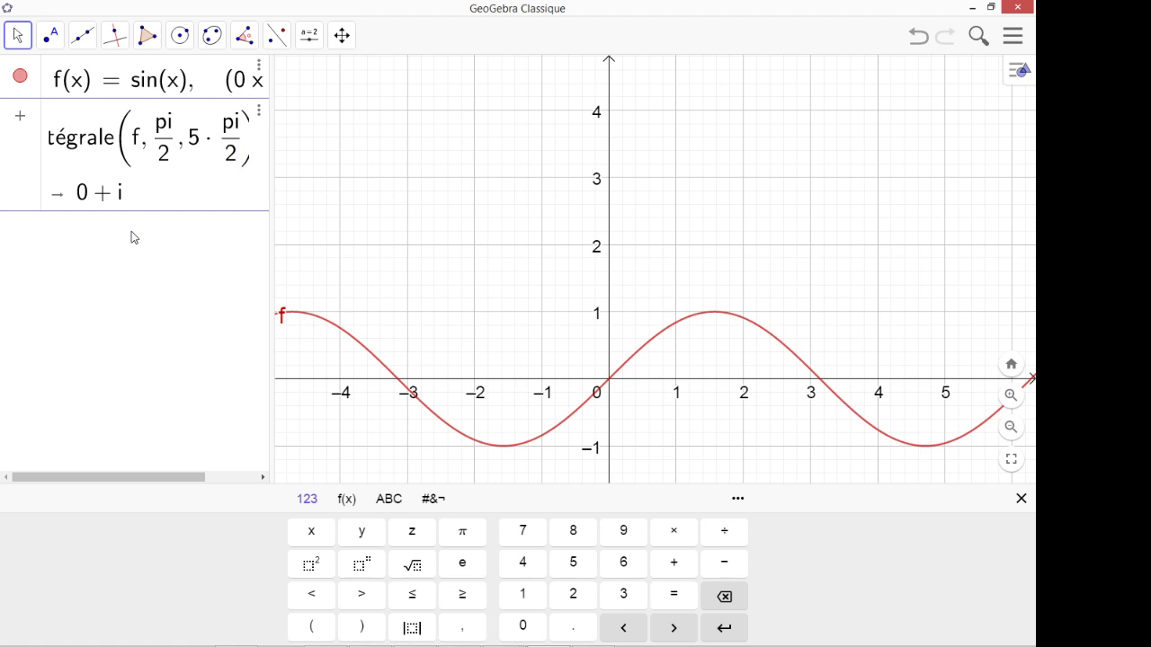
key("Return")
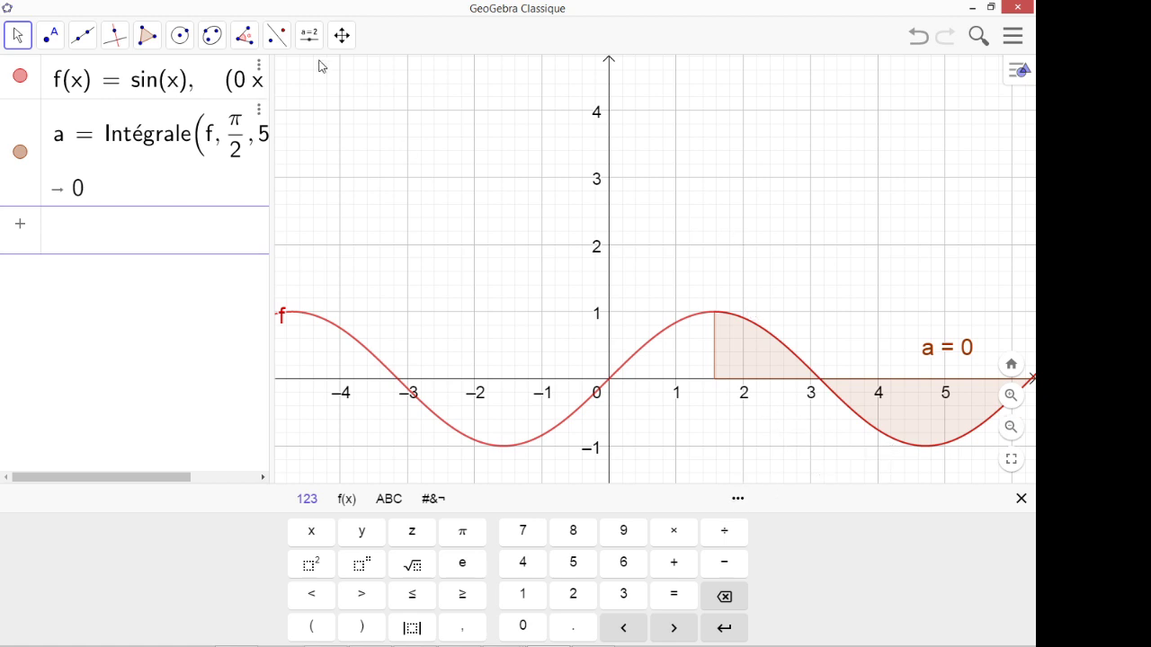
left_click_drag(526, 148, 368, 108)
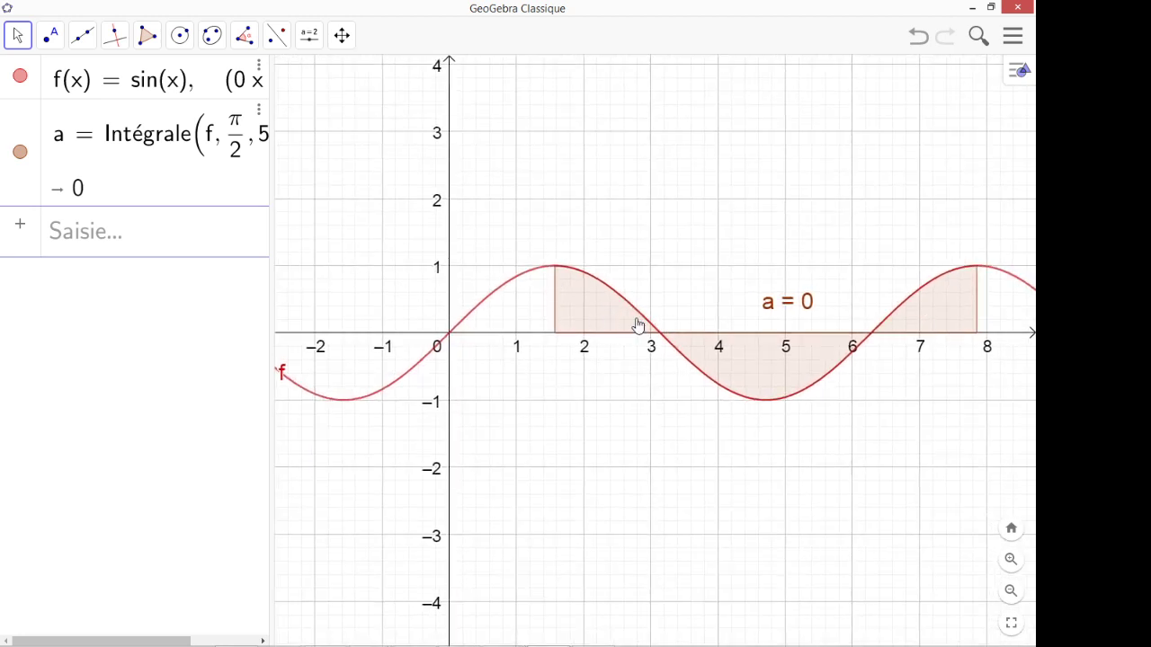
- Try to graduate the x-axis in multiples of π/2 by setting its unit to π/2 in the graphics view settings
left_click(611, 330)
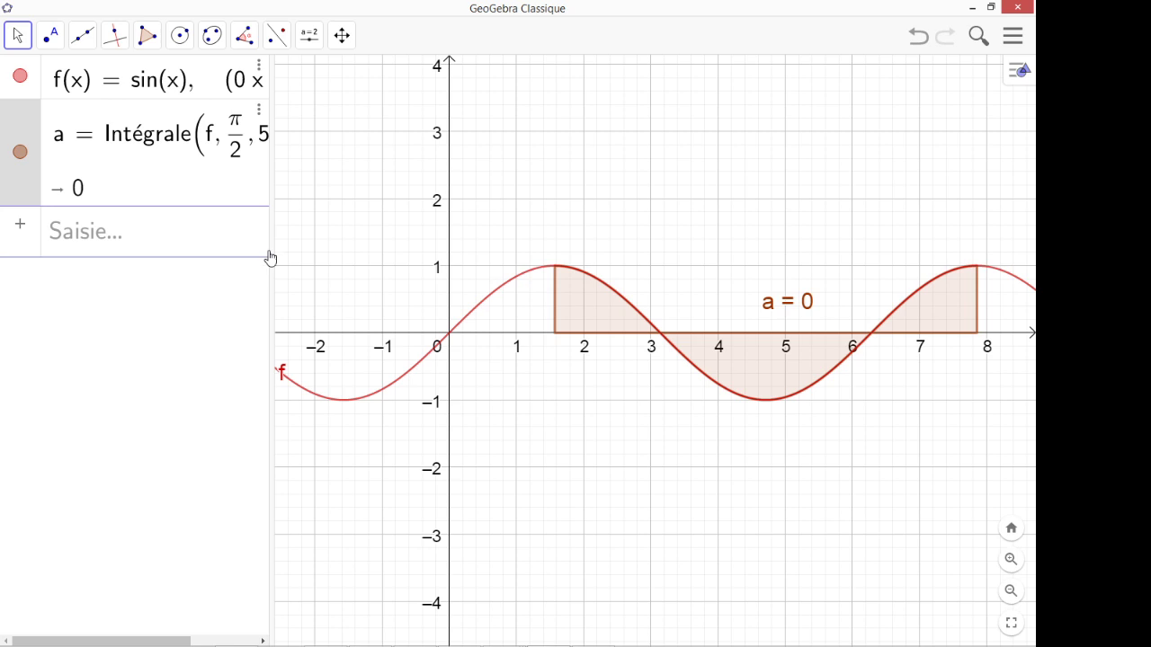
left_click(517, 340)
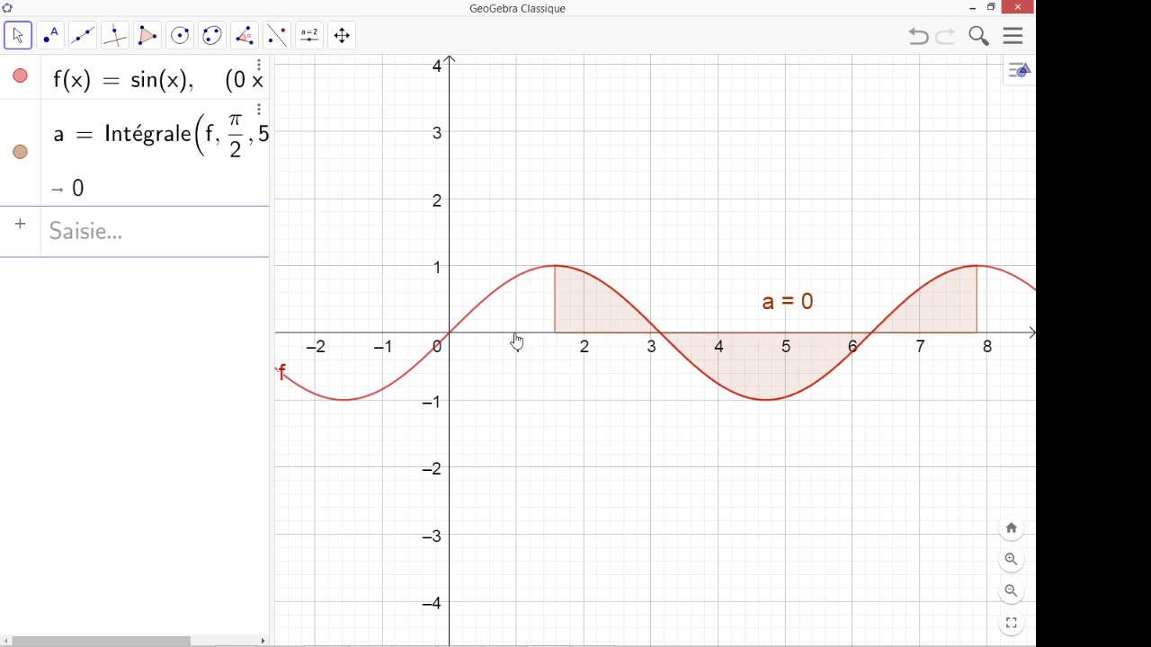
right_click(500, 340)
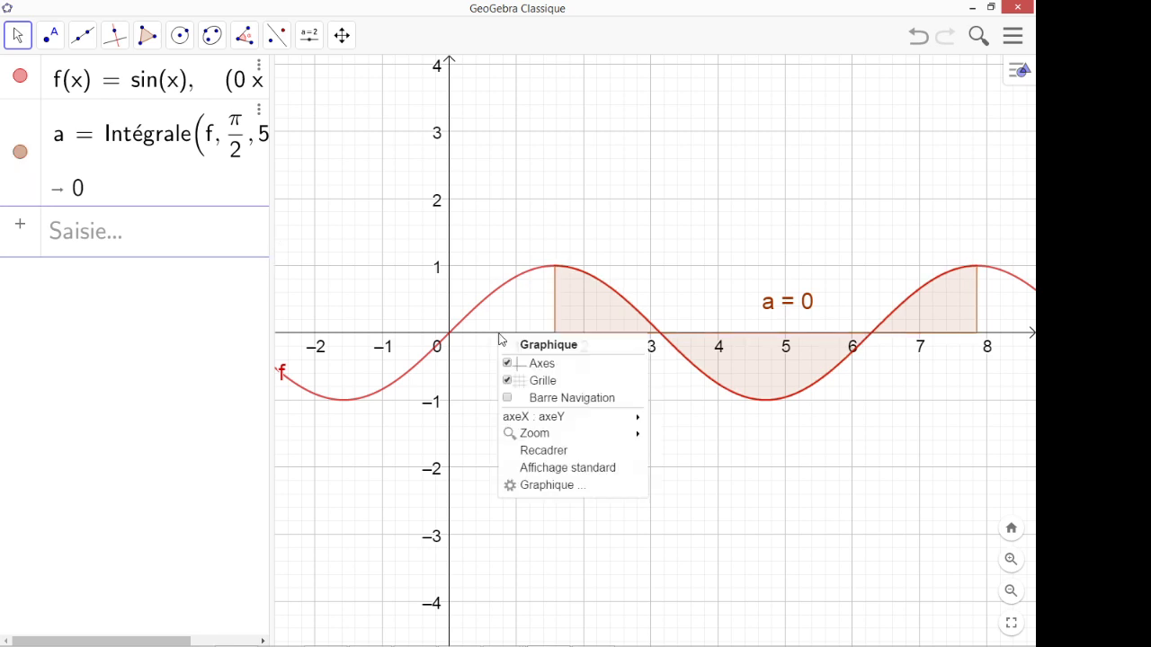
left_click(551, 486)
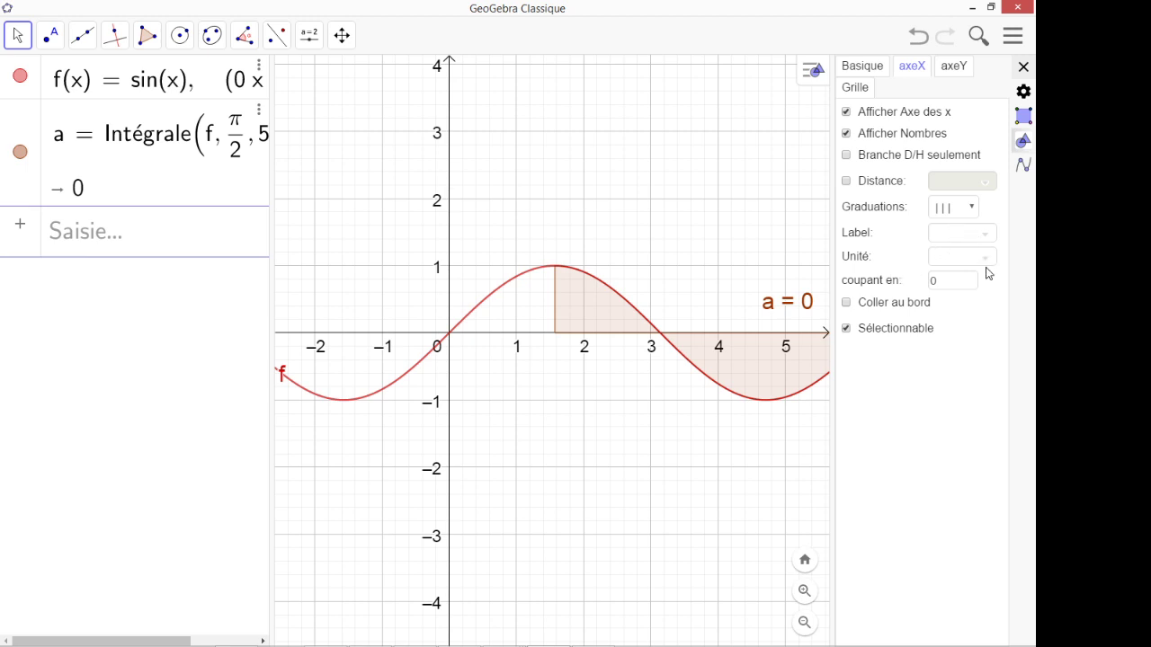
left_click(973, 209)
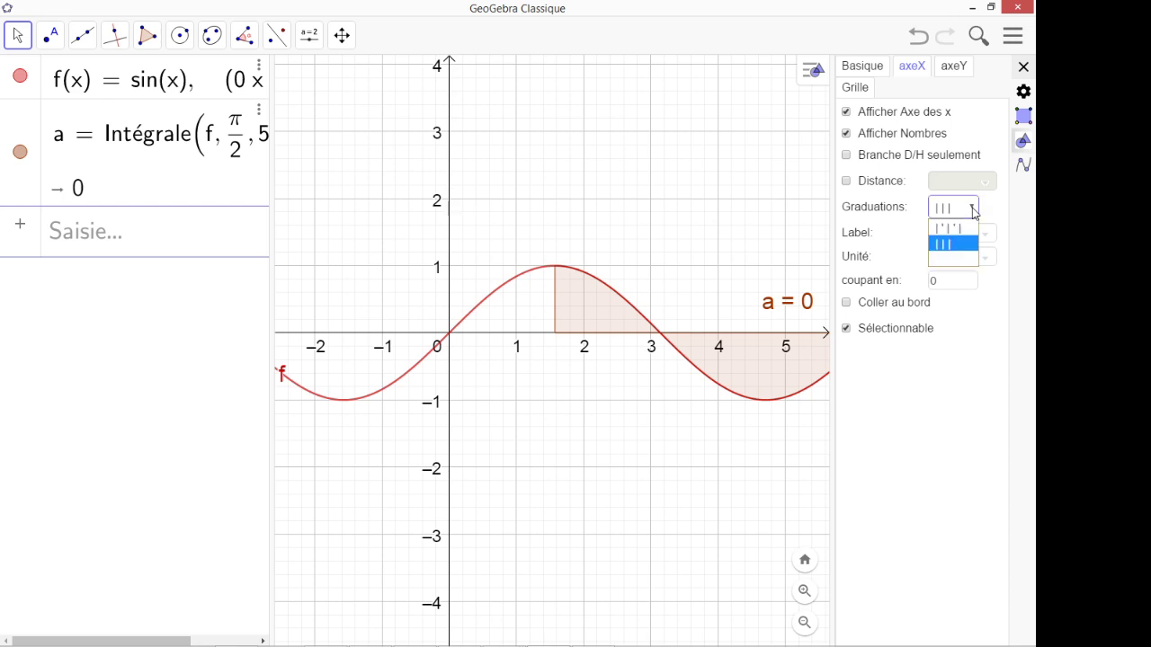
left_click(974, 212)
left_click(988, 240)
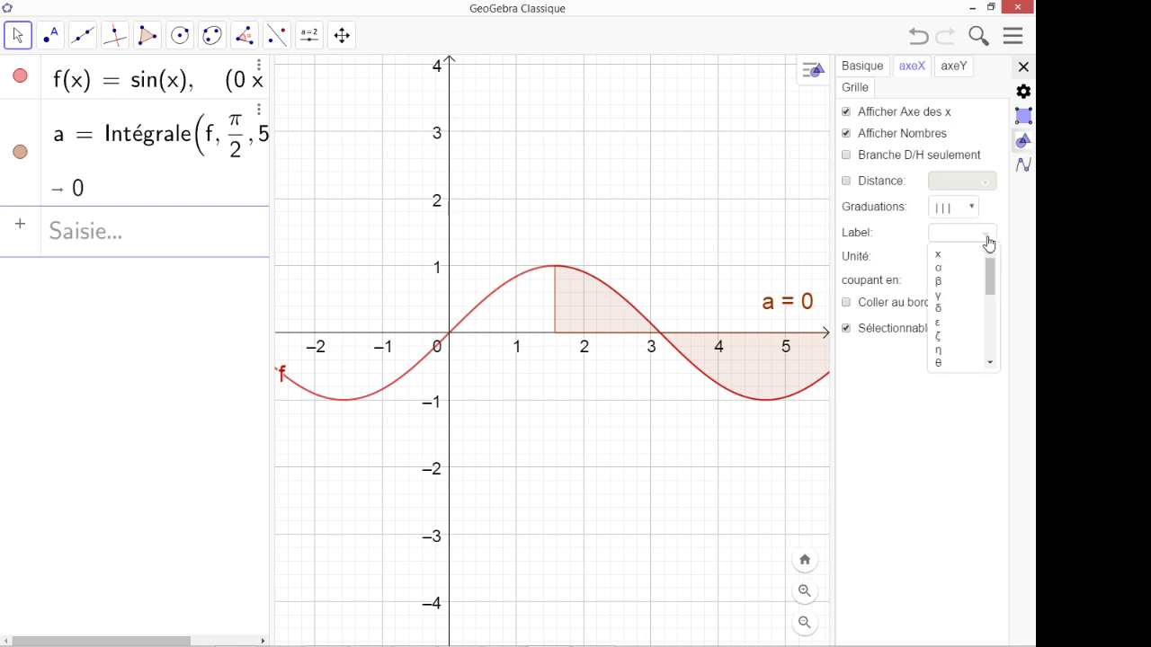
left_click(988, 241)
left_click(986, 260)
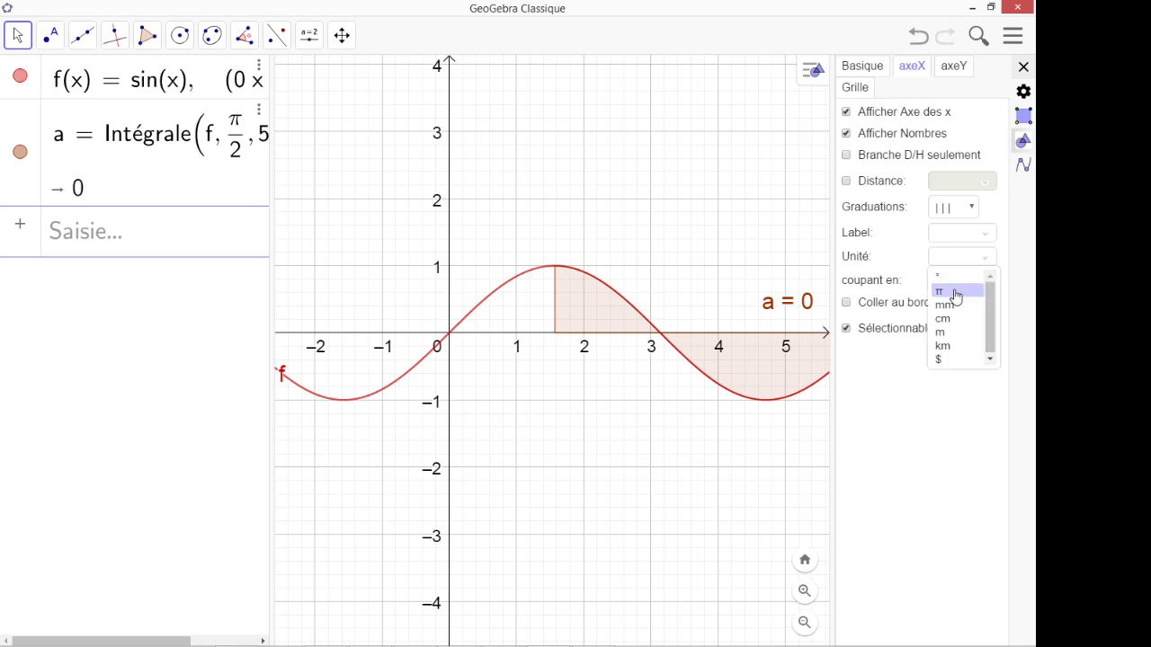
left_click(955, 293)
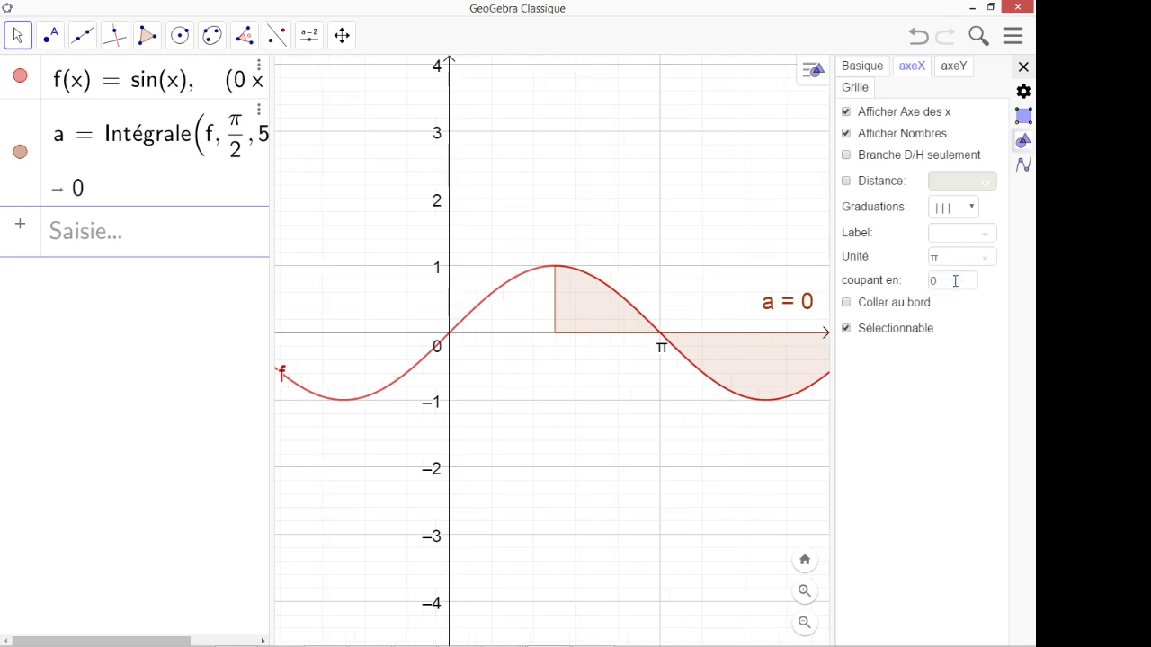
type("/2")
key("Return")
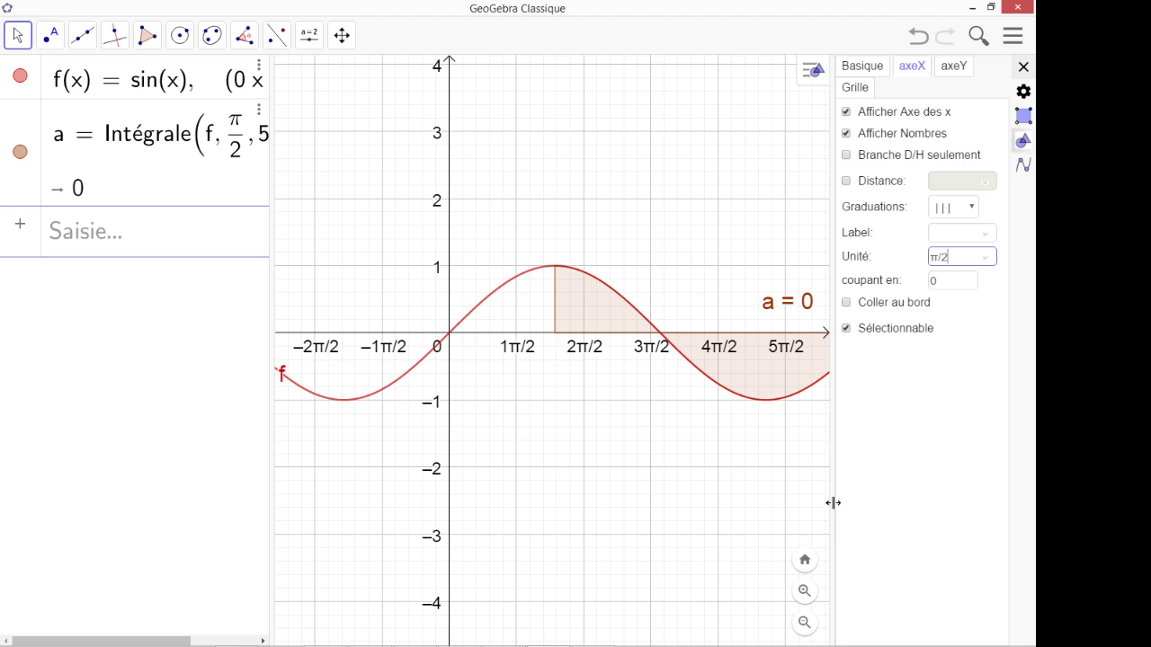
left_click(1023, 66)
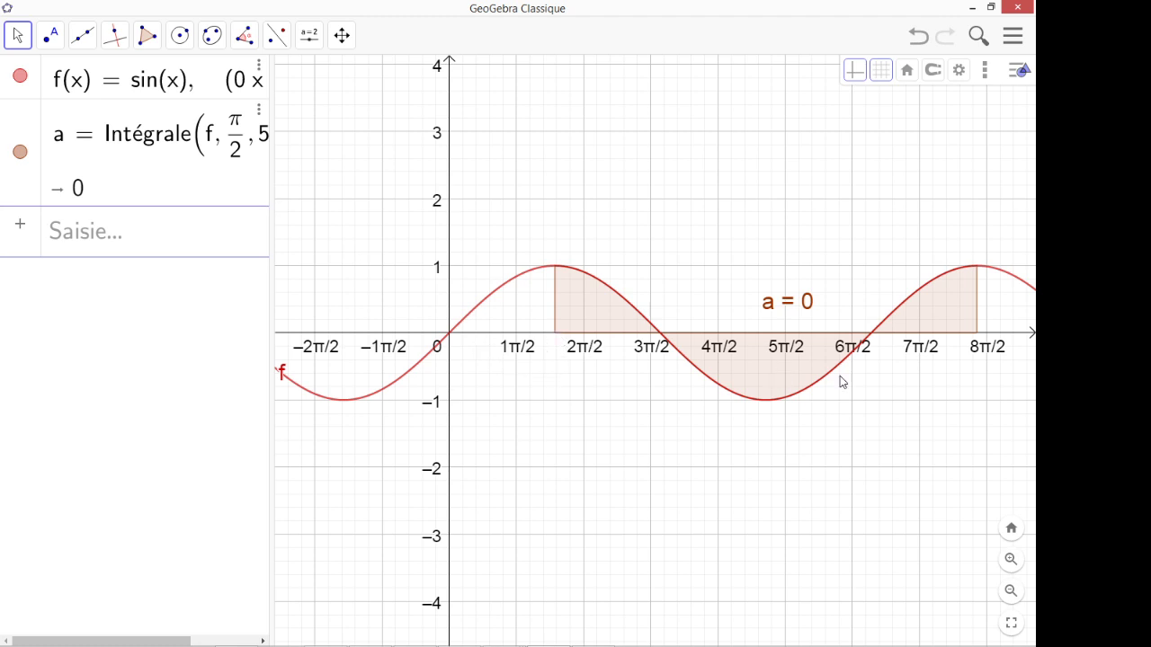
- Reopen the graphics view settings, widen them, and enable a fixed x-axis graduation distance of π/2
right_click(495, 340)
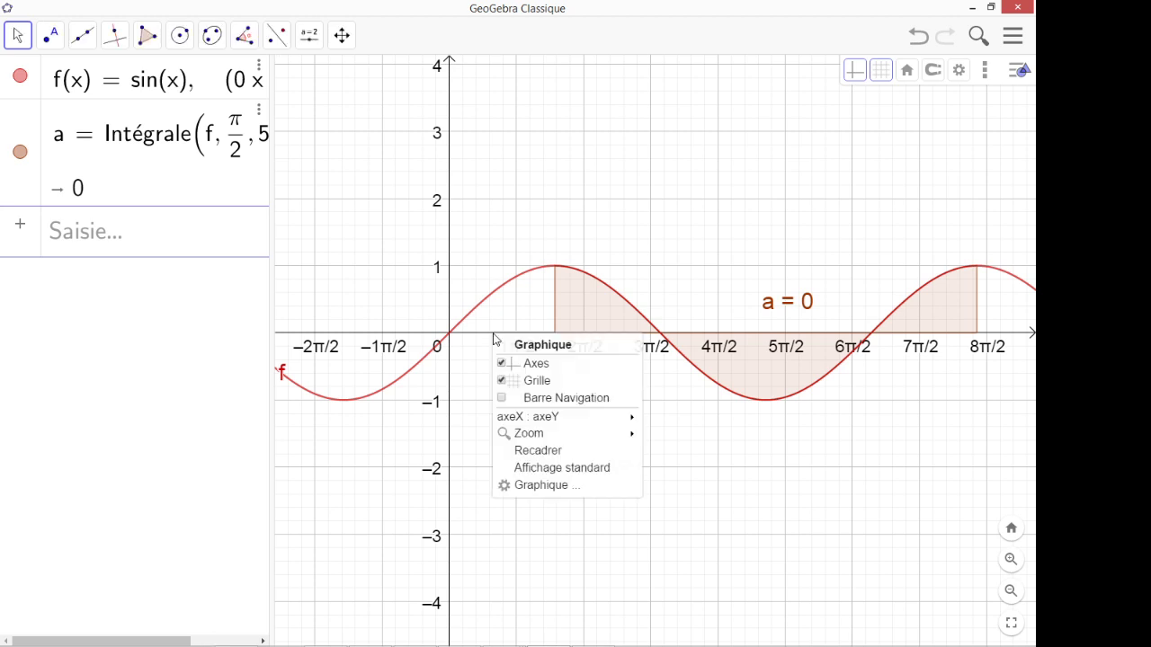
left_click(558, 485)
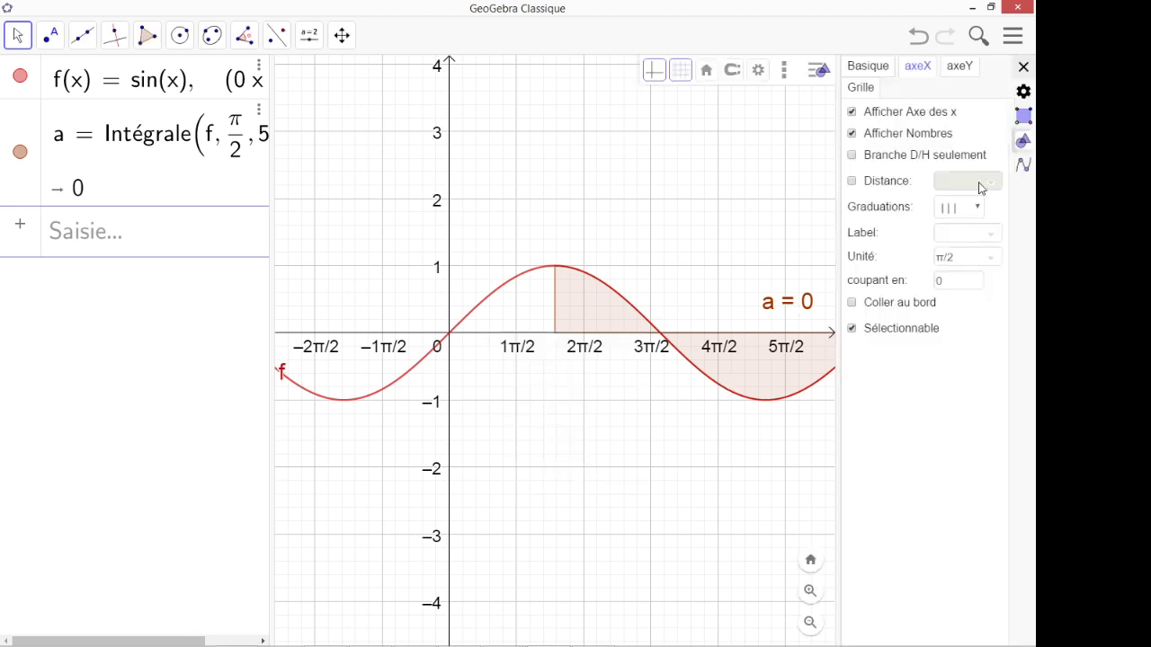
left_click(883, 70)
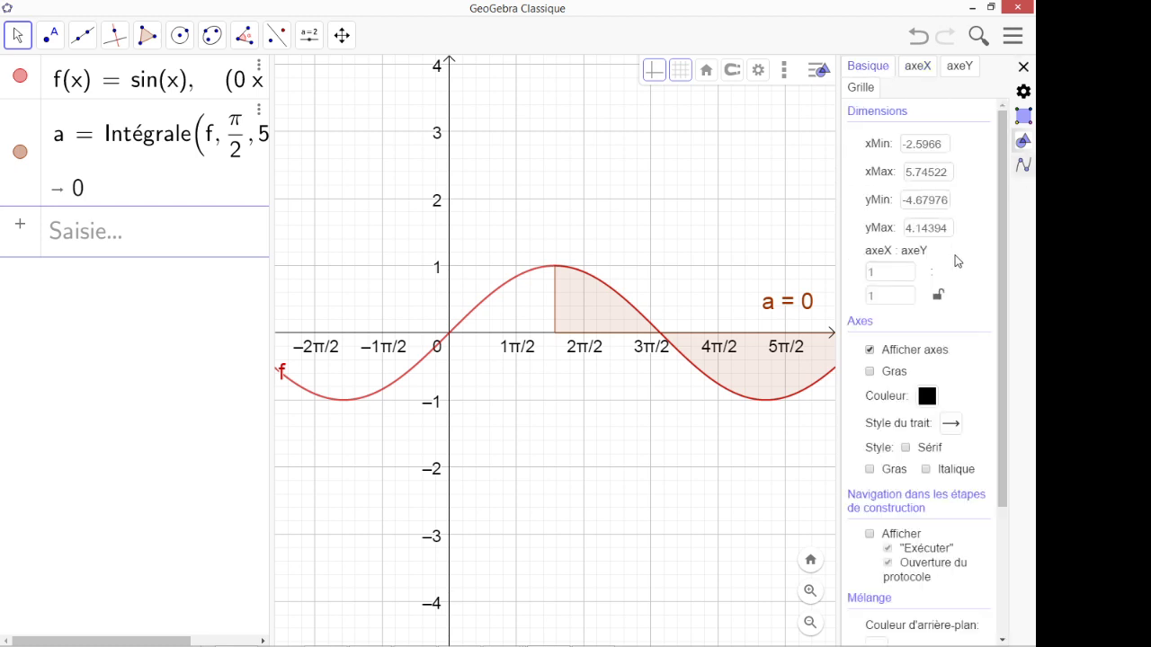
left_click_drag(840, 226, 725, 231)
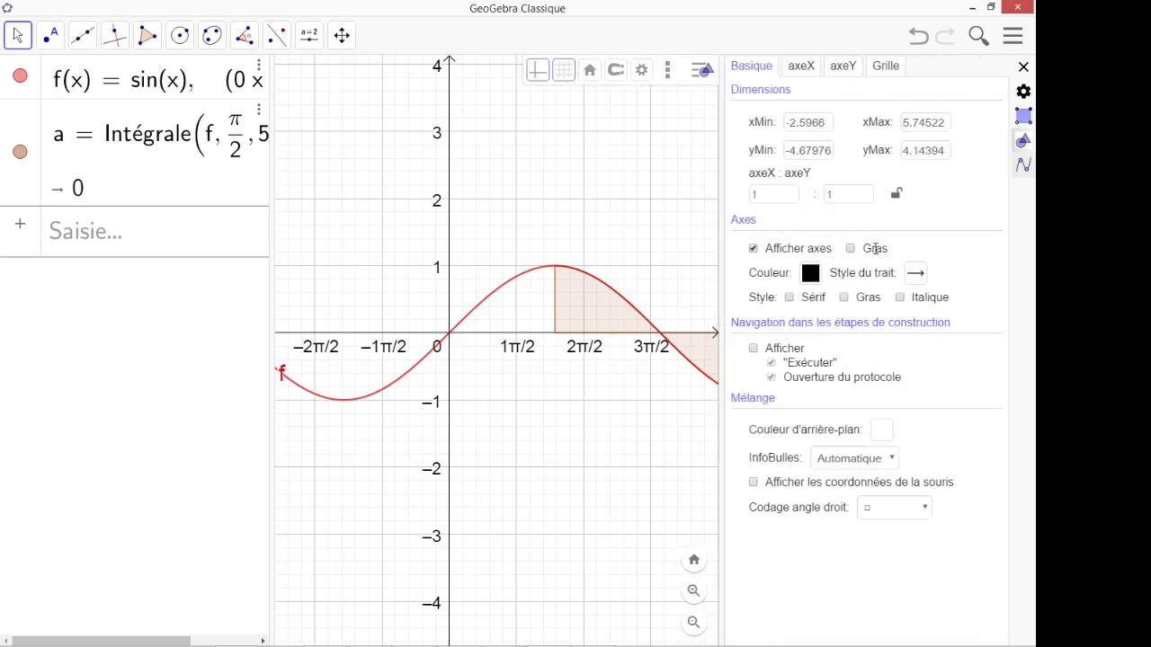
left_click(803, 72)
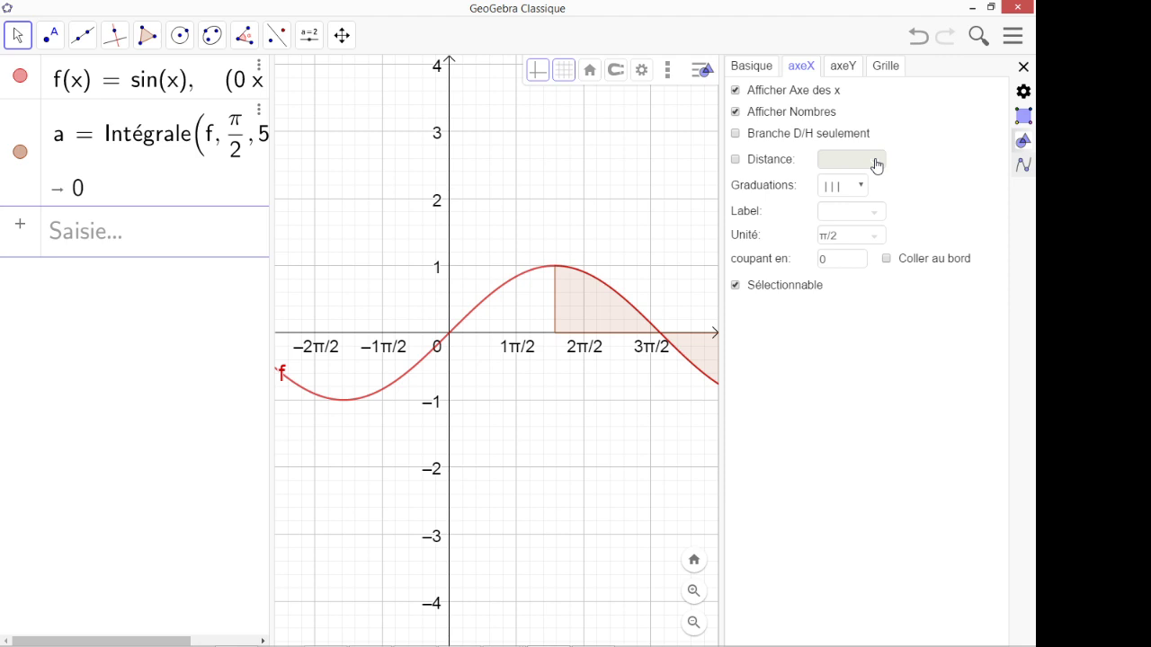
left_click(736, 159)
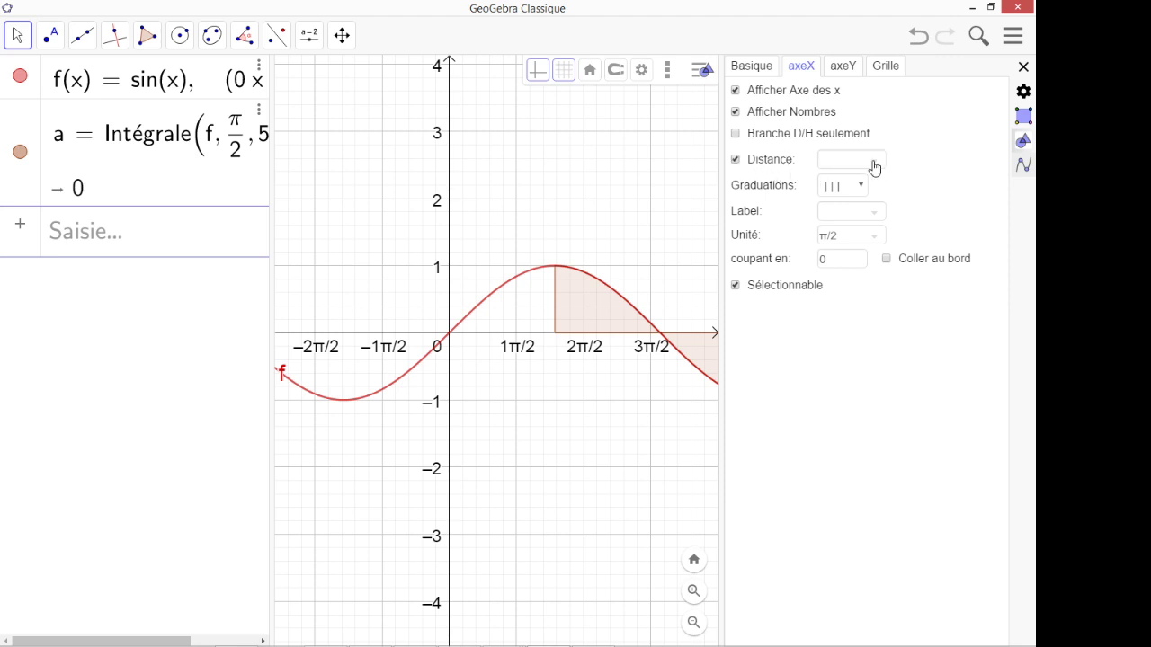
left_click(873, 167)
left_click(855, 208)
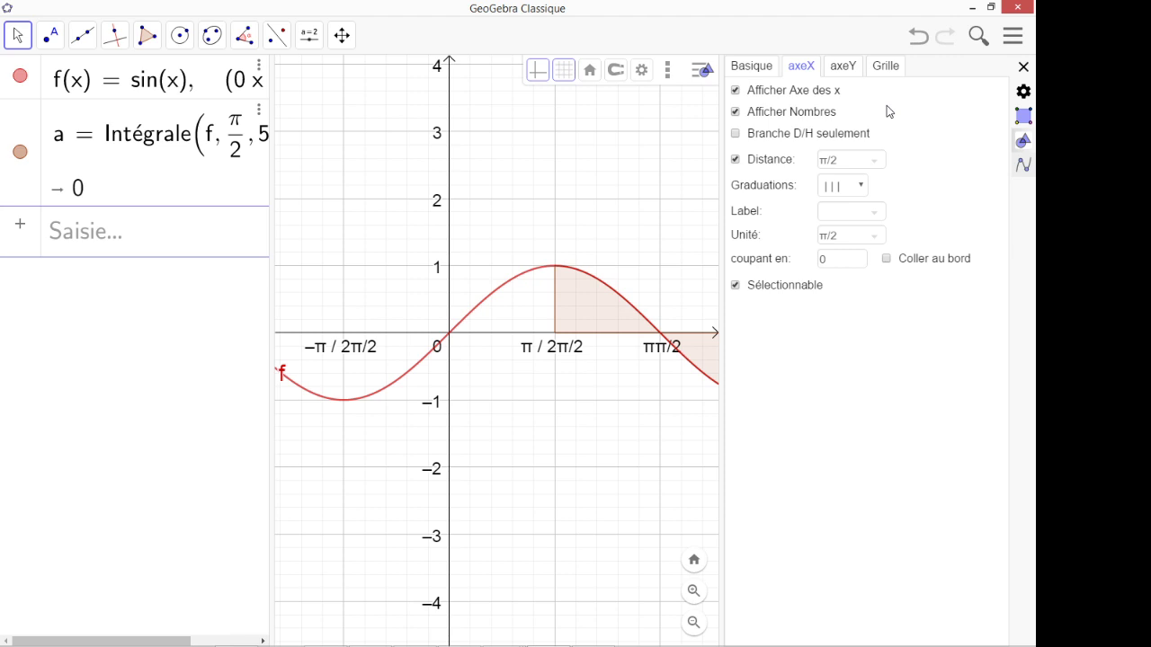
- Clear the x-axis unit and close the graphics view settings
left_click(874, 237)
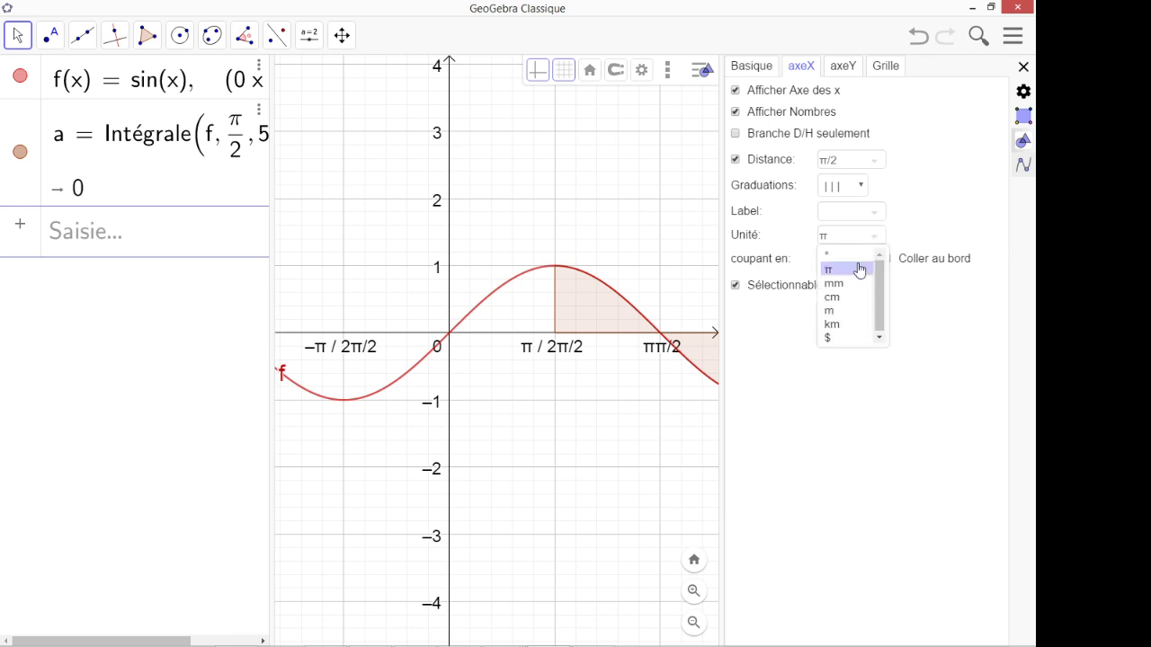
left_click(846, 238)
key("BackSpace")
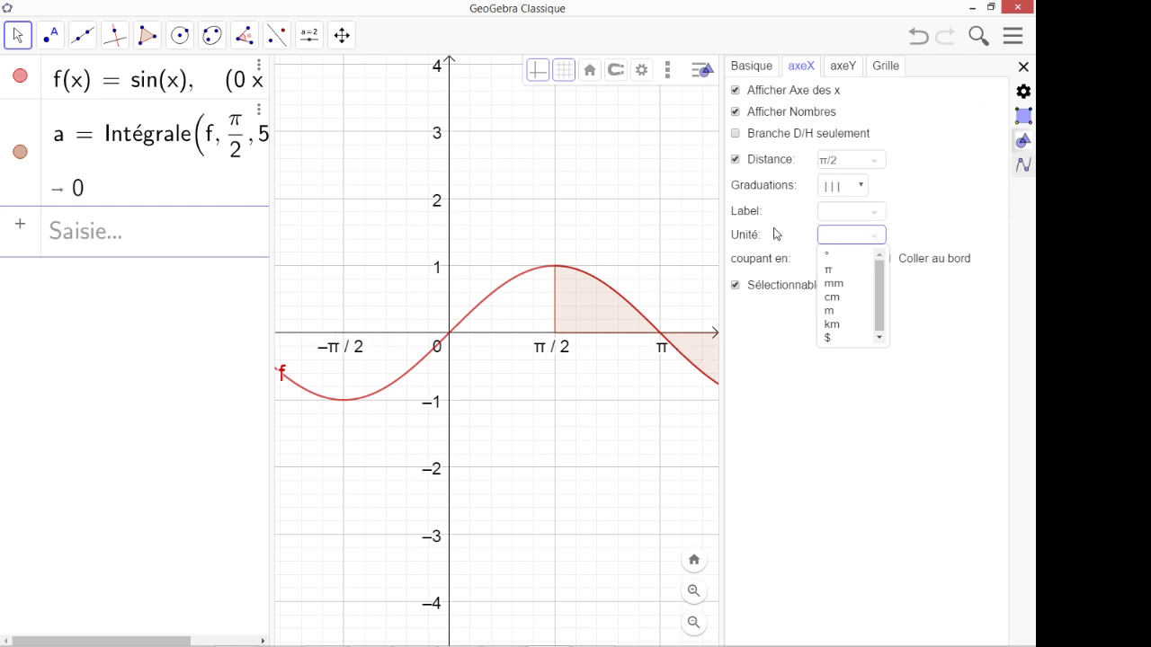
left_click(1024, 69)
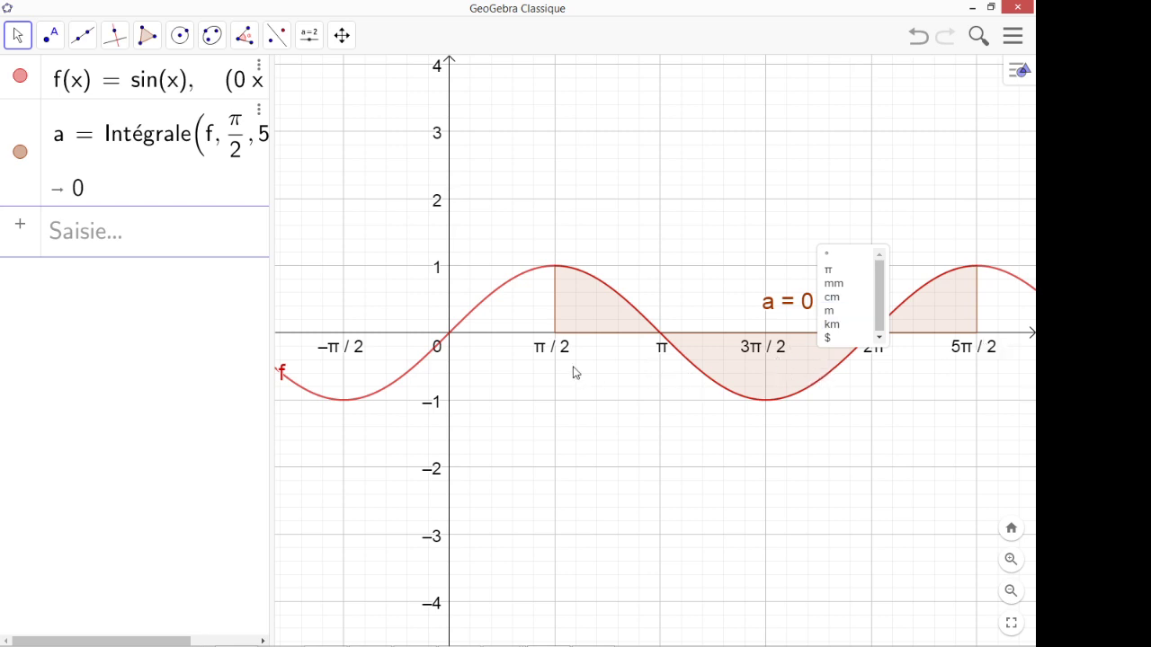
left_click(643, 433)
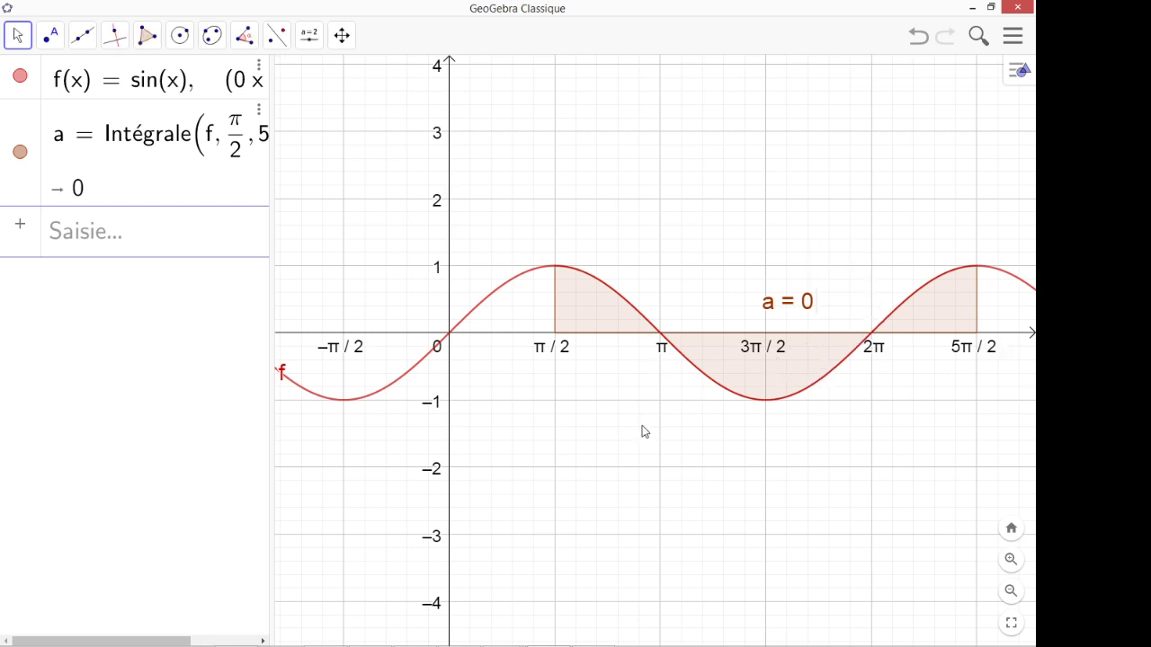
- Capture the GeoGebra plot area around the sine curve and its shaded integral with the Snipping Tool and copy the capture
mouse_move(239, 642)
left_click(239, 633)
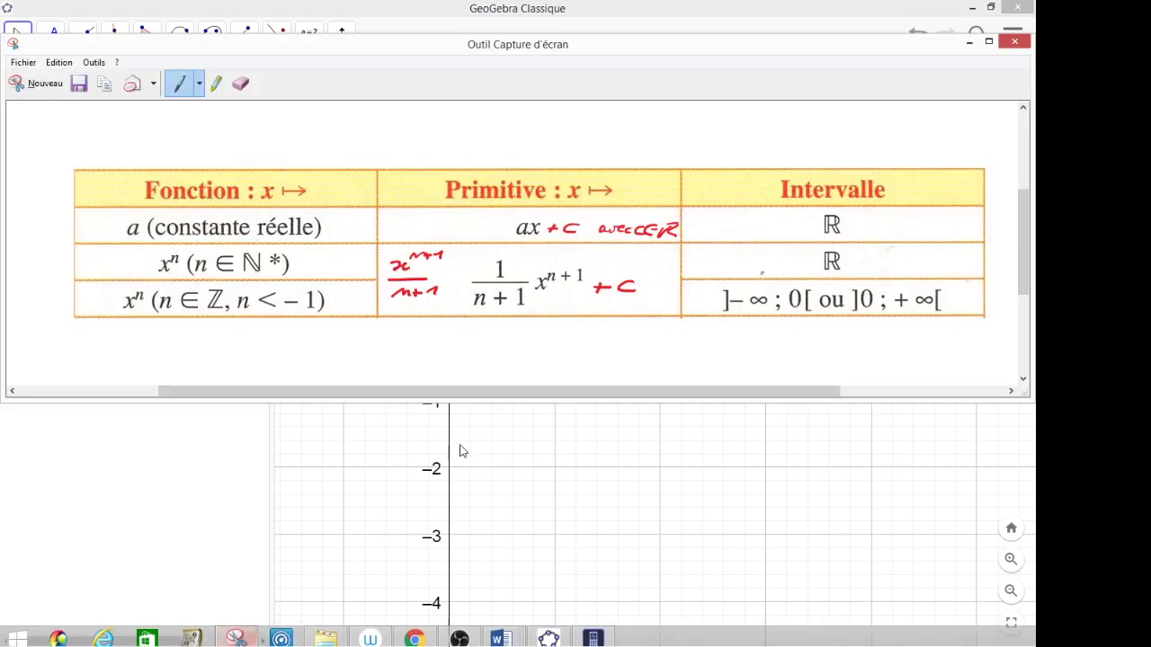
left_click(36, 83)
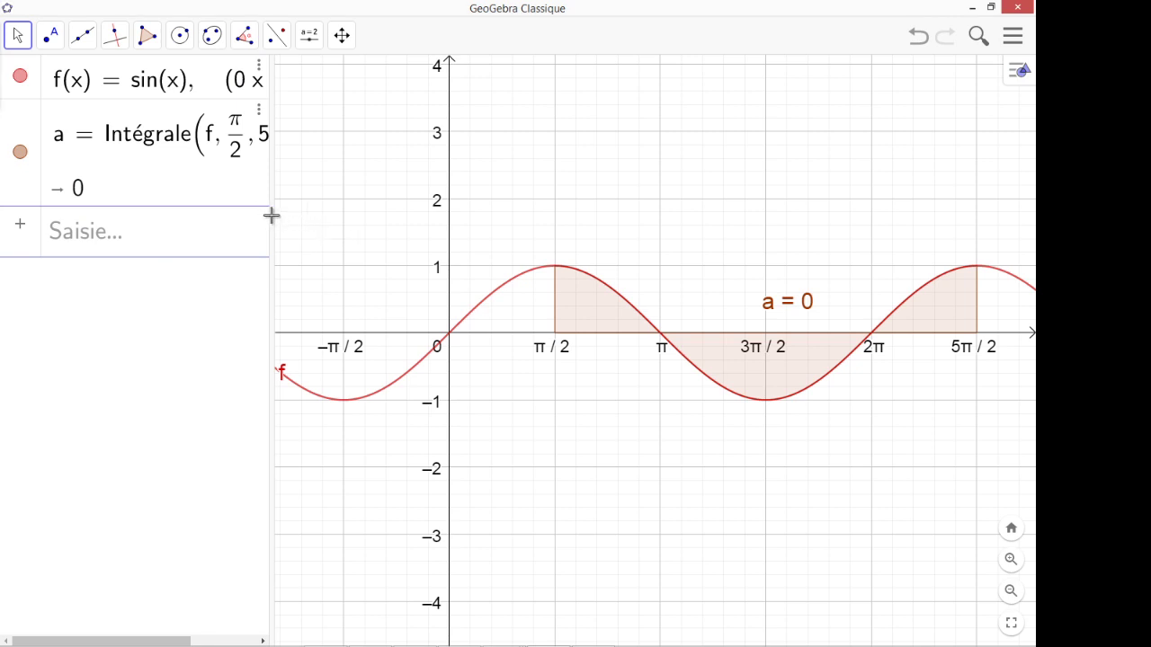
left_click_drag(267, 257, 1033, 441)
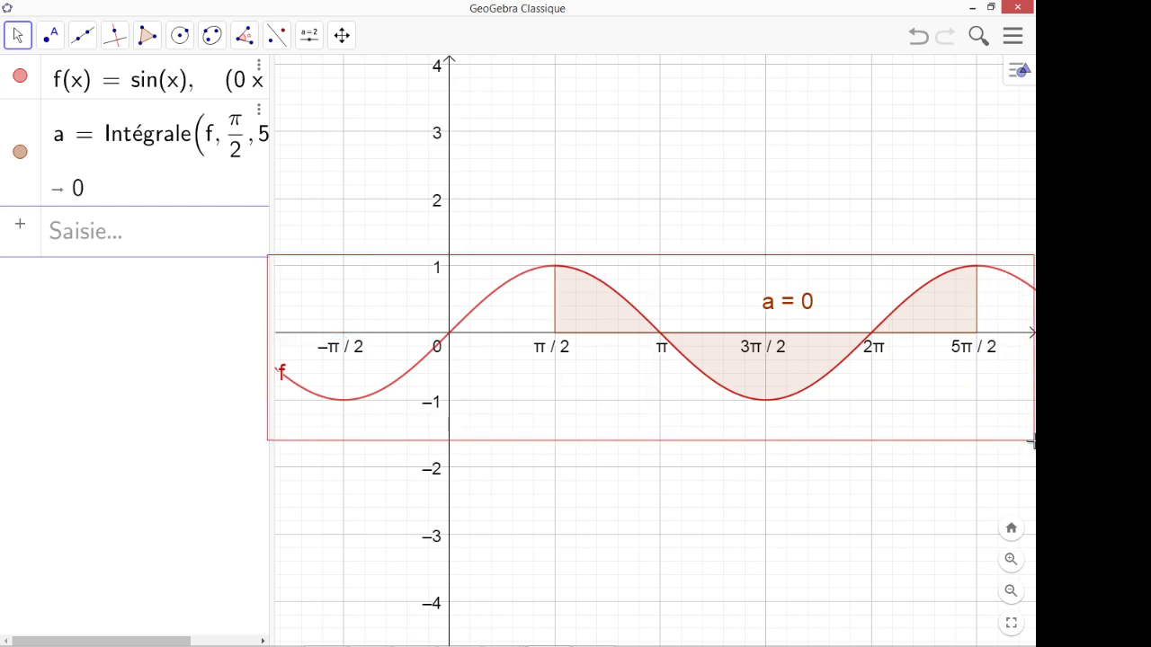
left_click_drag(1033, 441, 1032, 441)
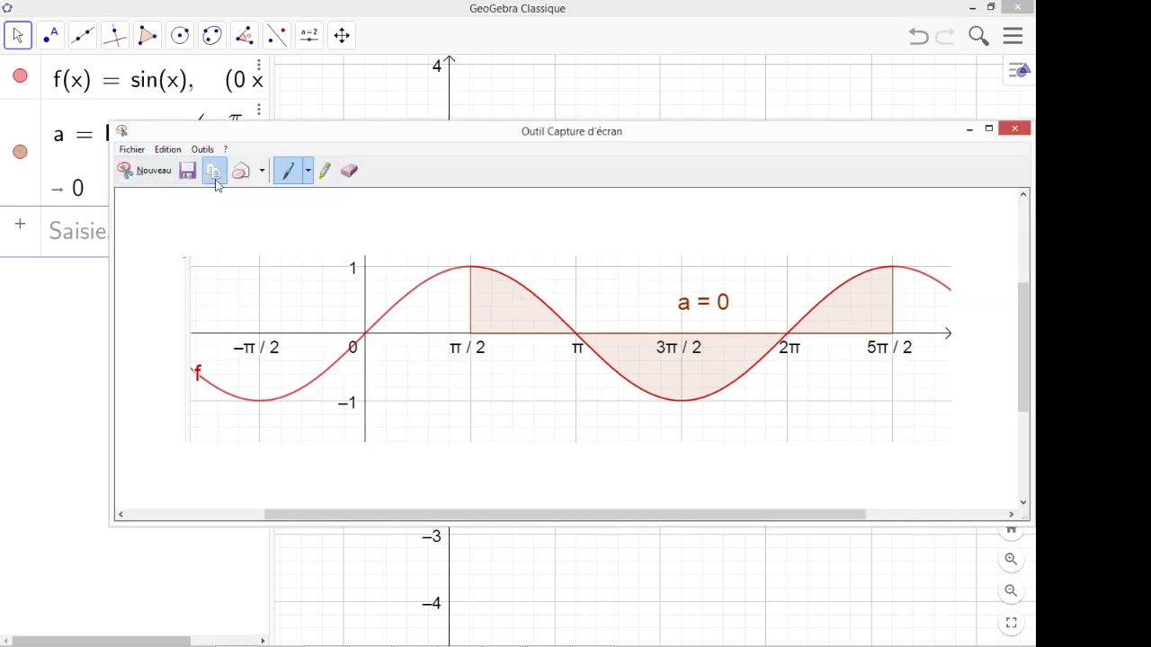
- Switch to Document1 in Word and paste the captured sine plot below the handwritten Cours notes
mouse_move(387, 640)
left_click(539, 635)
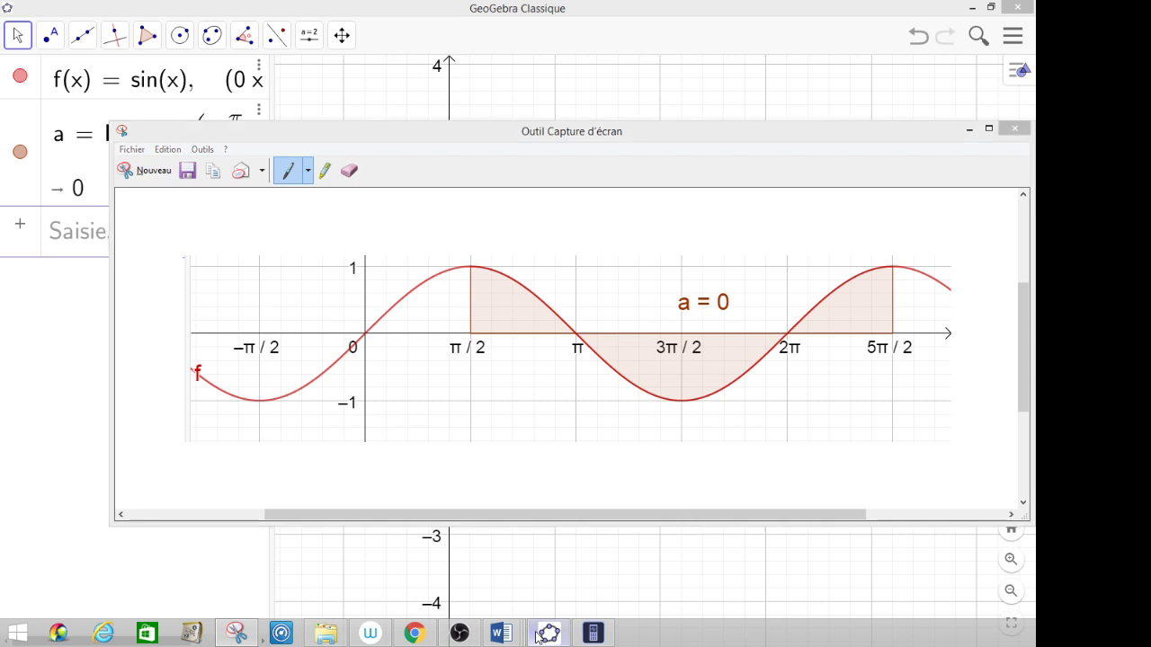
mouse_move(502, 634)
left_click(630, 576)
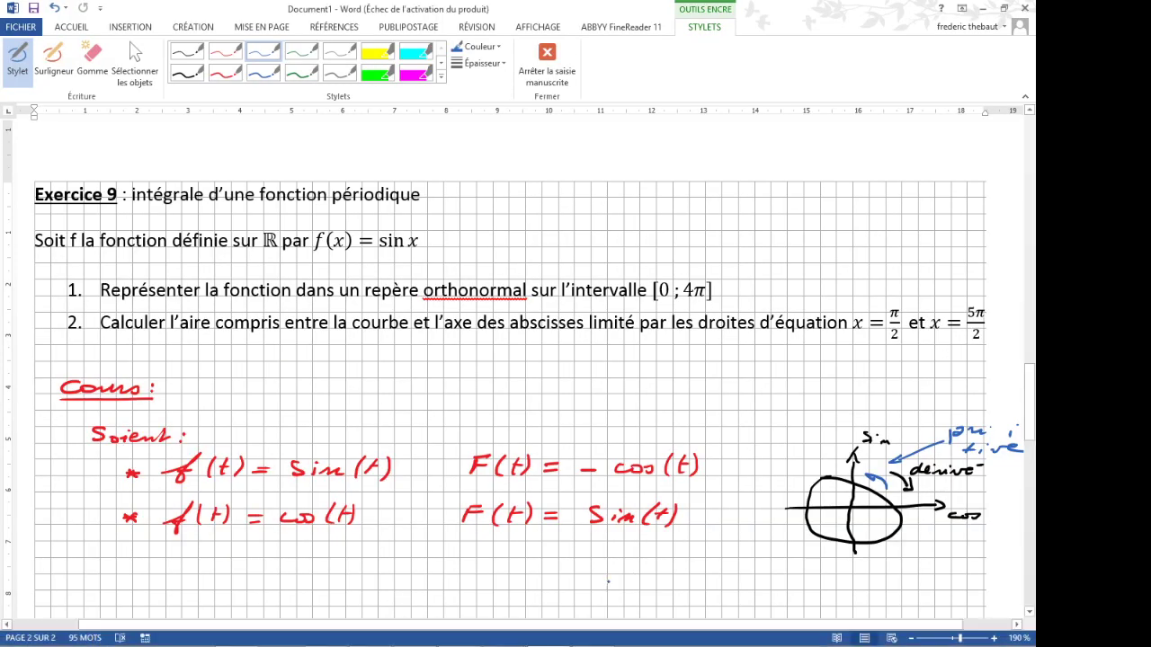
left_click(69, 27)
left_click(109, 562)
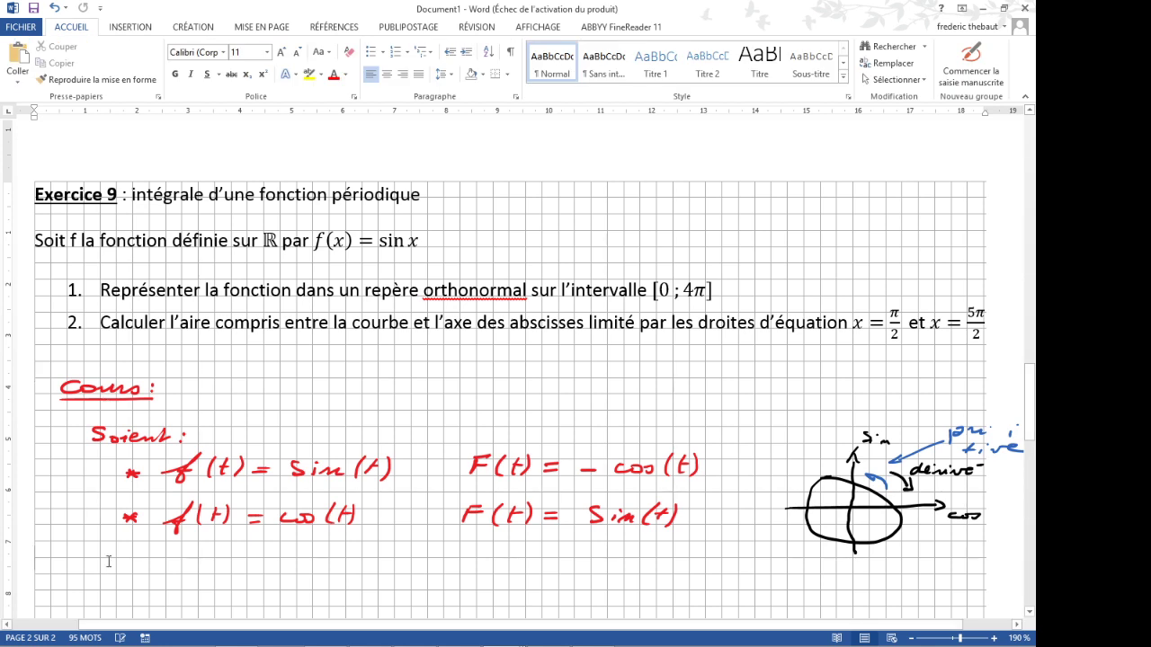
key("ctrl+v")
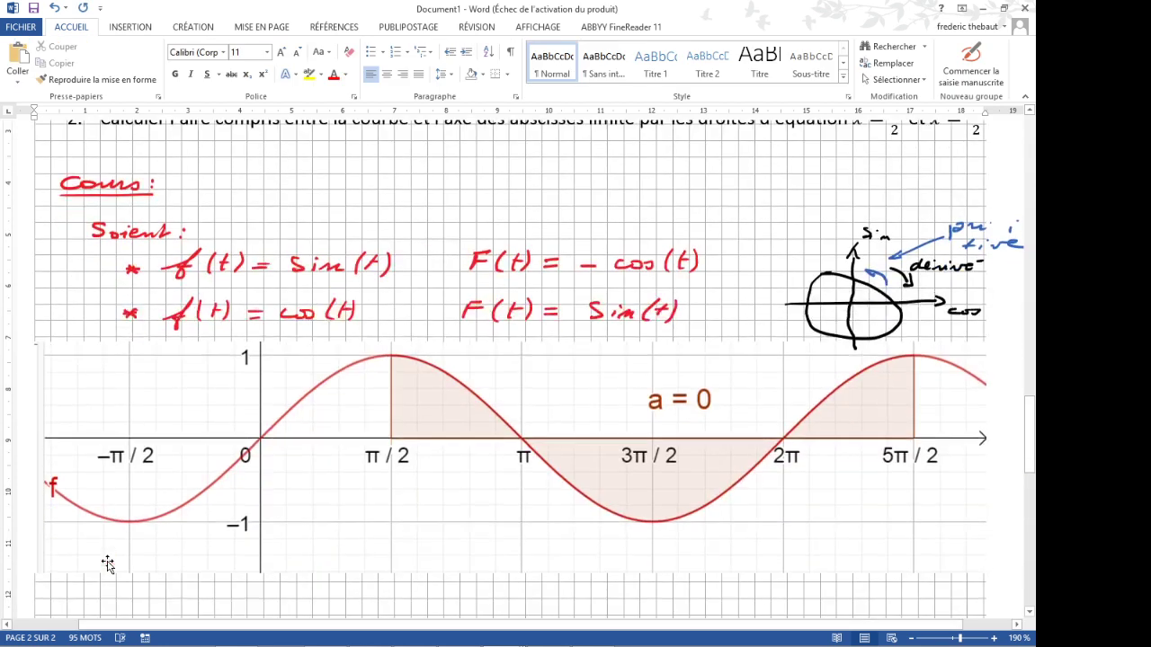
- Handwrite in blue ink below the plot the integral of sin(x) dx from π/2 to 5π/2, followed by an equals sign
scroll(107, 564, "down", 3)
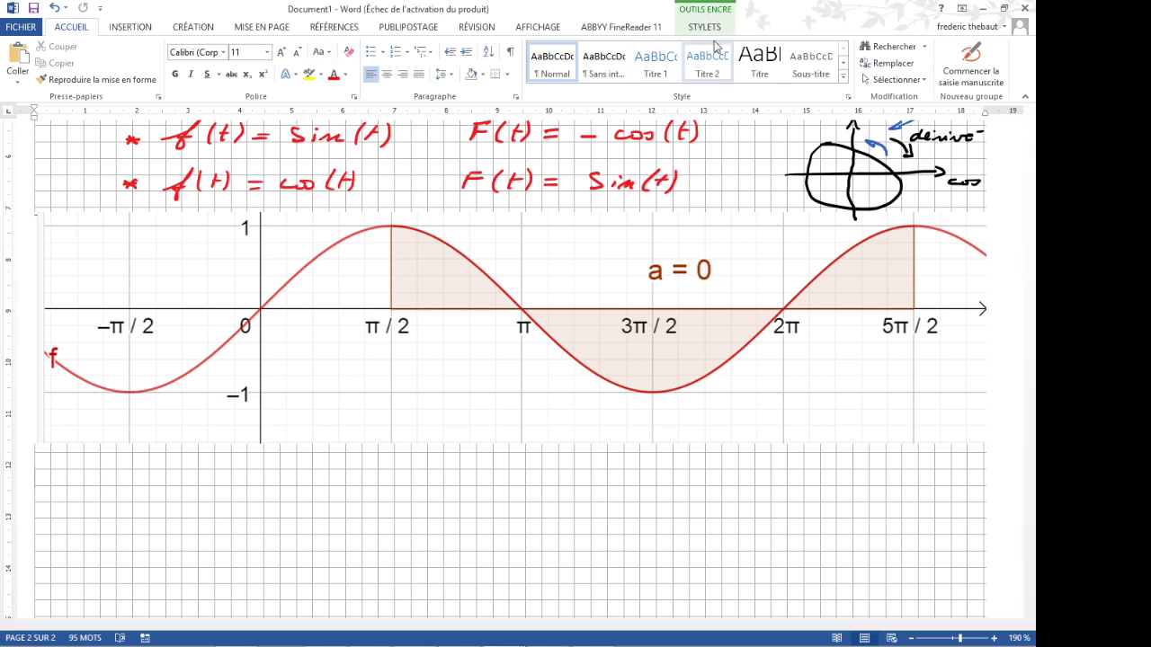
left_click(701, 26)
left_click(263, 58)
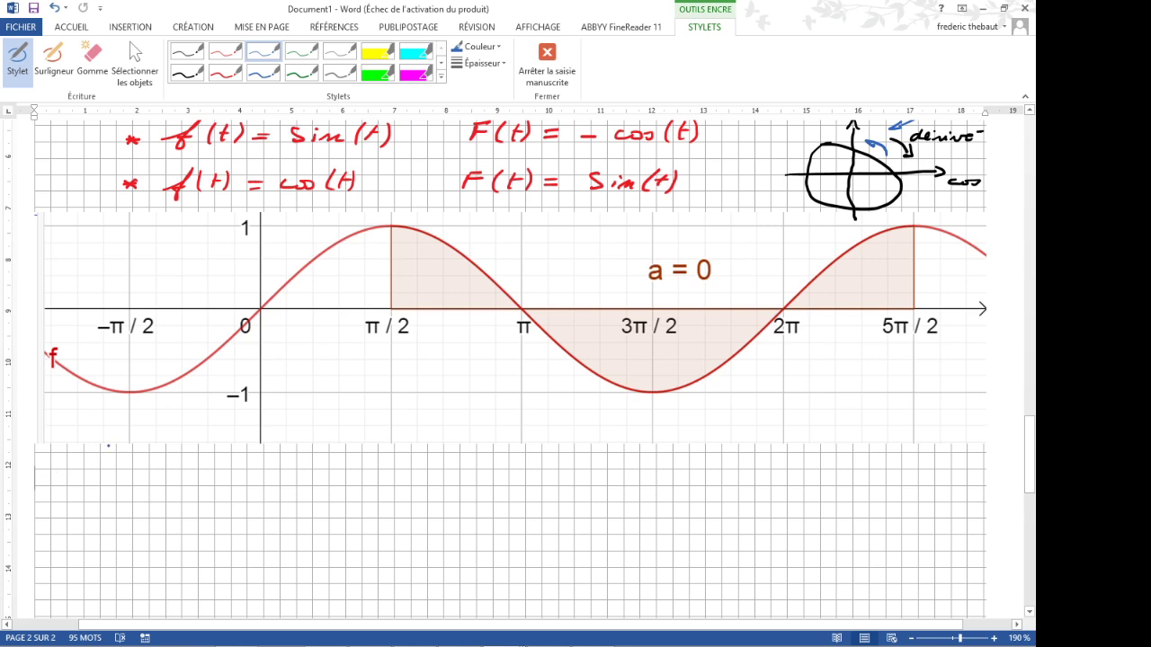
left_click_drag(68, 477, 66, 520)
mouse_move(72, 517)
left_mouse_down()
mouse_move(84, 517)
mouse_move(85, 544)
left_mouse_up()
left_click(77, 484)
left_click_drag(78, 473, 102, 479)
mouse_move(87, 472)
left_mouse_down()
mouse_move(104, 471)
mouse_move(96, 486)
left_mouse_up()
mouse_move(94, 486)
left_mouse_down()
mouse_move(141, 491)
mouse_move(131, 504)
mouse_move(168, 505)
left_mouse_up()
mouse_move(182, 487)
left_mouse_down()
mouse_move(178, 505)
mouse_move(218, 502)
left_mouse_up()
left_click(227, 495)
left_click_drag(230, 483, 239, 503)
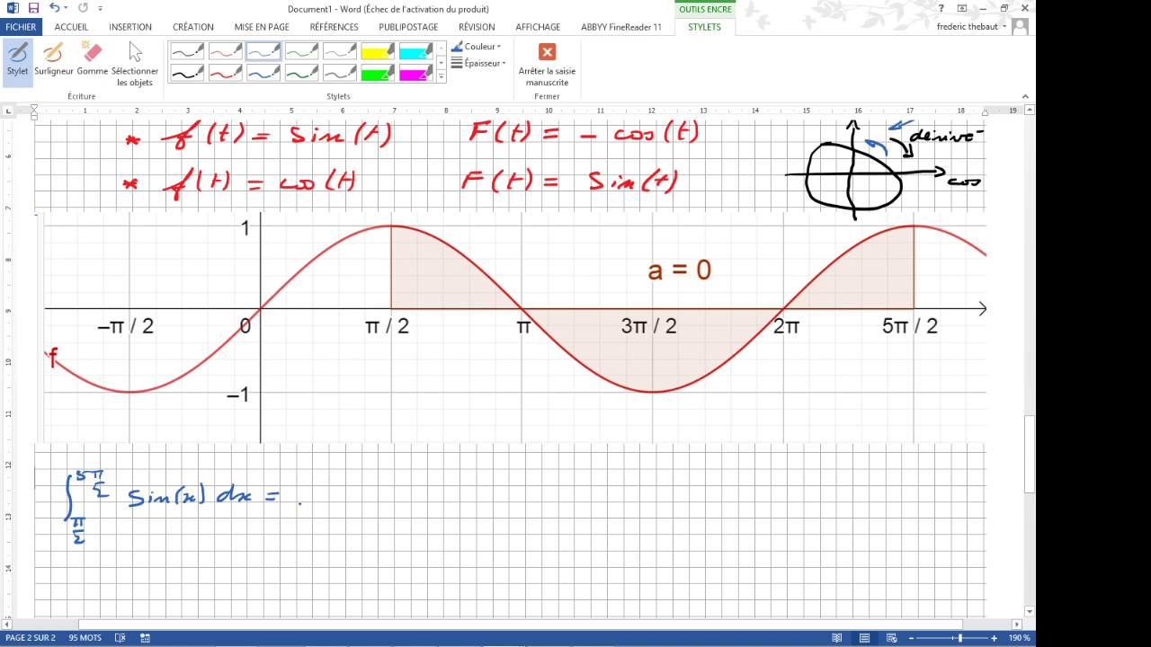
- Continue the line with the antiderivative [−cos(x)] between π/2 and 5π/2, followed by an equals sign
left_click_drag(299, 477, 310, 524)
mouse_move(300, 476)
left_mouse_down()
mouse_move(316, 478)
mouse_move(321, 500)
left_mouse_up()
mouse_move(331, 494)
left_mouse_down()
mouse_move(324, 502)
mouse_move(411, 504)
mouse_move(401, 525)
left_mouse_up()
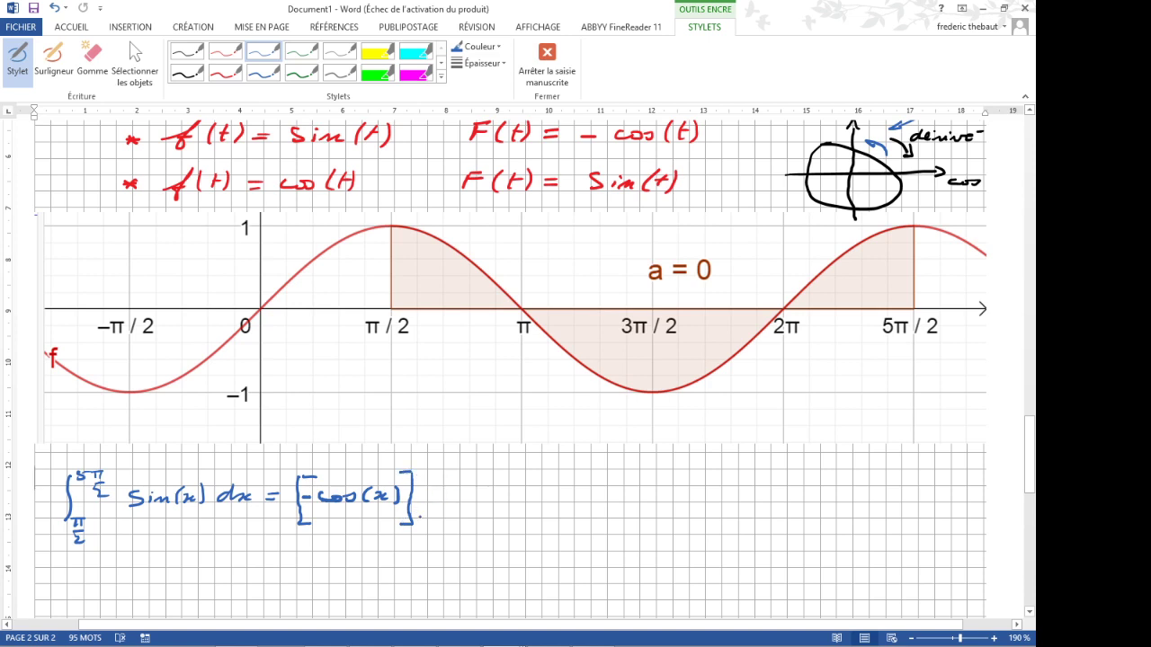
left_click_drag(421, 520, 419, 529)
left_click_drag(428, 520, 430, 548)
mouse_move(416, 463)
left_mouse_down()
mouse_move(413, 473)
mouse_move(424, 459)
mouse_move(437, 470)
left_mouse_up()
mouse_move(425, 462)
left_mouse_down()
mouse_move(440, 460)
mouse_move(441, 486)
mouse_move(467, 499)
left_mouse_up()
left_click_drag(455, 494, 467, 493)
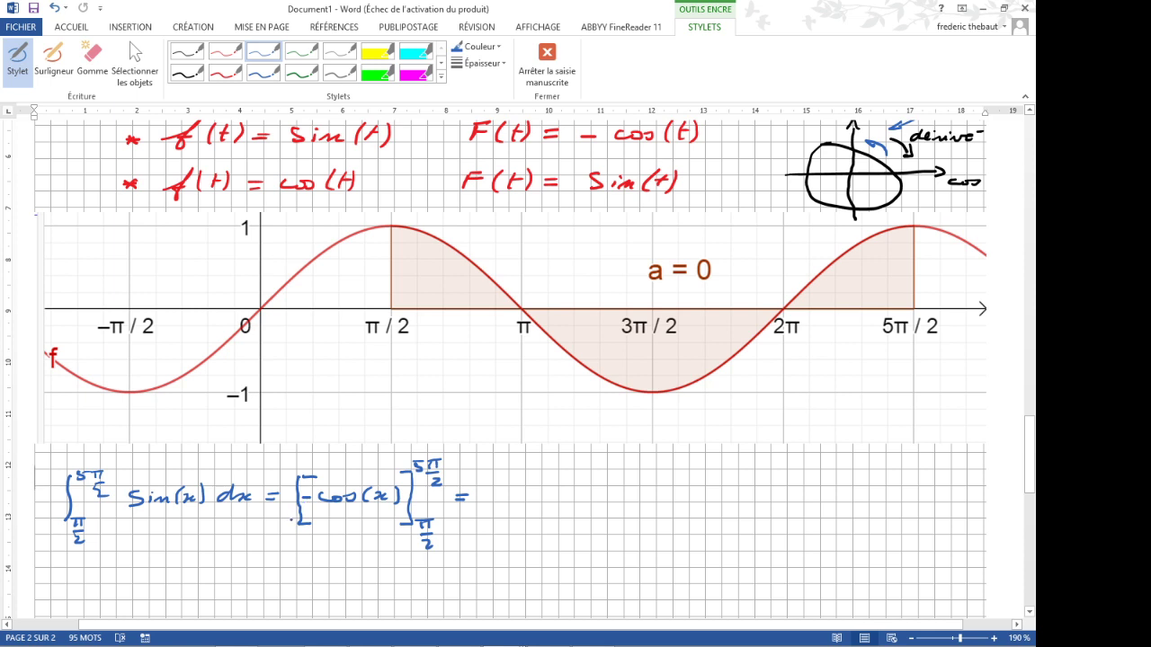
- Write the factored form −[cos(x)] with bounds π/2 and 5π/2, followed by an equals sign
left_click_drag(479, 497, 507, 516)
mouse_move(503, 472)
left_mouse_down()
mouse_move(528, 471)
mouse_move(523, 498)
mouse_move(596, 501)
left_mouse_up()
left_click_drag(611, 500, 598, 516)
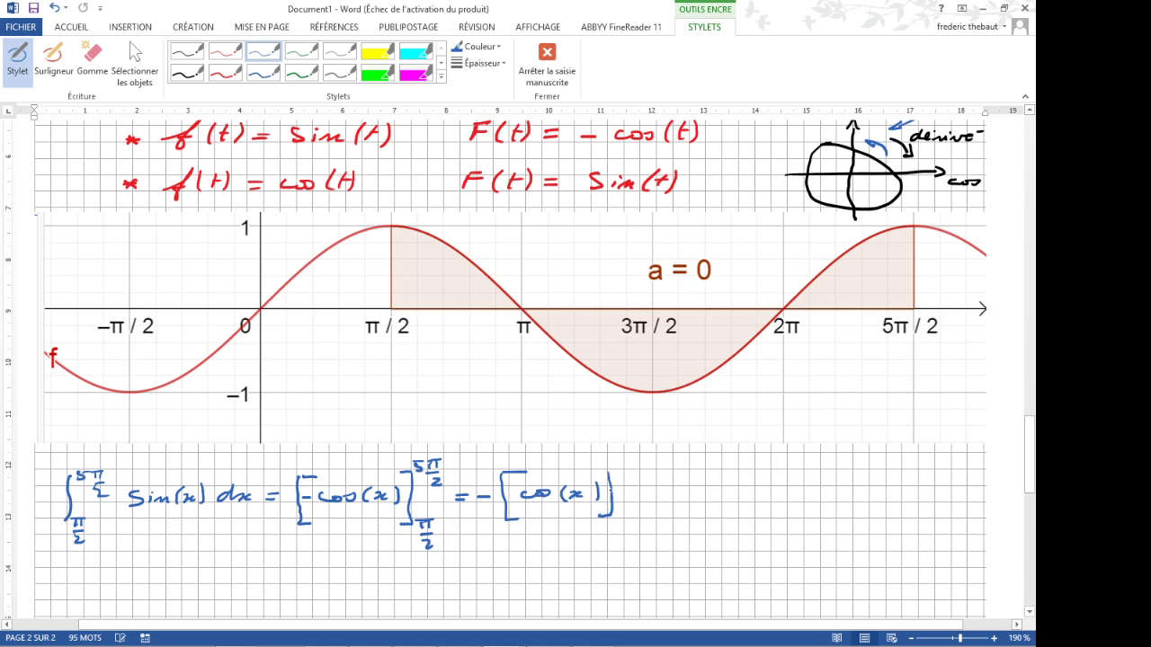
mouse_move(622, 465)
left_mouse_down()
mouse_move(616, 477)
mouse_move(628, 462)
mouse_move(637, 470)
left_mouse_up()
mouse_move(625, 463)
left_mouse_down()
mouse_move(646, 460)
mouse_move(650, 487)
mouse_move(626, 517)
mouse_move(636, 505)
left_mouse_up()
left_click_drag(632, 507, 640, 522)
mouse_move(631, 527)
left_mouse_down()
mouse_move(648, 532)
mouse_move(670, 503)
left_mouse_up()
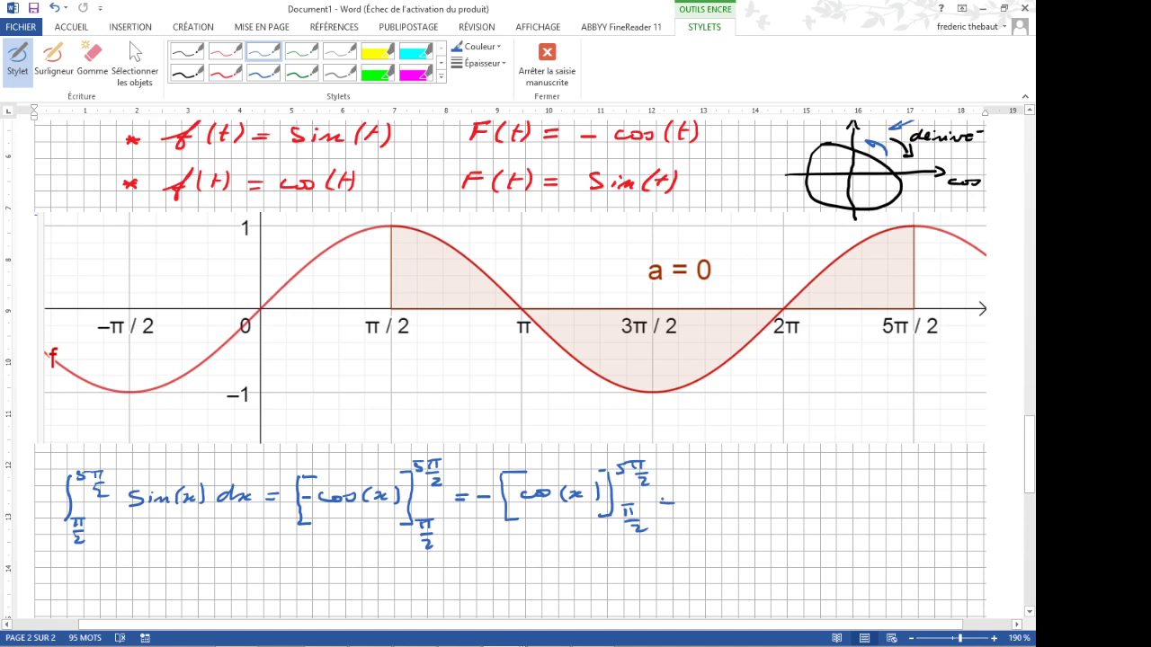
- Erase the trailing equals sign at the end of the first calculation line
left_click_drag(1031, 469, 1032, 513)
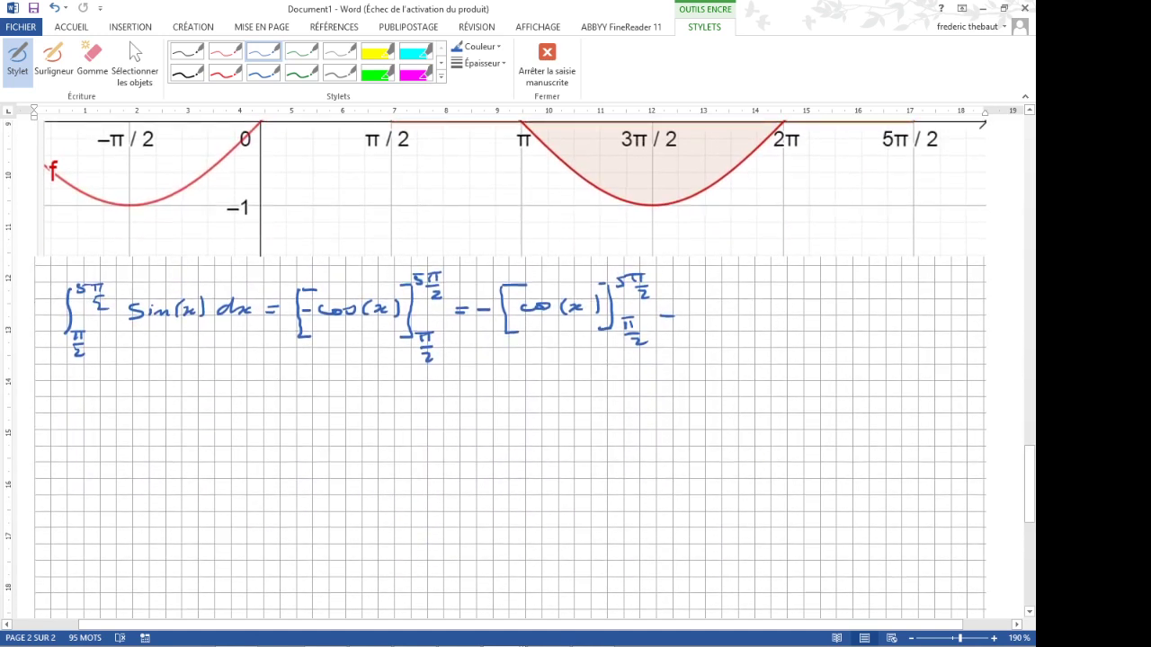
left_click(93, 56)
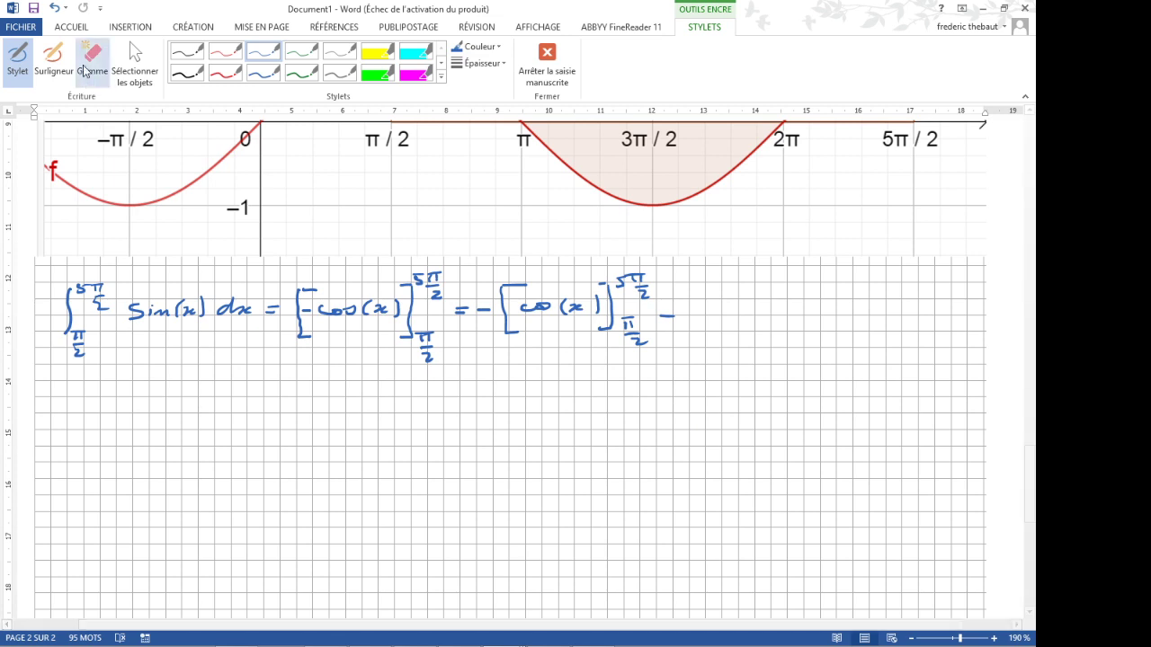
left_click(670, 315)
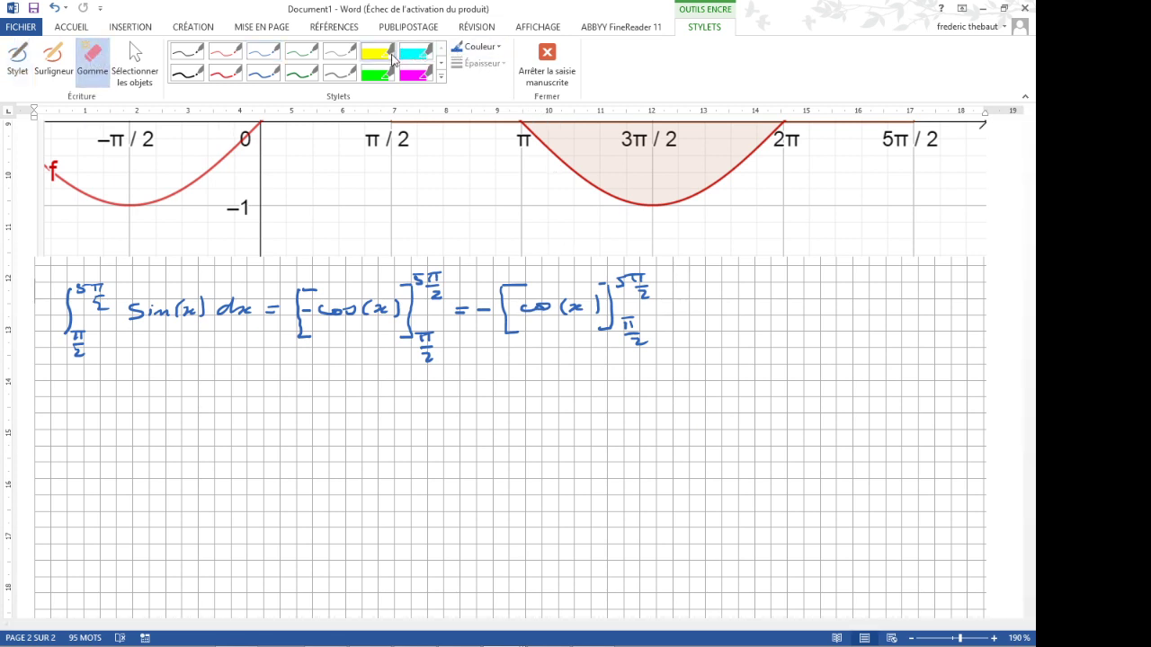
- Start a second line in blue ink with the integral of sin(x) dx from π/2 to 5π/2 and an equals sign
left_click(265, 52)
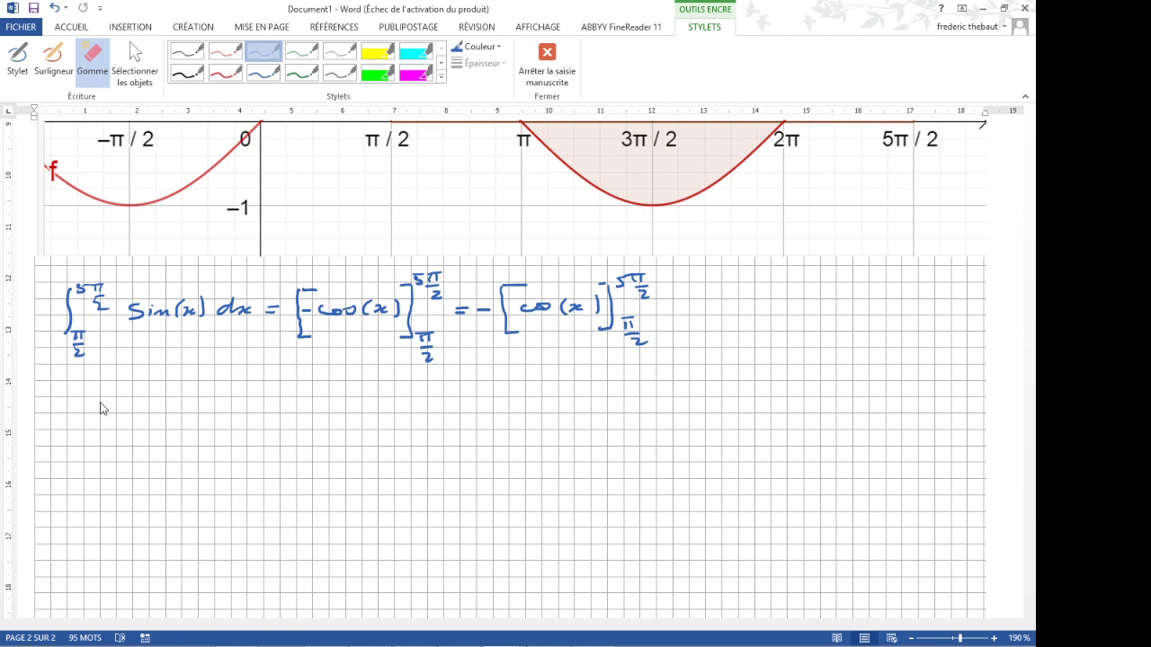
mouse_move(71, 388)
left_mouse_down()
mouse_move(56, 446)
mouse_move(76, 448)
left_mouse_up()
left_click_drag(84, 440, 92, 462)
mouse_move(84, 389)
left_mouse_down()
mouse_move(76, 398)
mouse_move(85, 386)
left_mouse_up()
mouse_move(89, 386)
left_mouse_down()
mouse_move(96, 395)
mouse_move(99, 382)
mouse_move(102, 399)
left_mouse_up()
mouse_move(92, 403)
left_mouse_down()
mouse_move(114, 429)
mouse_move(164, 431)
left_mouse_up()
left_click_drag(173, 420, 173, 428)
mouse_move(186, 412)
left_mouse_down()
mouse_move(190, 431)
mouse_move(206, 429)
left_mouse_up()
mouse_move(218, 412)
left_mouse_down()
mouse_move(220, 429)
mouse_move(240, 429)
left_mouse_up()
mouse_move(250, 421)
left_mouse_down()
mouse_move(236, 430)
mouse_move(271, 420)
left_mouse_up()
left_click(264, 428)
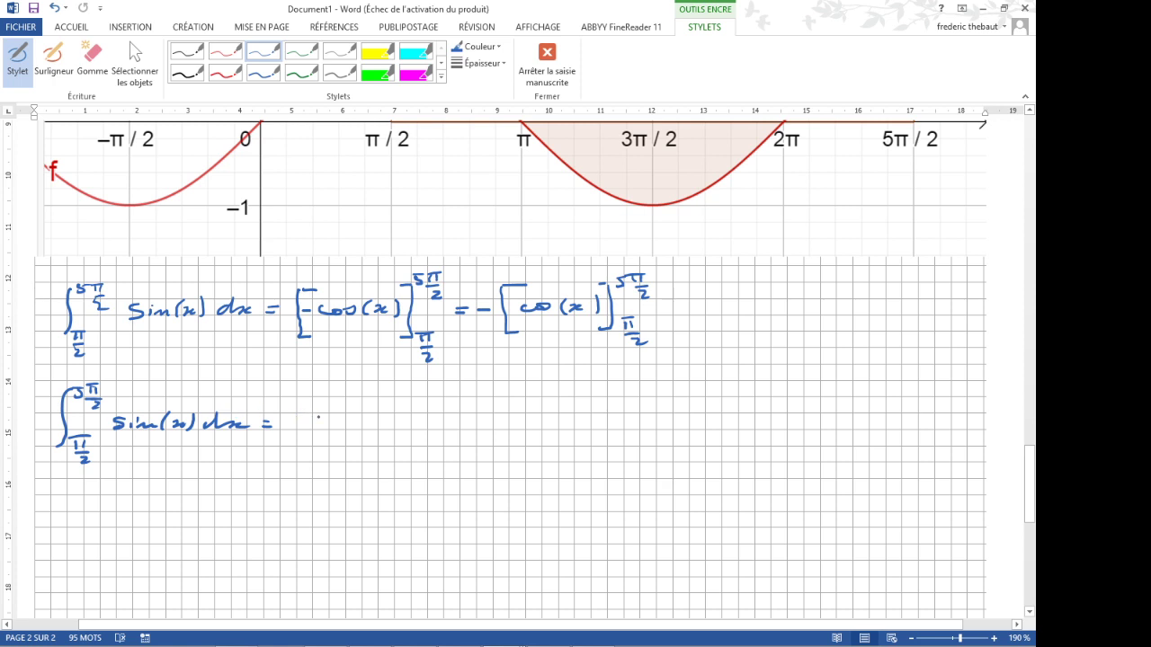
- Write the substituted bounds −(cos(5π/2) − cos(π/2)) and begin the following expression with = −(
mouse_move(294, 427)
left_mouse_down()
mouse_move(336, 400)
mouse_move(337, 444)
left_mouse_up()
mouse_move(363, 420)
left_mouse_down()
mouse_move(439, 413)
mouse_move(414, 426)
mouse_move(435, 428)
mouse_move(426, 435)
mouse_move(445, 402)
mouse_move(427, 429)
mouse_move(402, 409)
mouse_move(427, 430)
mouse_move(558, 418)
mouse_move(557, 441)
mouse_move(570, 411)
mouse_move(586, 439)
left_mouse_up()
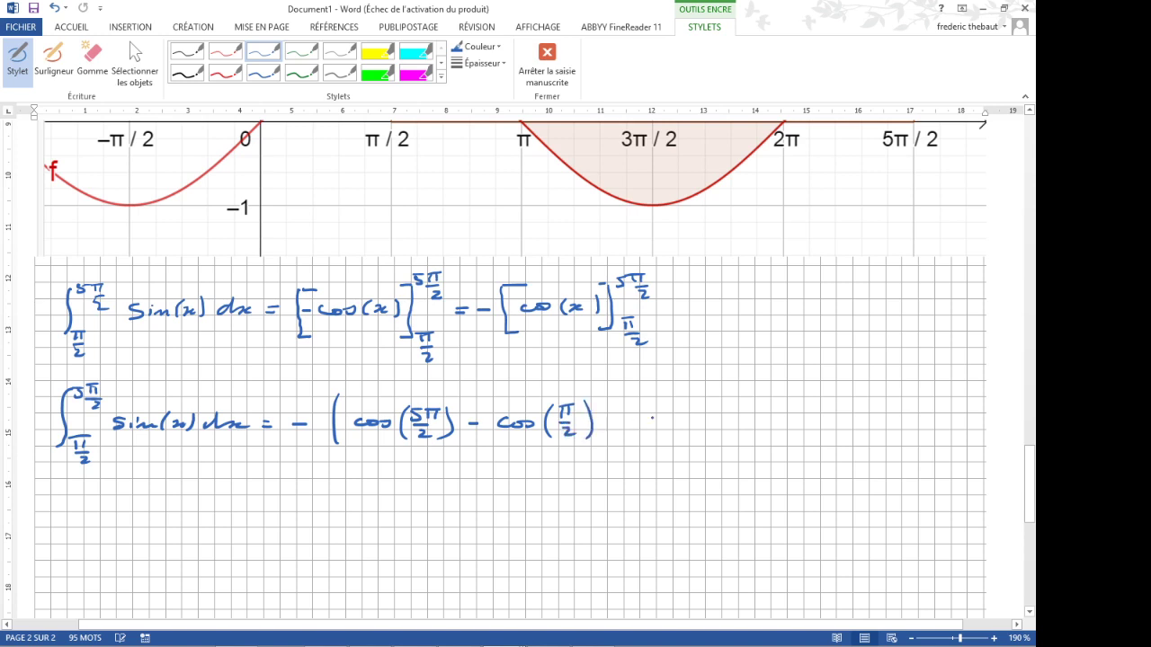
mouse_move(612, 392)
left_mouse_down()
mouse_move(612, 437)
mouse_move(644, 419)
left_mouse_up()
left_click_drag(662, 422, 703, 438)
- Sketch a small unit circle marked 5π/2 beside the first line and complete the calculation with 0 − 0) = 0
mouse_move(858, 289)
left_mouse_down()
mouse_move(849, 323)
mouse_move(912, 310)
mouse_move(860, 289)
mouse_move(875, 319)
mouse_move(854, 307)
mouse_move(921, 302)
left_mouse_up()
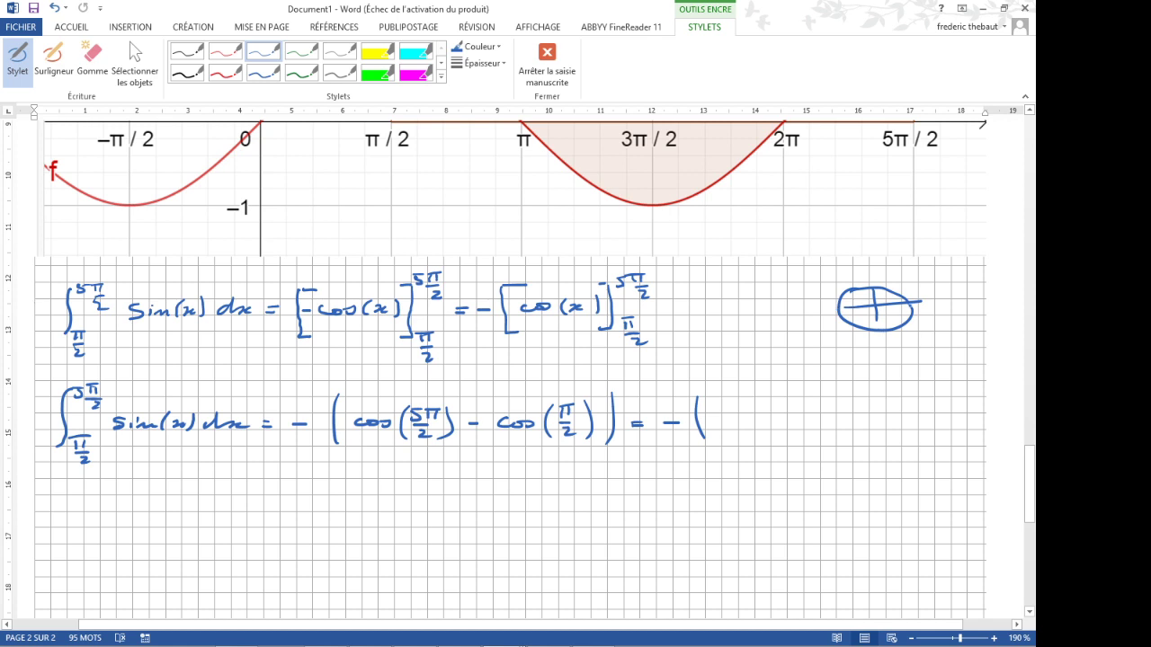
left_click_drag(870, 273, 912, 287)
left_click_drag(720, 416, 761, 414)
left_click_drag(778, 412, 796, 434)
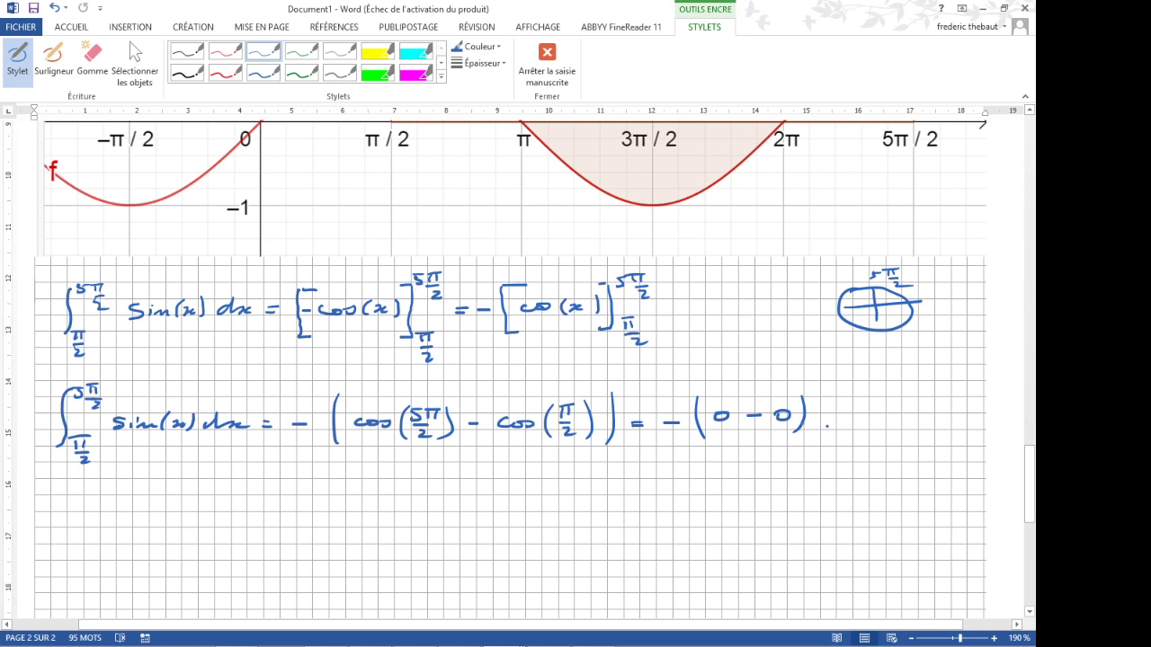
left_click_drag(824, 416, 847, 413)
left_click_drag(823, 423, 864, 411)
- Switch to the document "Exercices d'application avec corrigé.docx" and read the statement of Exercice 10
mouse_move(7, 641)
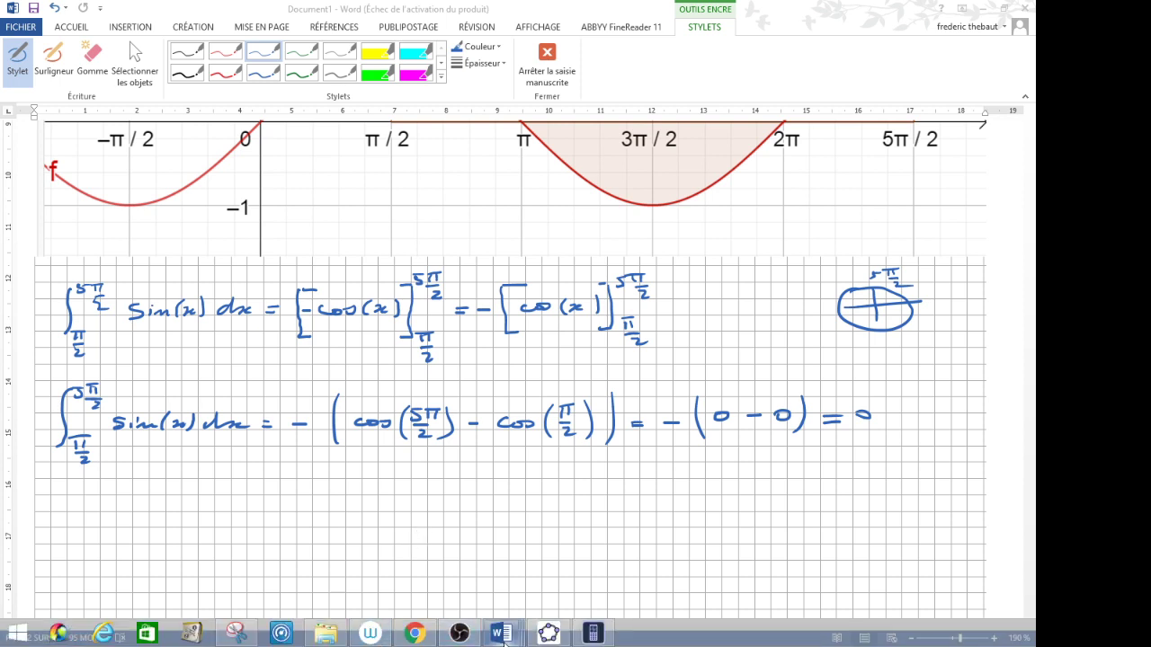
mouse_move(504, 643)
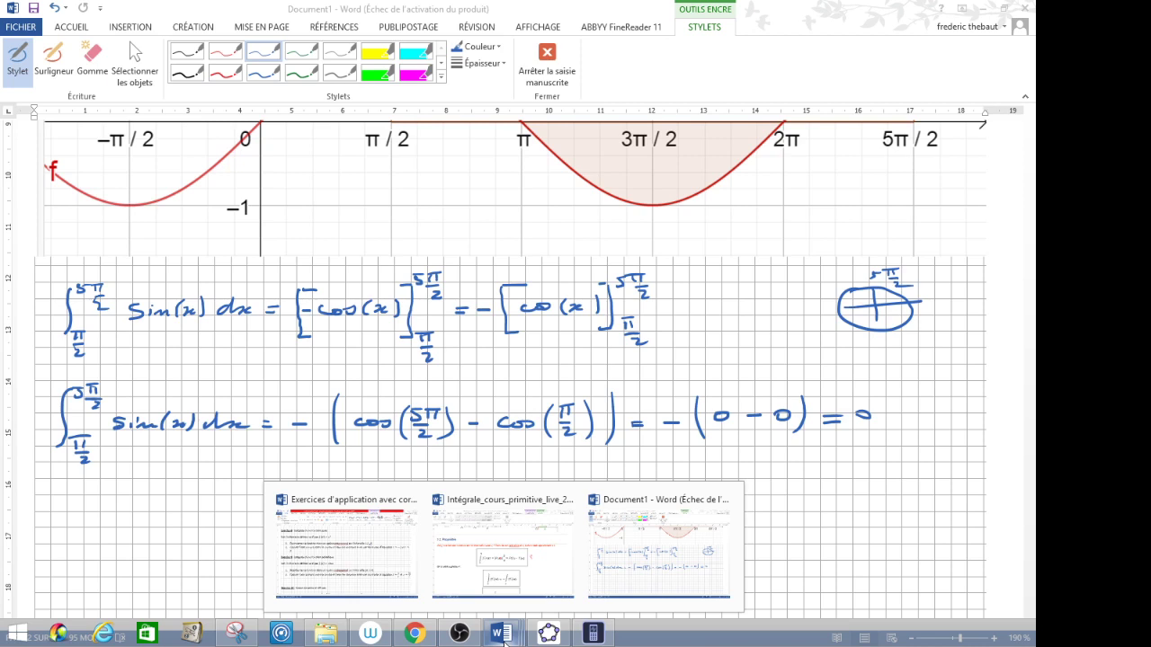
left_click(346, 549)
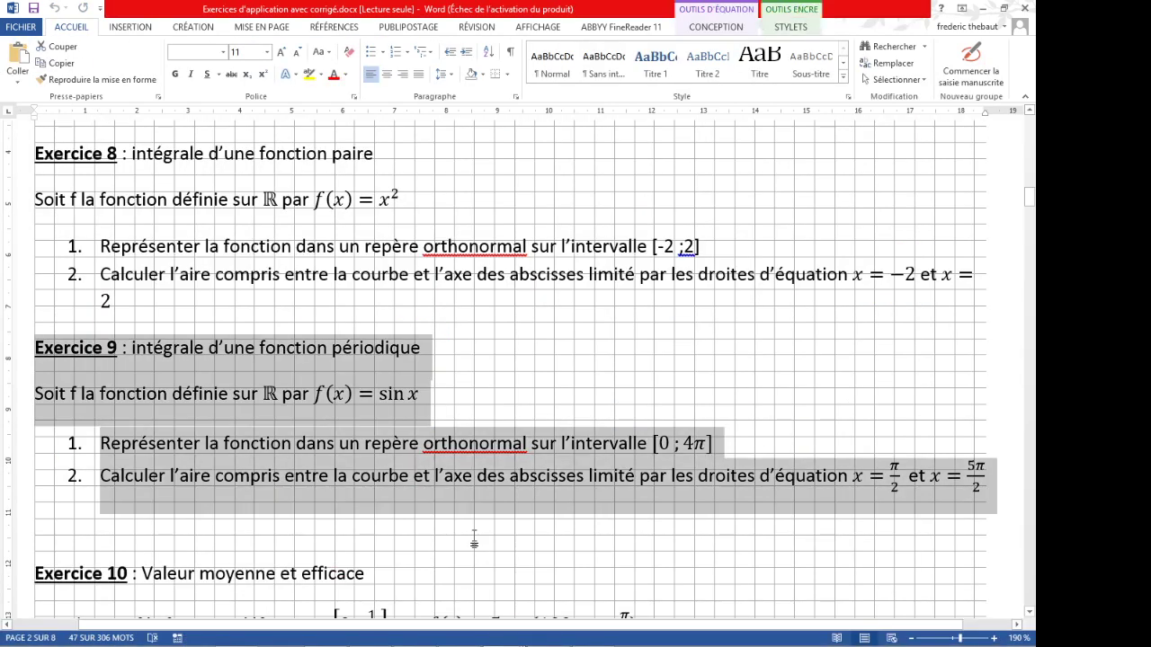
scroll(474, 539, "down", 4)
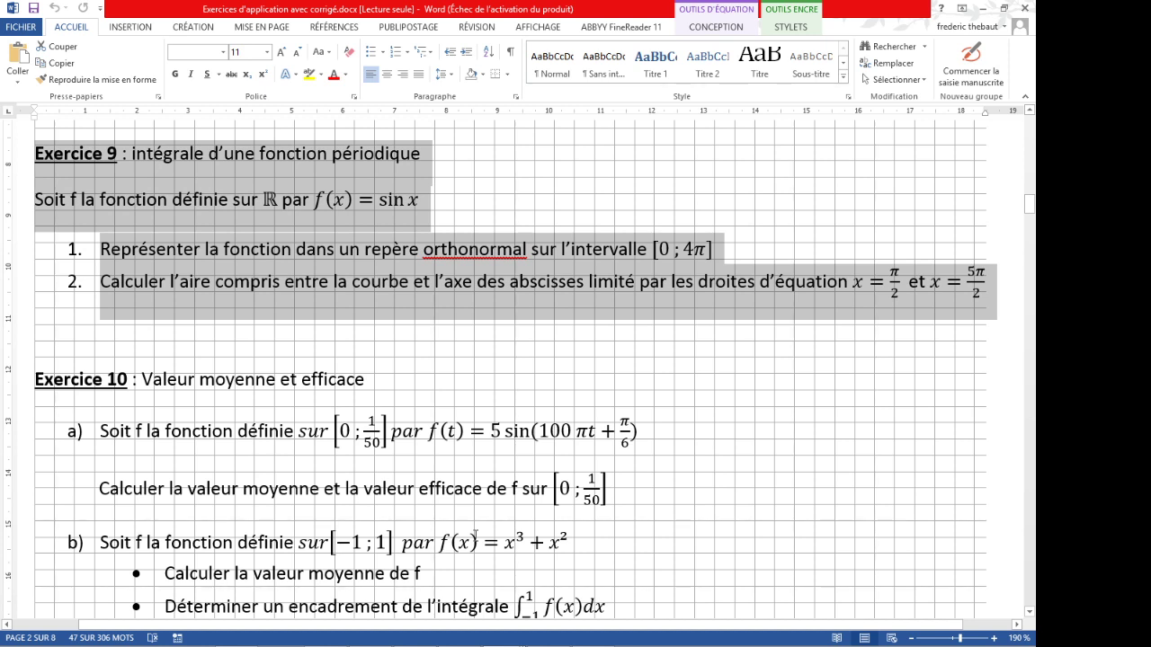
scroll(474, 537, "down", 3)
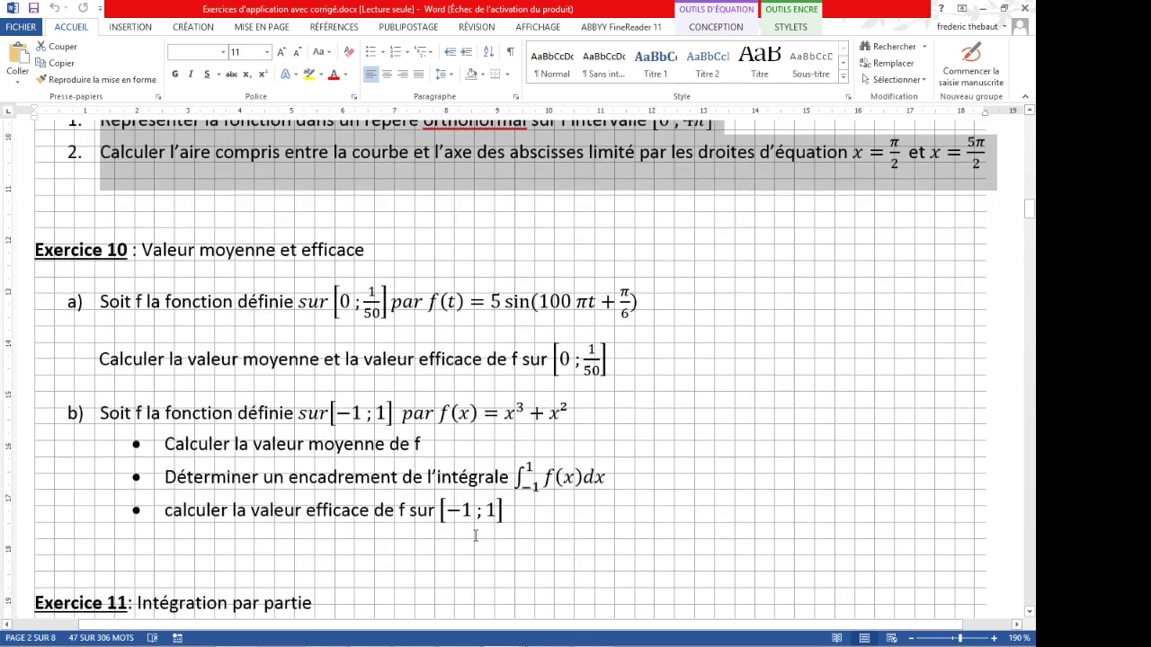
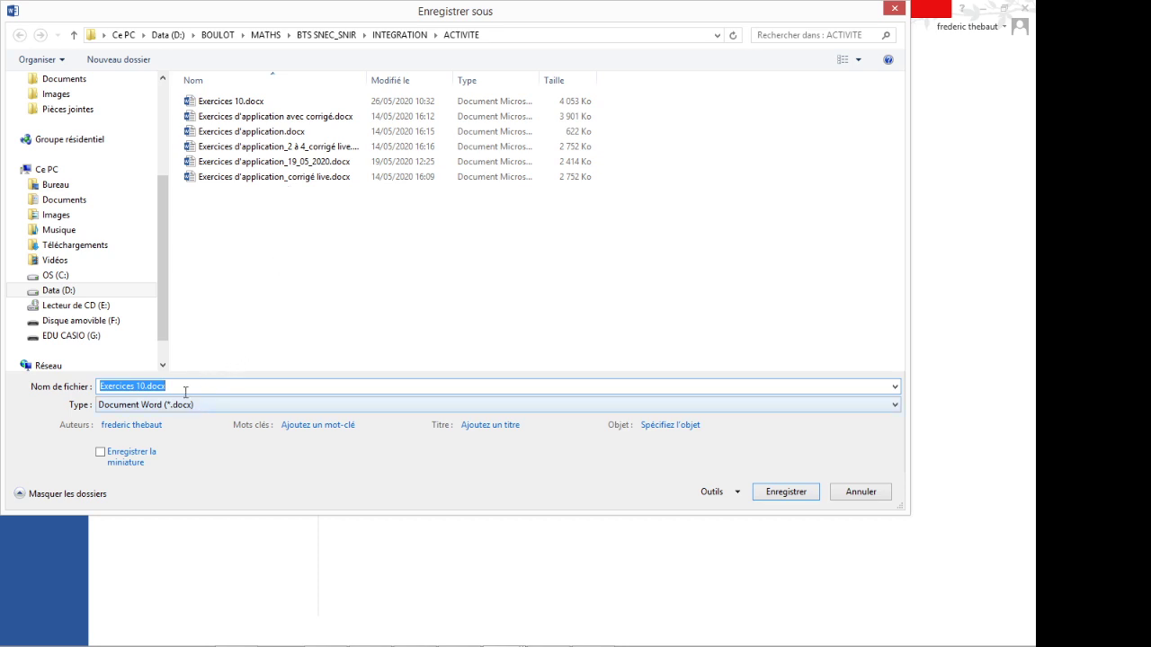
- Cancel saving Exercices 10.docx under another name and return to the document, clearing the selection on Exercice 9
left_click(850, 495)
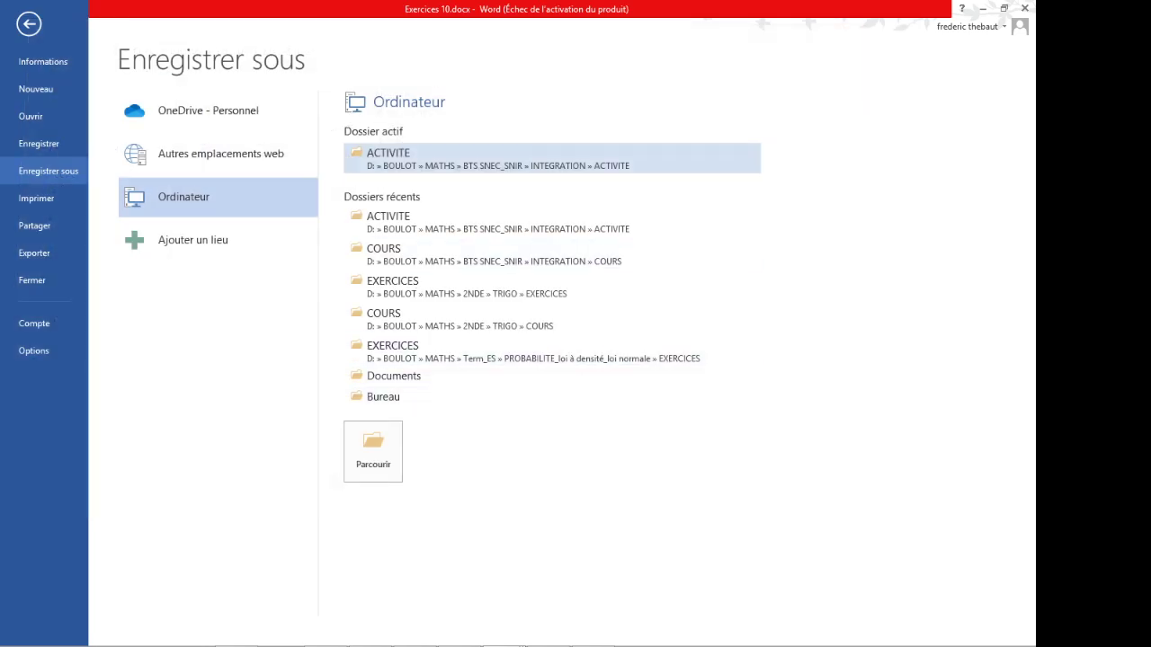
left_click(28, 24)
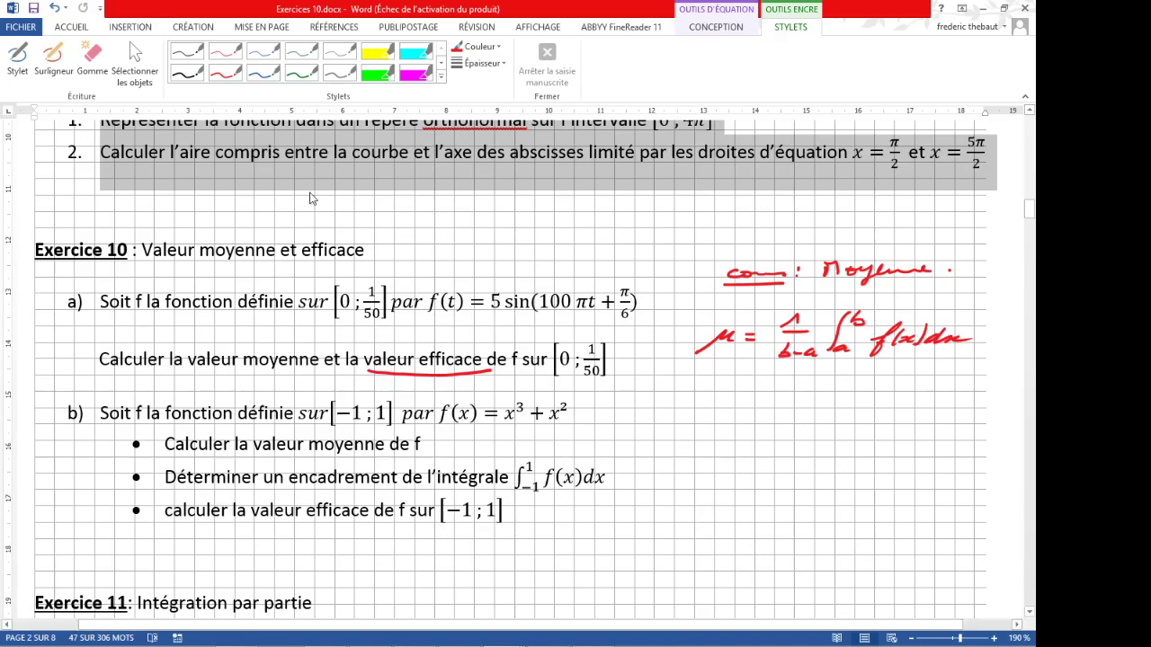
left_click(288, 217)
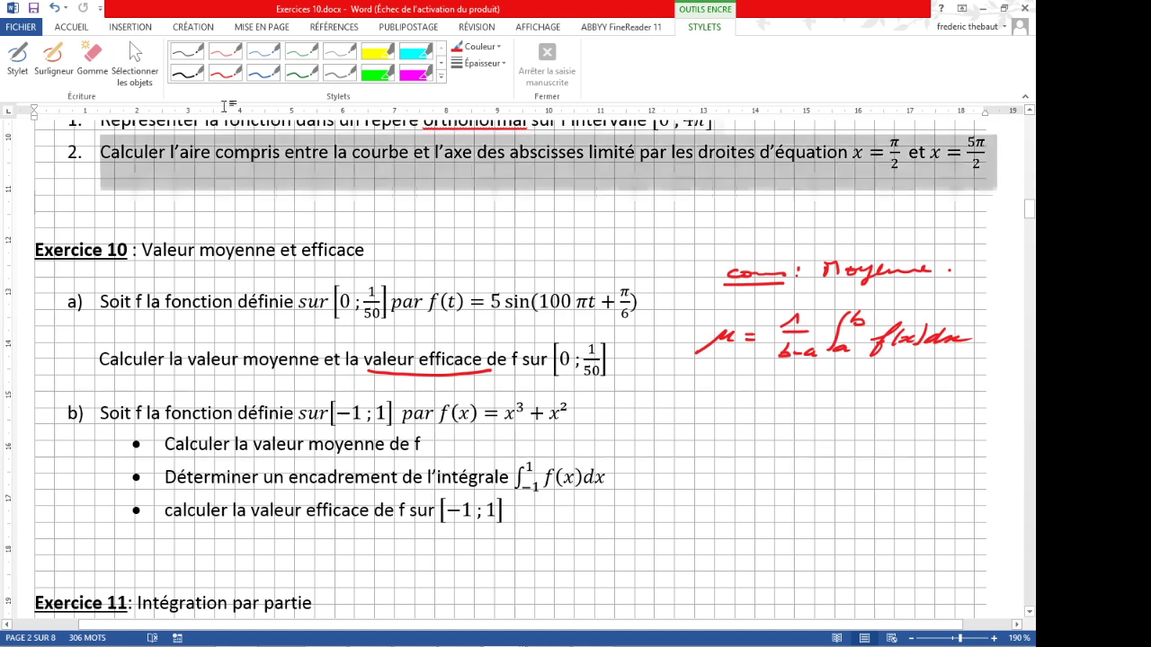
- Go back to the beginning of Exercices 10.docx
scroll(288, 216, "up", 10)
key("Page_Up")
key("Page_Up")
key("Page_Up")
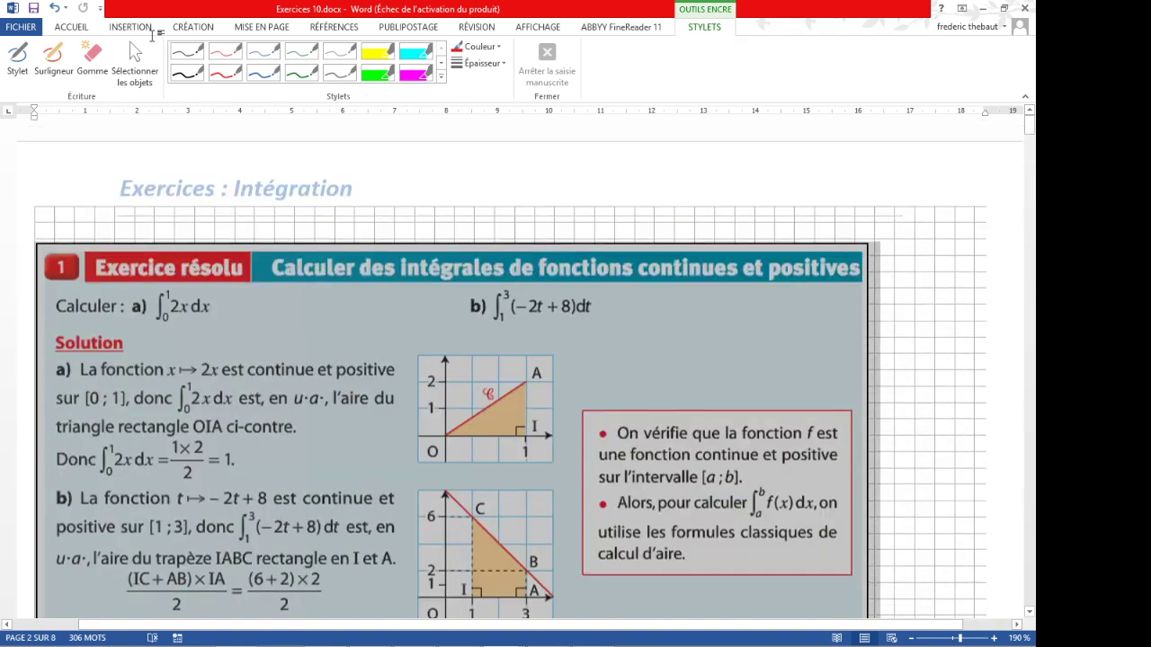
key("Page_Up")
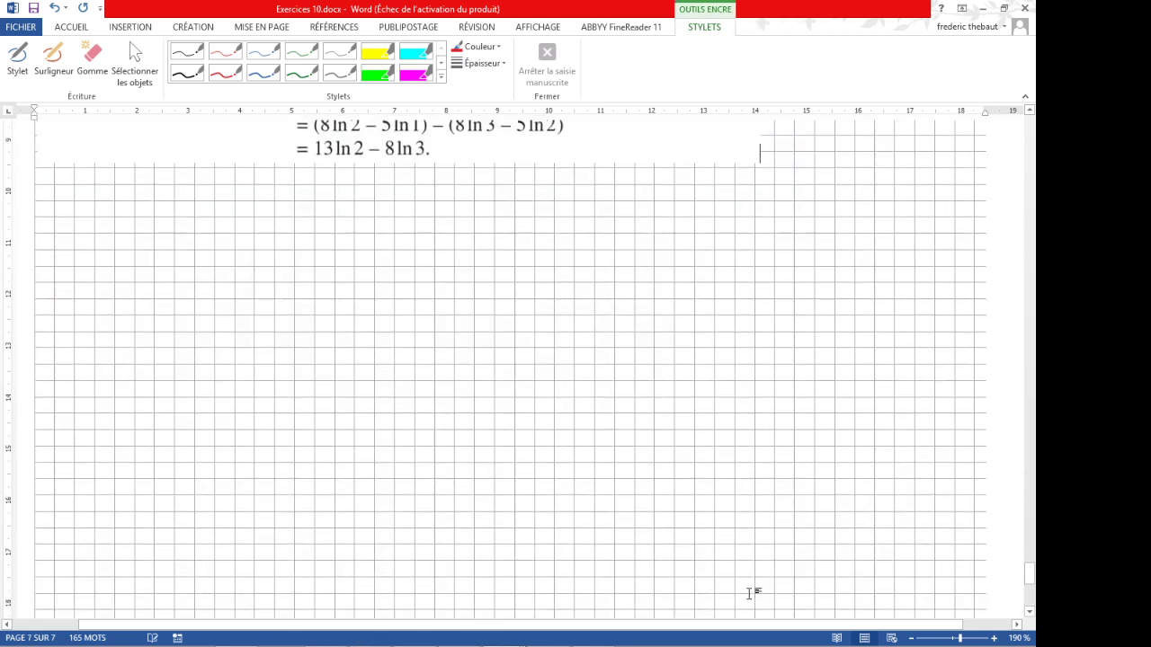
- Delete the worked-solution pictures and the heading of Exercice 12, Intégration de fonctions rationnelles, from the correction part of Exercices 10.docx
left_click(680, 570)
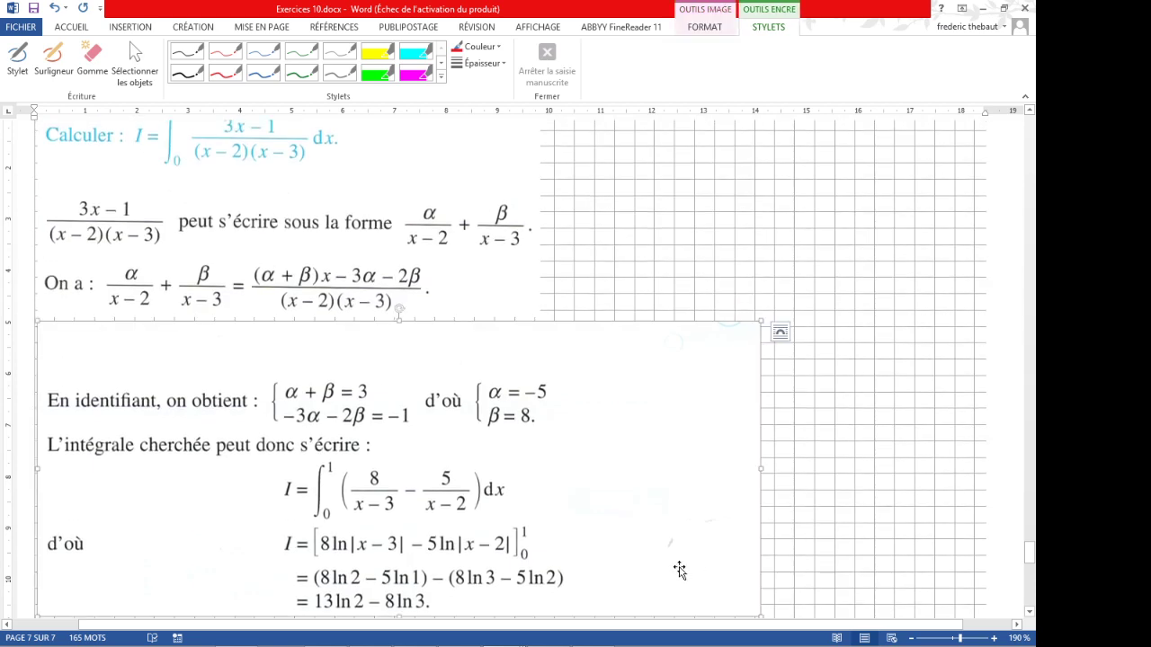
key("Delete")
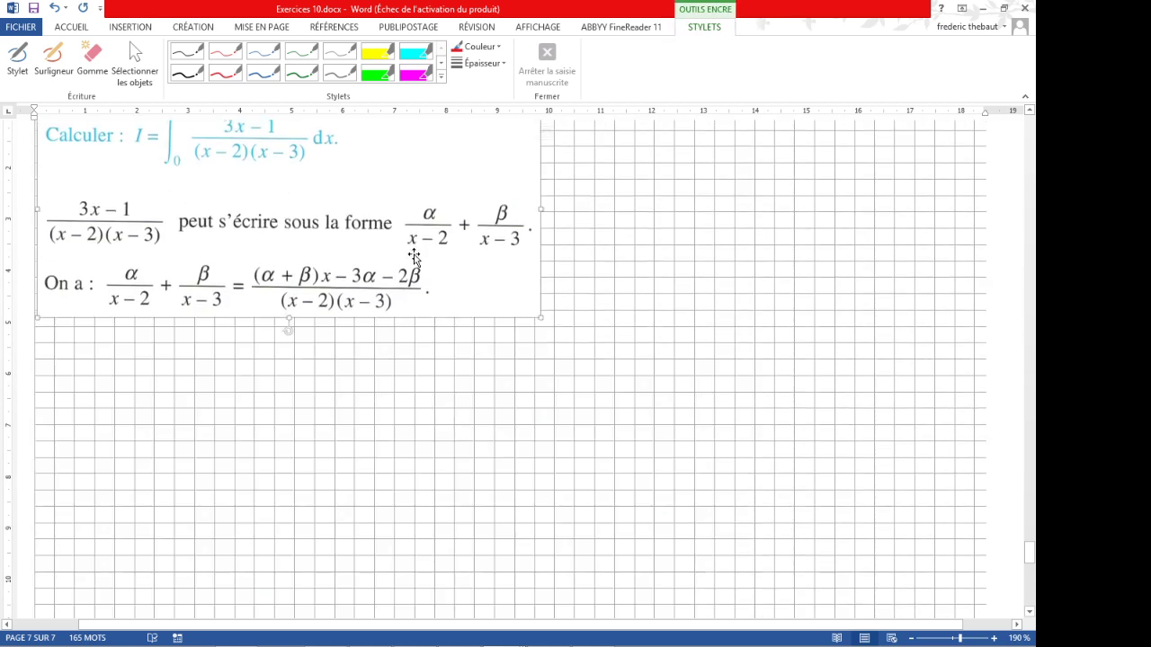
key("Delete")
scroll(459, 315, "up", 5)
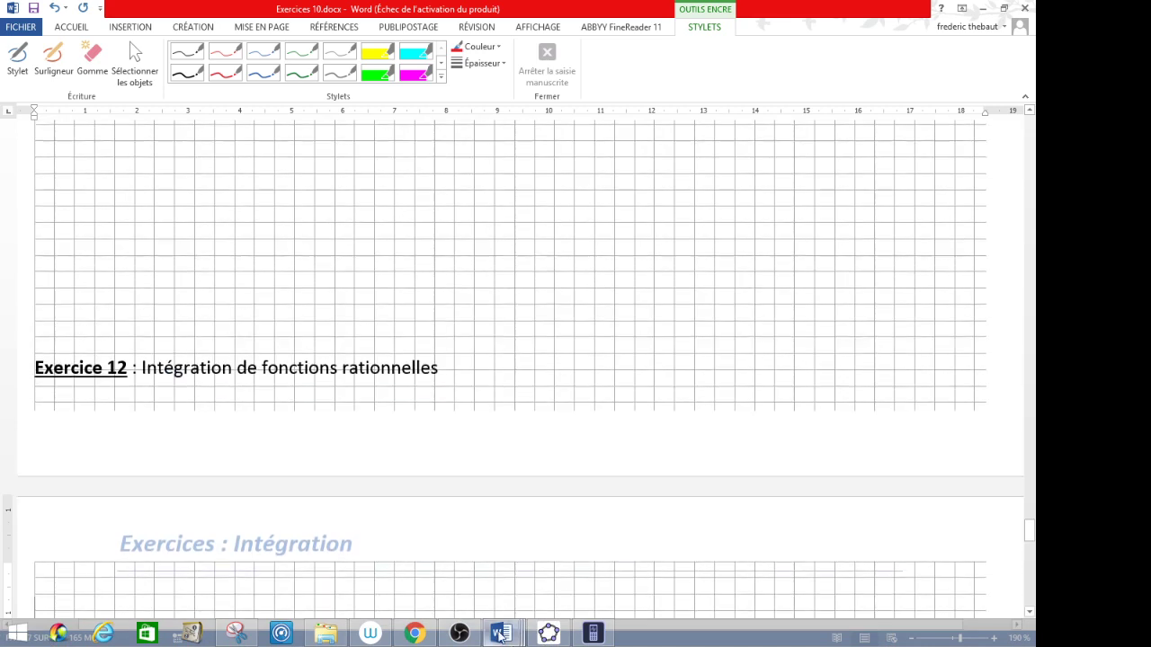
left_click_drag(439, 368, 36, 371)
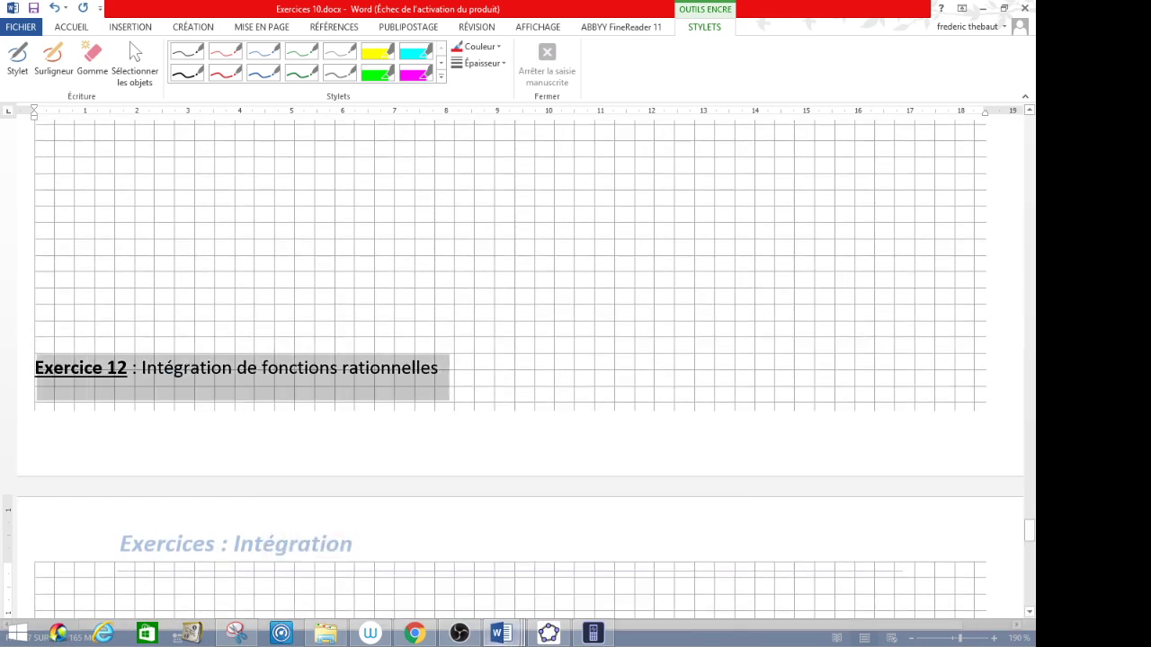
scroll(64, 435, "down", 7)
- Delete parts d and c of the Exercice 11 correction, removing the integrals L and K with their solution pictures
key("ctrl+z")
key("ctrl+z")
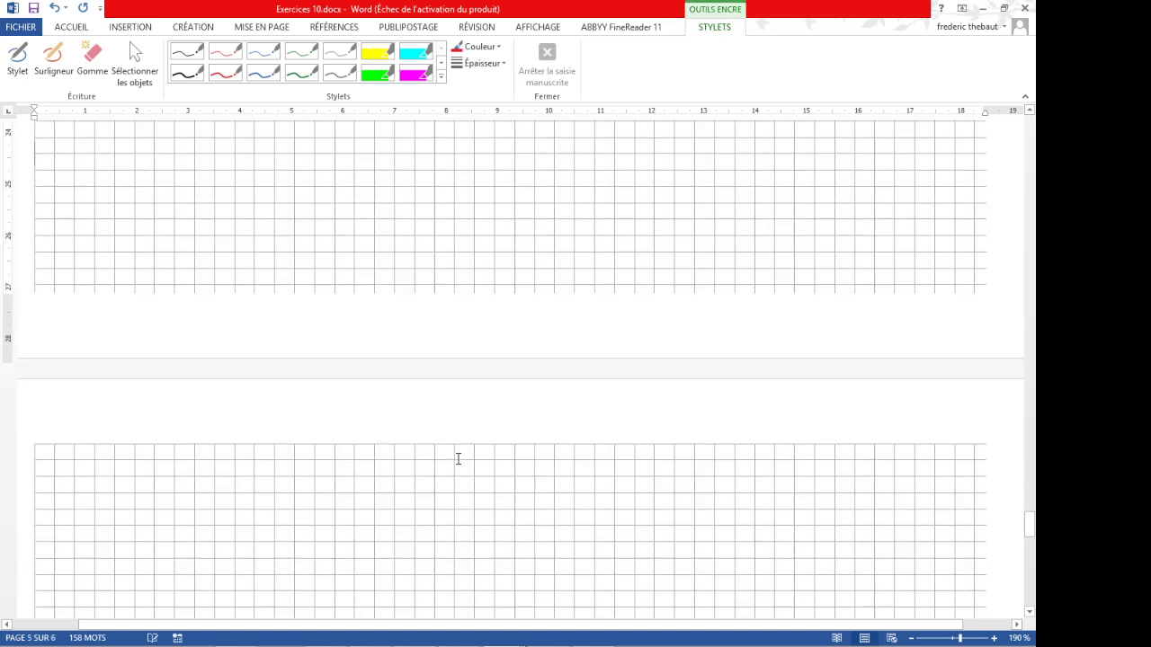
key("ctrl+z")
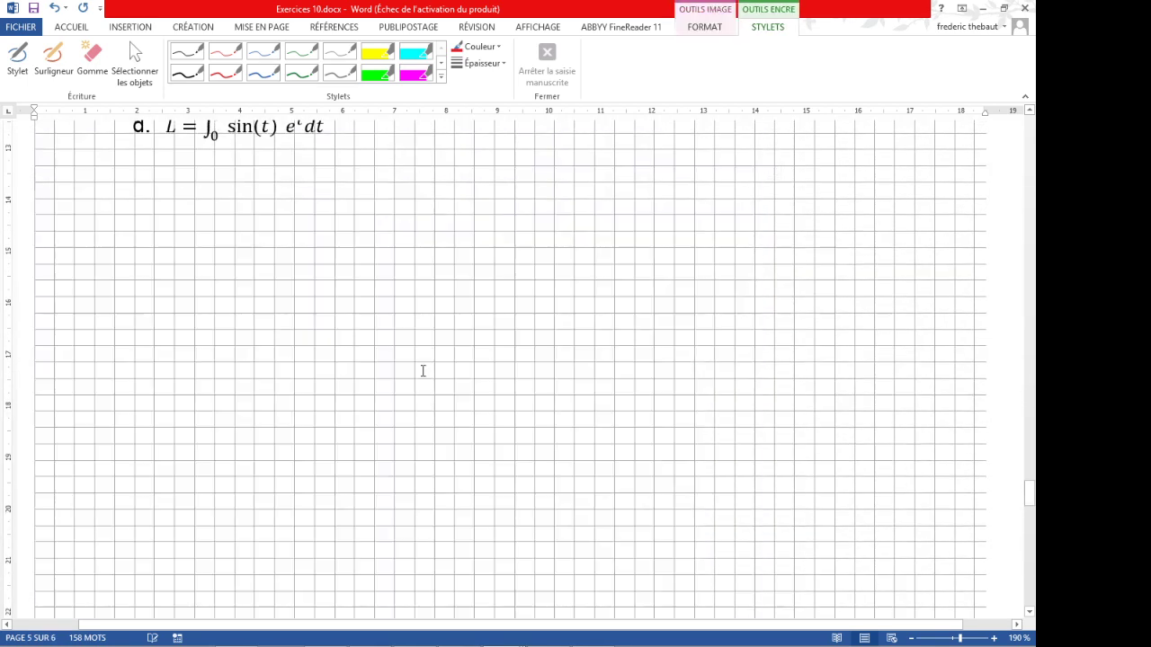
key("ctrl+z")
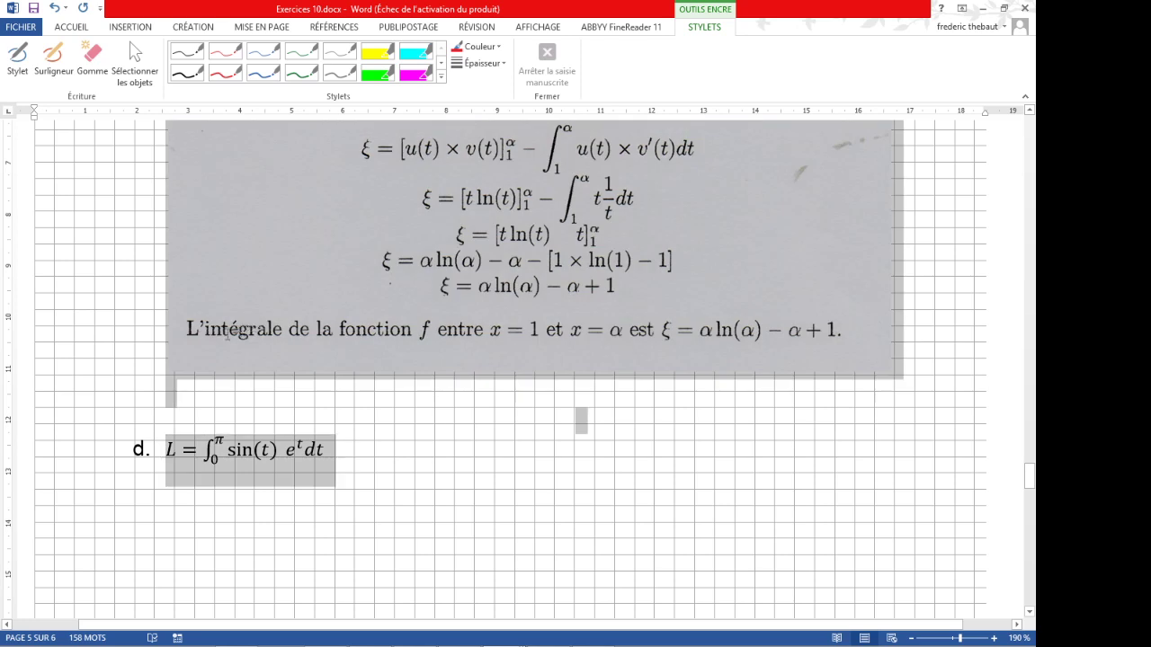
key("ctrl+z")
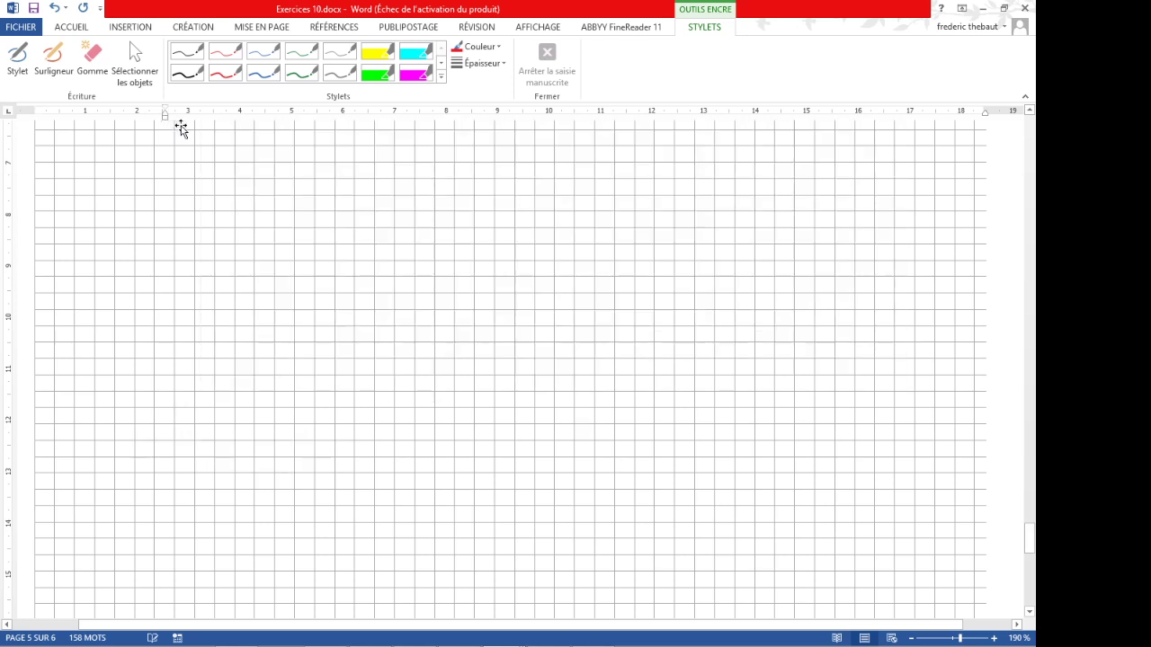
key("ctrl+z")
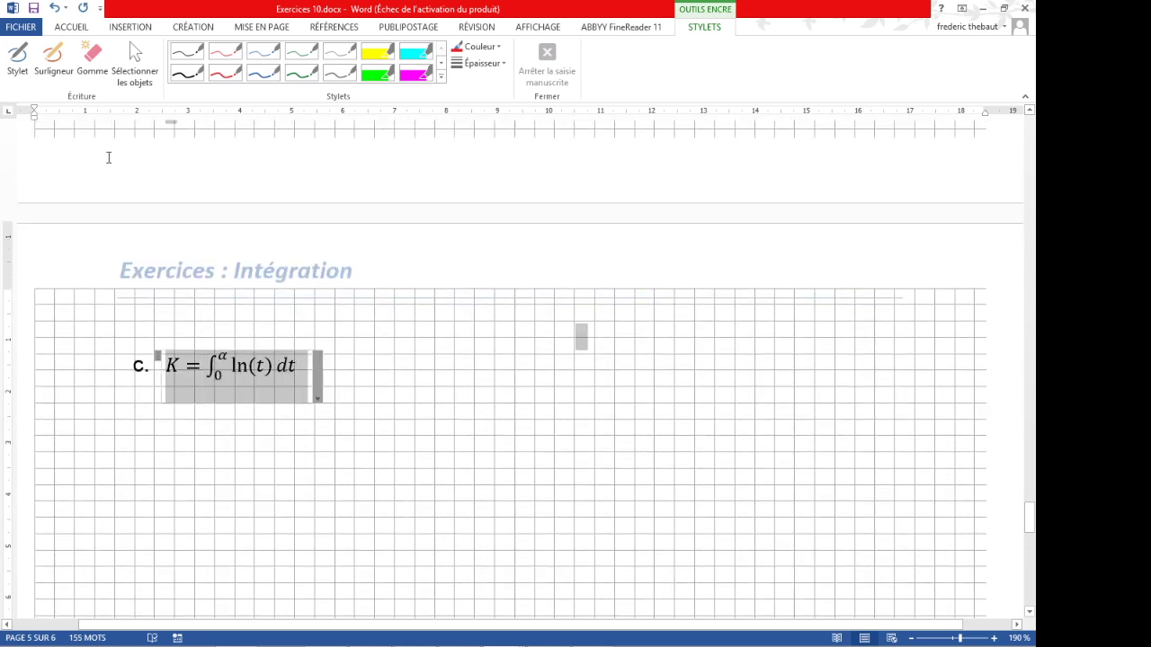
key("ctrl+z")
key("ctrl+z")
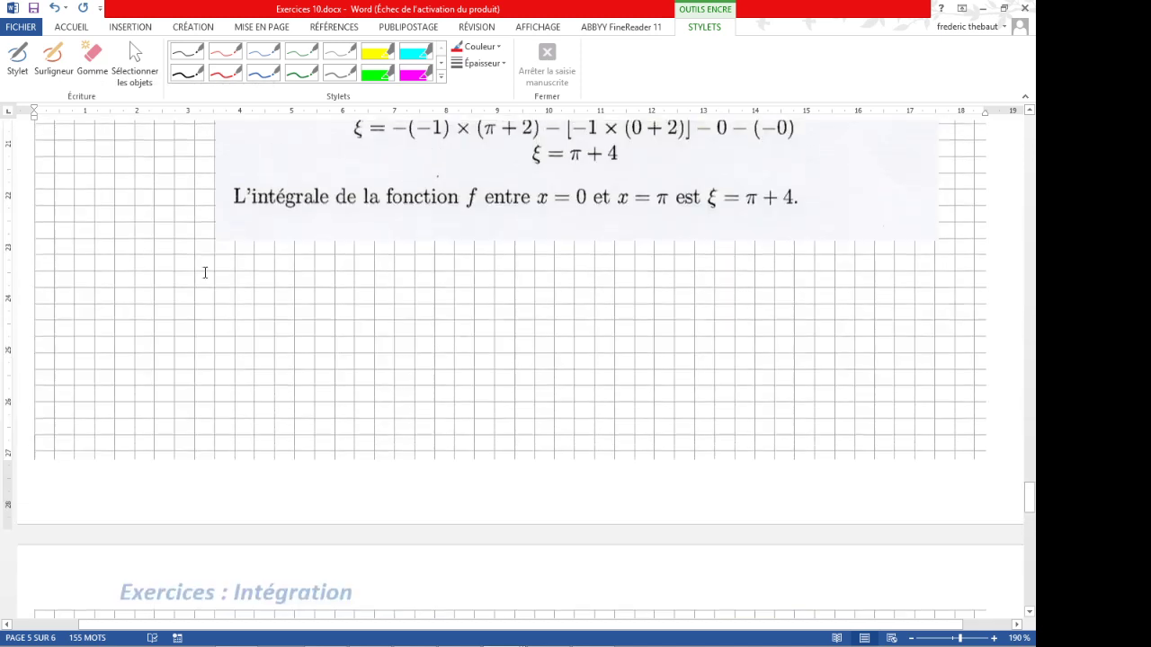
- Delete parts b and a of the Exercice 11 correction together with their solution pictures and the "Intégration par partie" heading
key("ctrl+z")
key("ctrl+z")
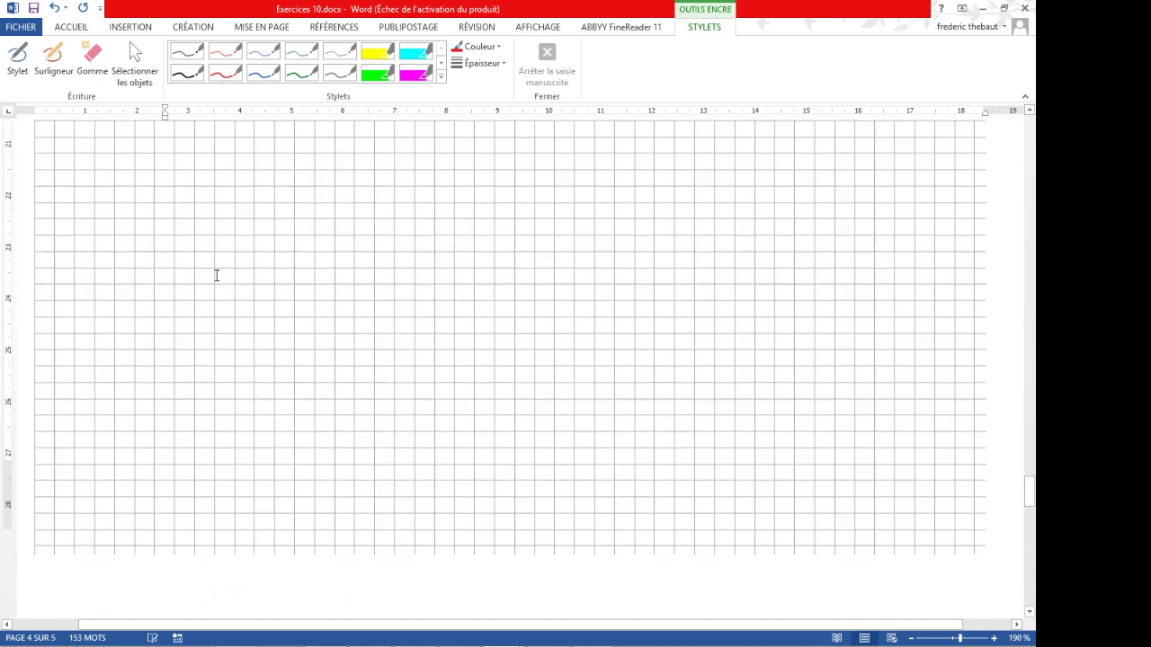
key("ctrl+z")
key("ctrl+z")
key("ctrl+z")
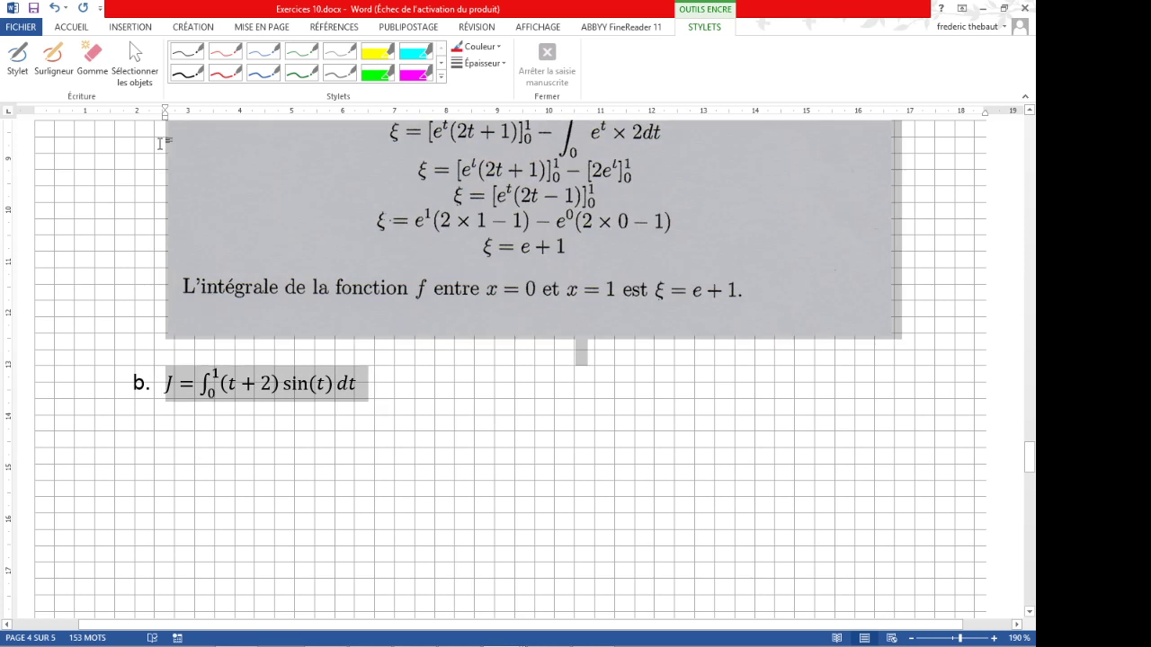
left_click_drag(372, 468, 124, 136)
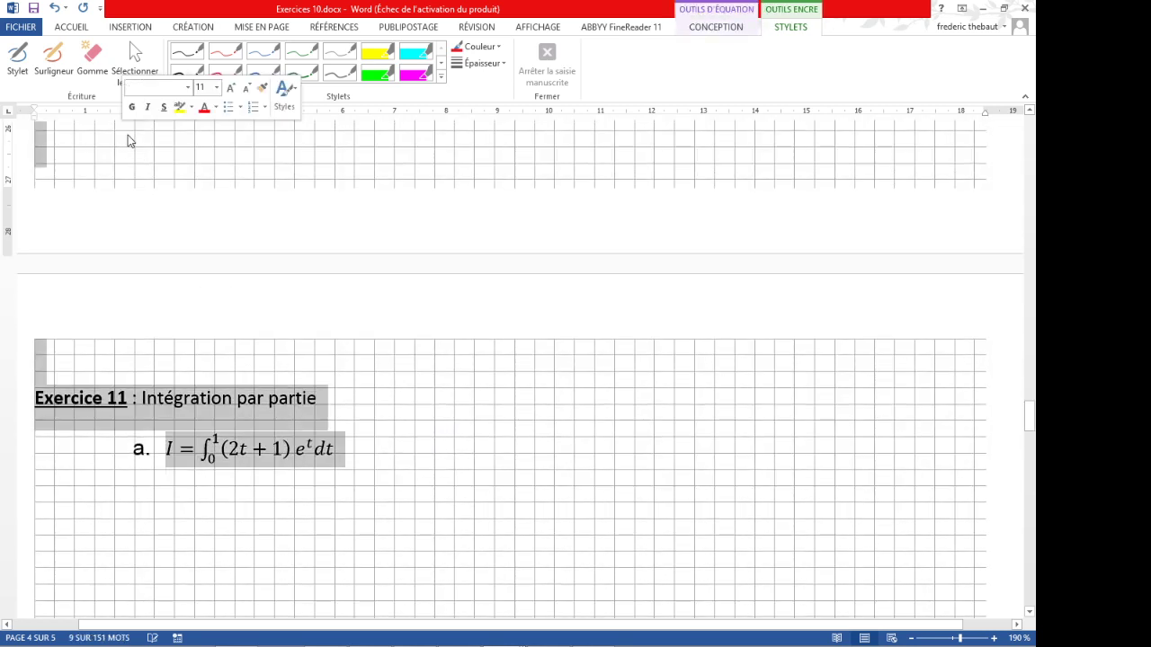
key("Delete")
- Delete the Exercice 10 correction and its heading "Valeur moyenne et efficace" from the correction part
scroll(257, 295, "up", 10)
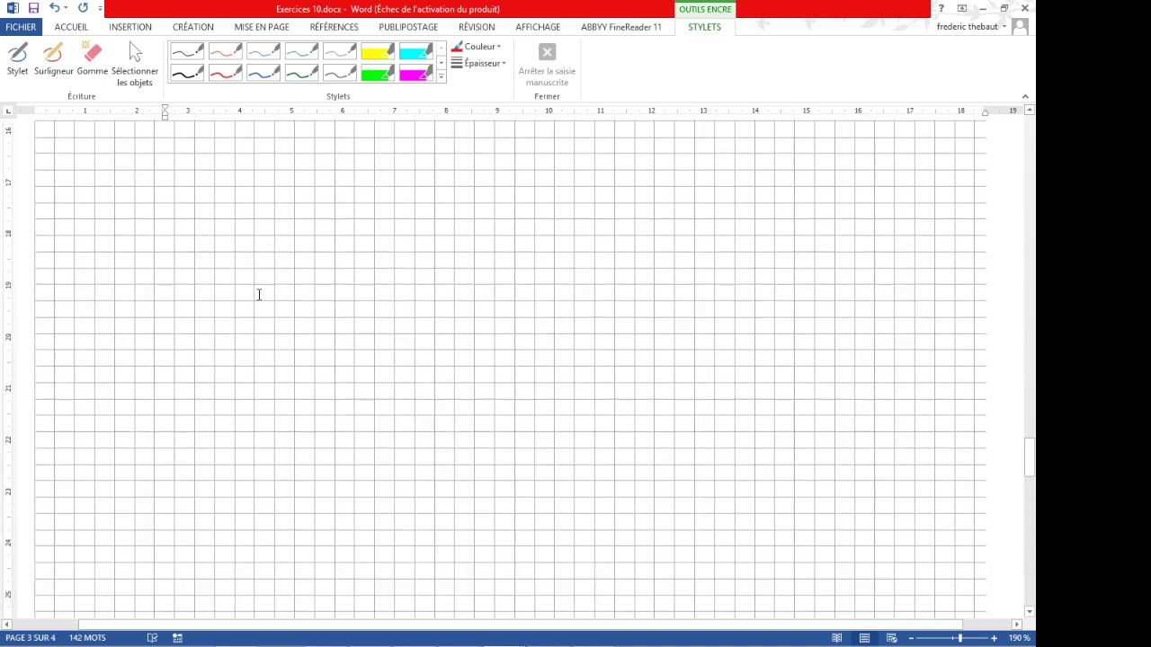
left_click(341, 370)
key("Delete")
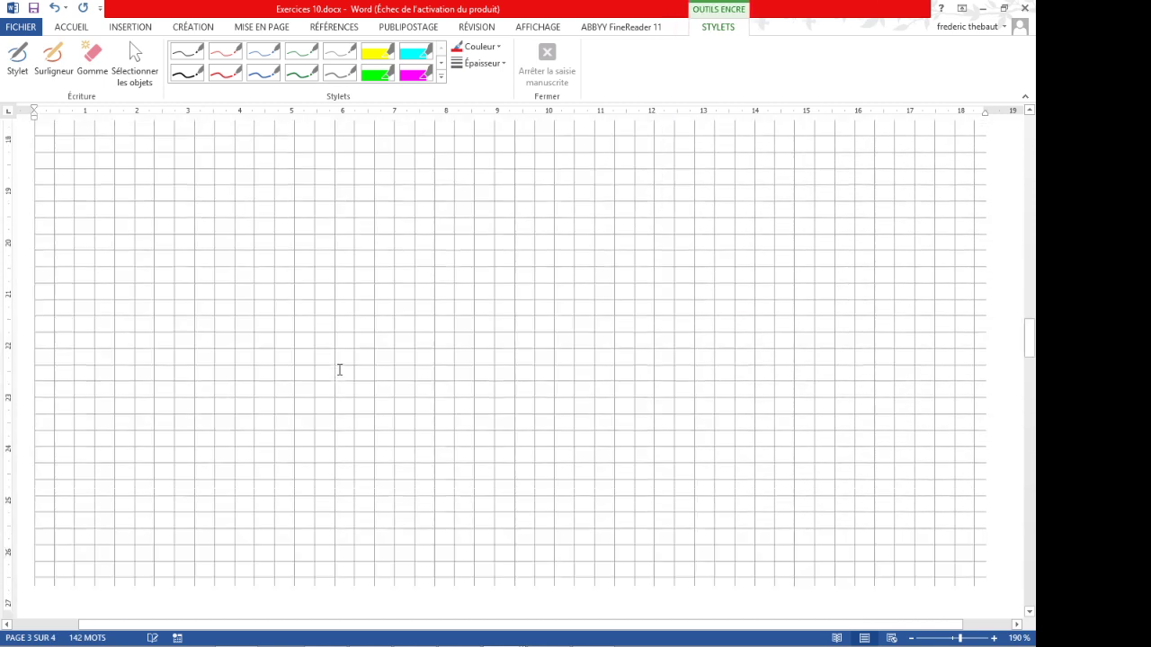
left_click_drag(423, 398, 99, 307)
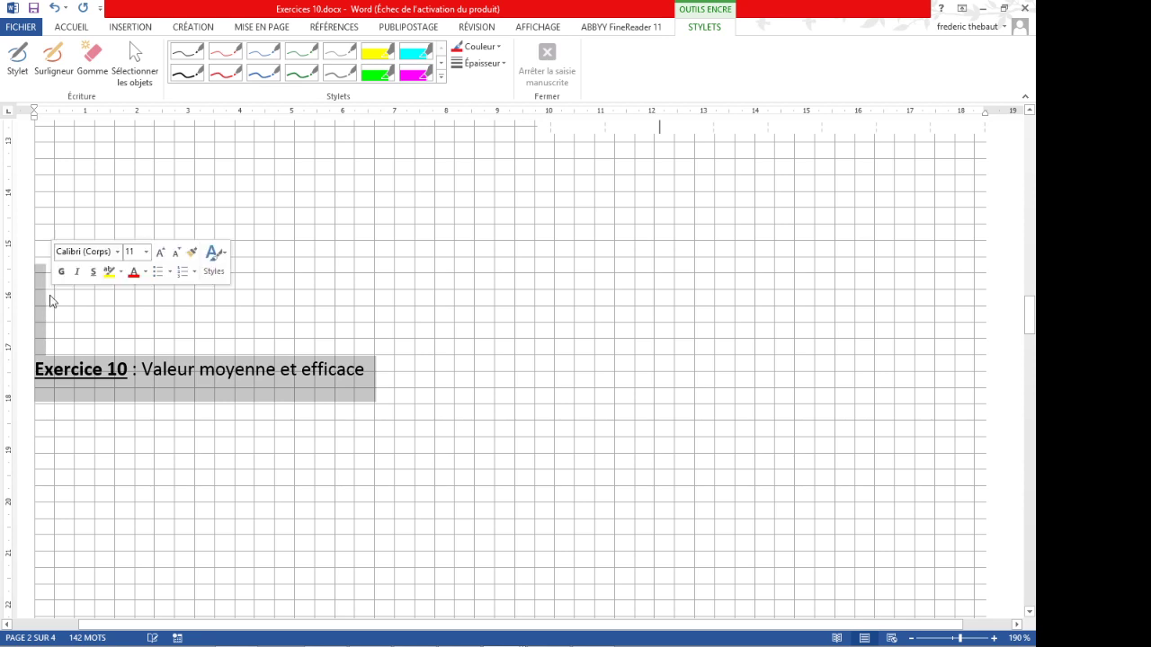
key("Delete")
- Delete the whole Exercice 9 correction on the integral of a periodic function, including its remark
scroll(194, 334, "up", 8)
scroll(193, 333, "up", 1)
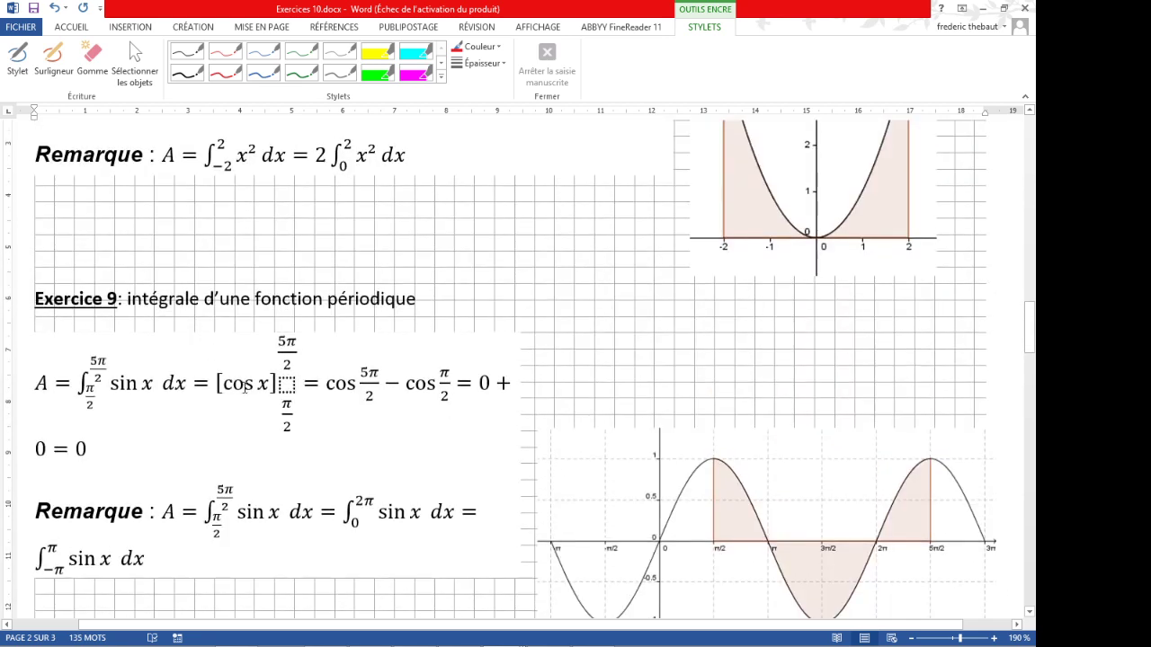
left_click(460, 504)
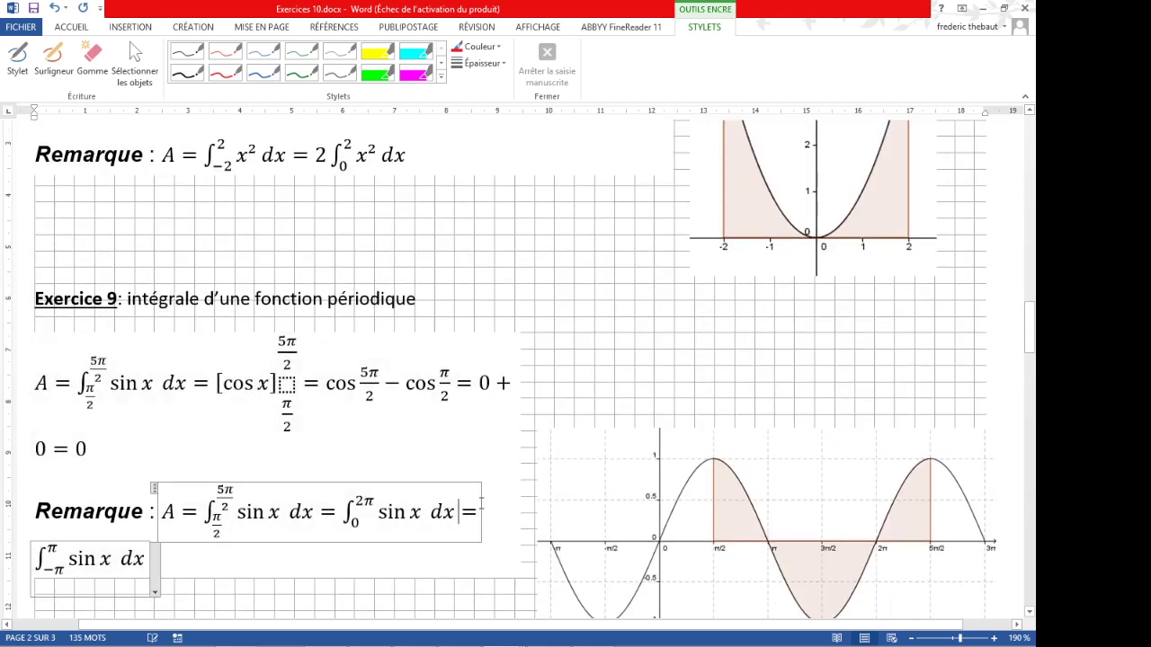
key("Delete")
key("BackSpace")
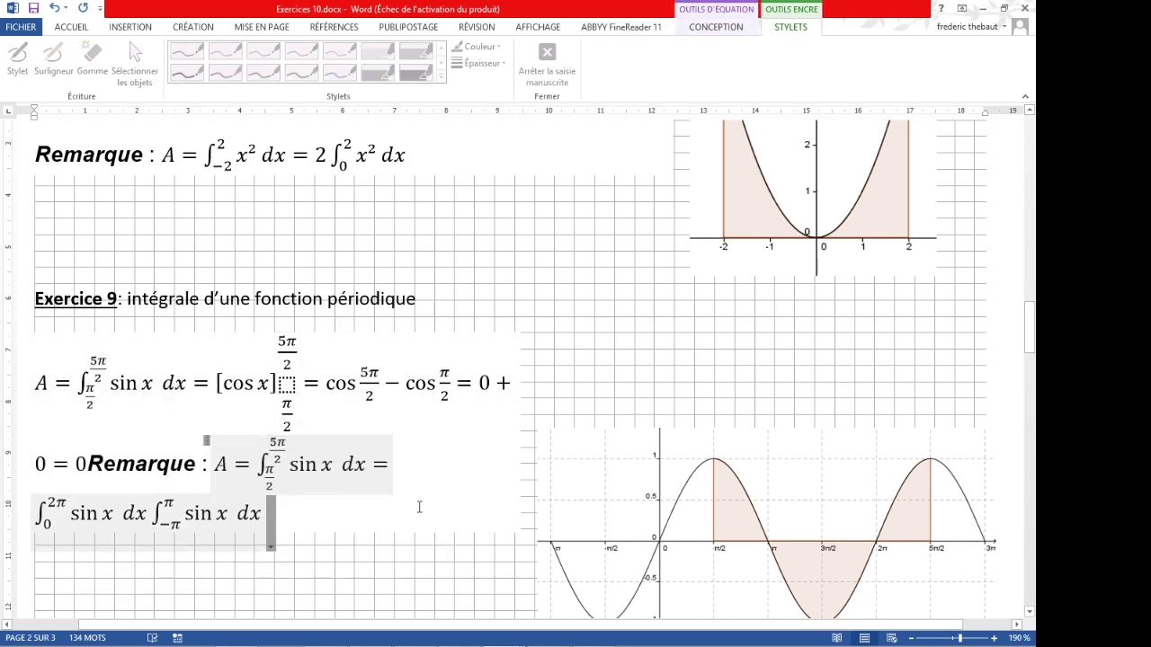
left_click_drag(420, 508, 34, 294)
key("Delete")
- Delete the Exercice 8 correction on the integral of an even function, with its remark and parabola graph
scroll(682, 577, "up", 3)
scroll(683, 576, "up", 1)
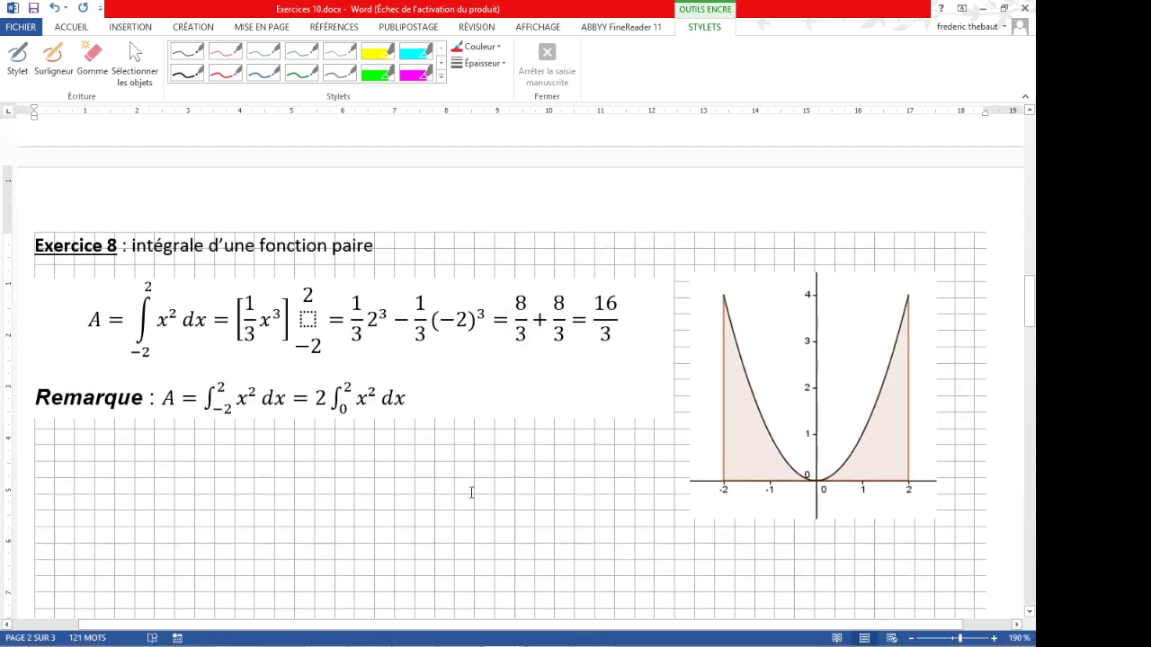
left_click_drag(36, 241, 783, 530)
key("Delete")
scroll(785, 530, "up", 6)
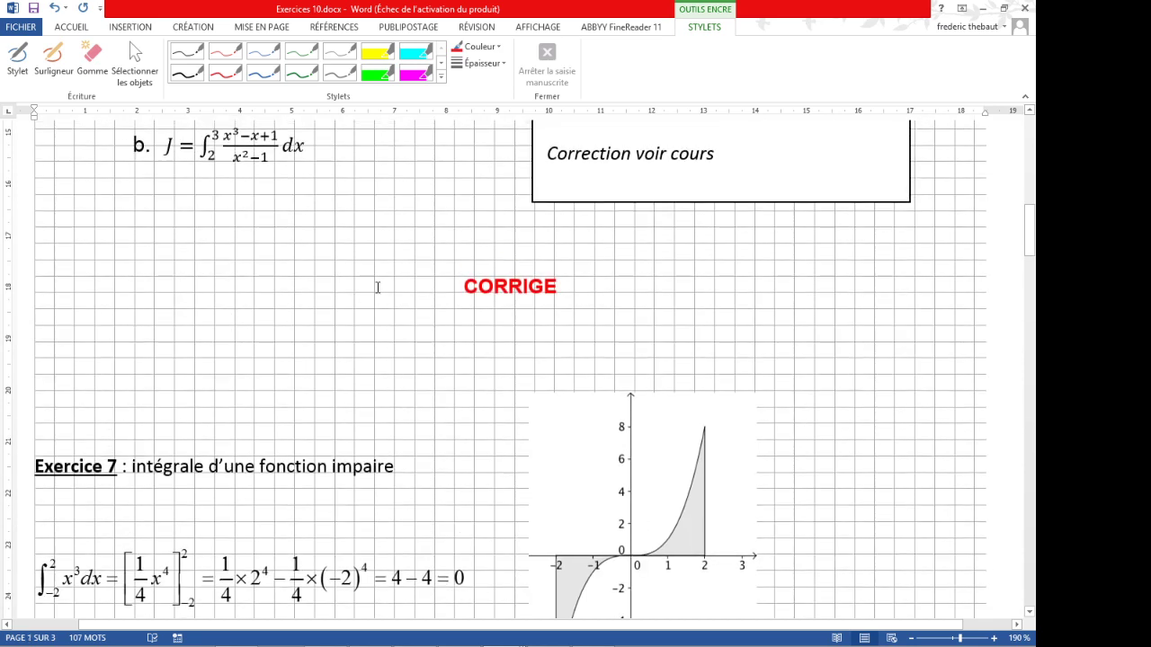
- Delete the CORRIGE title and everything after it, including the Exercice 7 correction
key("ctrl+shift+End")
key("Delete")
scroll(75, 326, "up", 3)
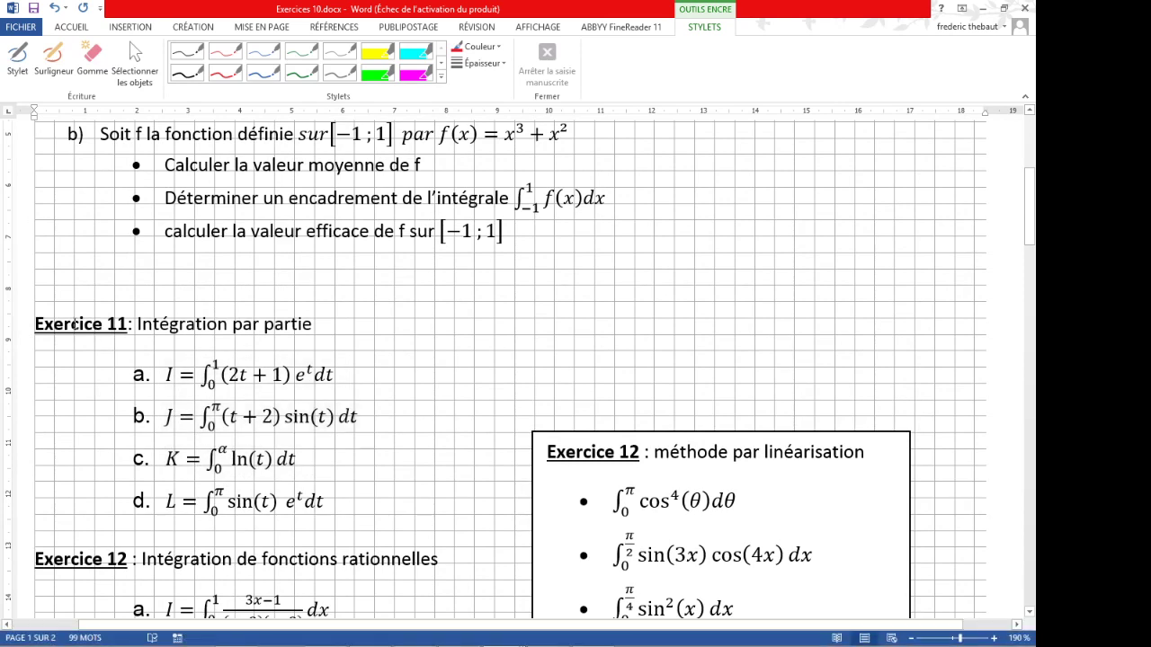
- Delete the statements of Exercices 11 and 12, including the boxed "méthode par linéarisation" exercise, leaving only Exercice 10
left_click_drag(38, 315, 565, 644)
key("Delete")
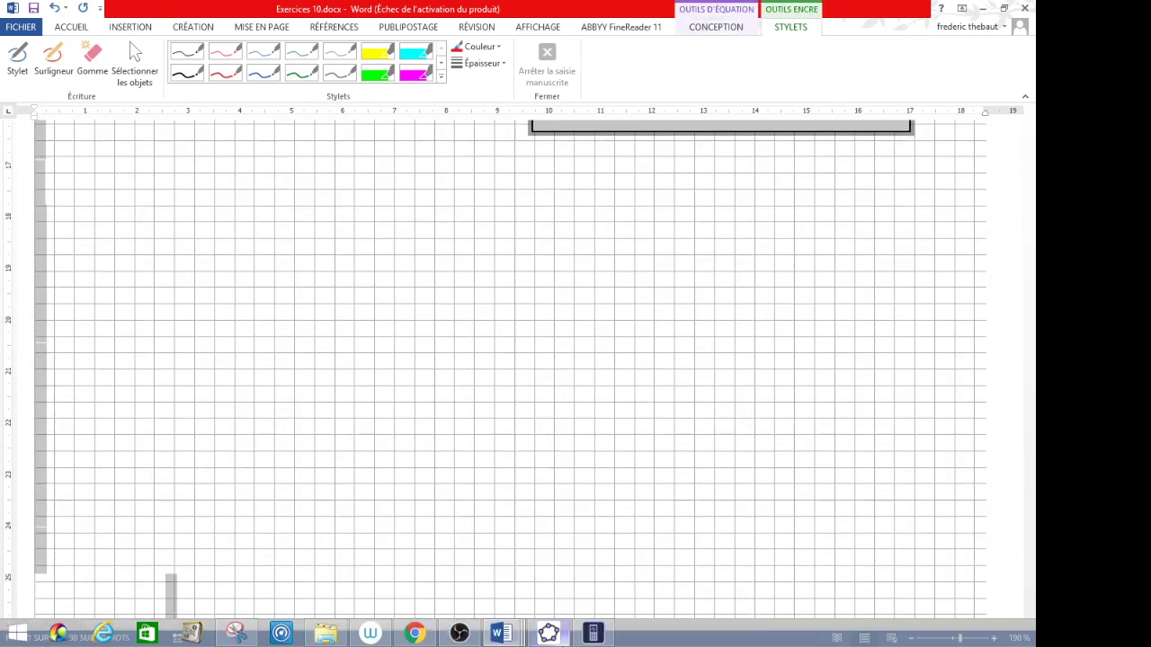
scroll(519, 378, "up", 10)
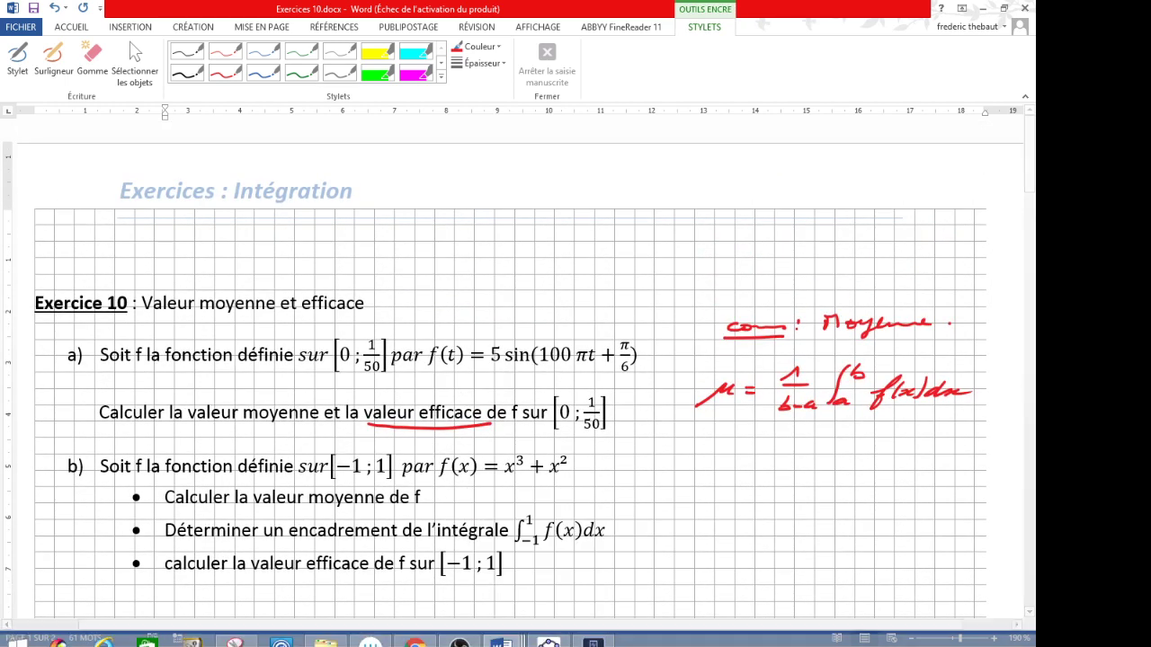
- Save the trimmed Exercices 10.docx under its current name
left_click(22, 26)
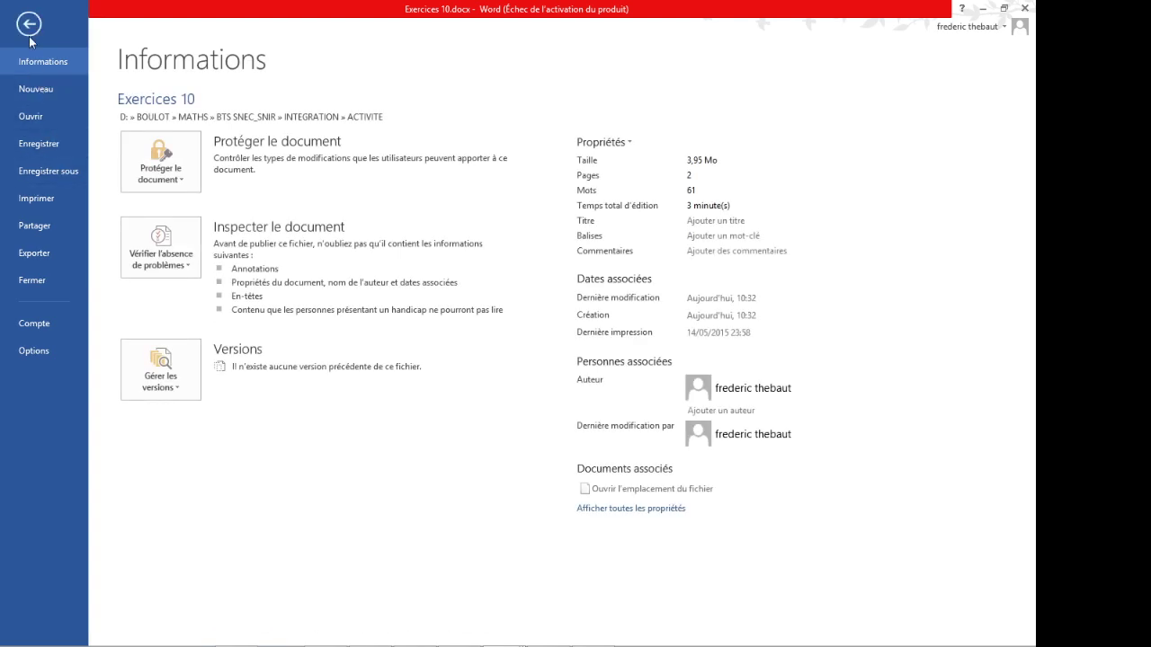
left_click(28, 28)
left_click(22, 26)
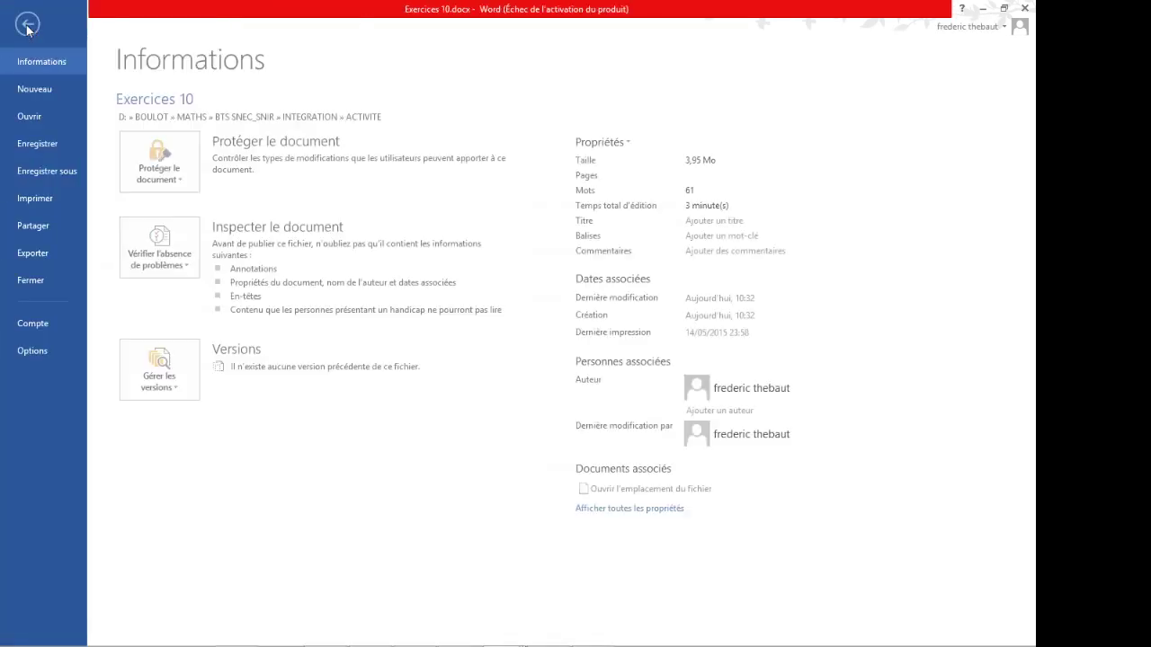
left_click(50, 141)
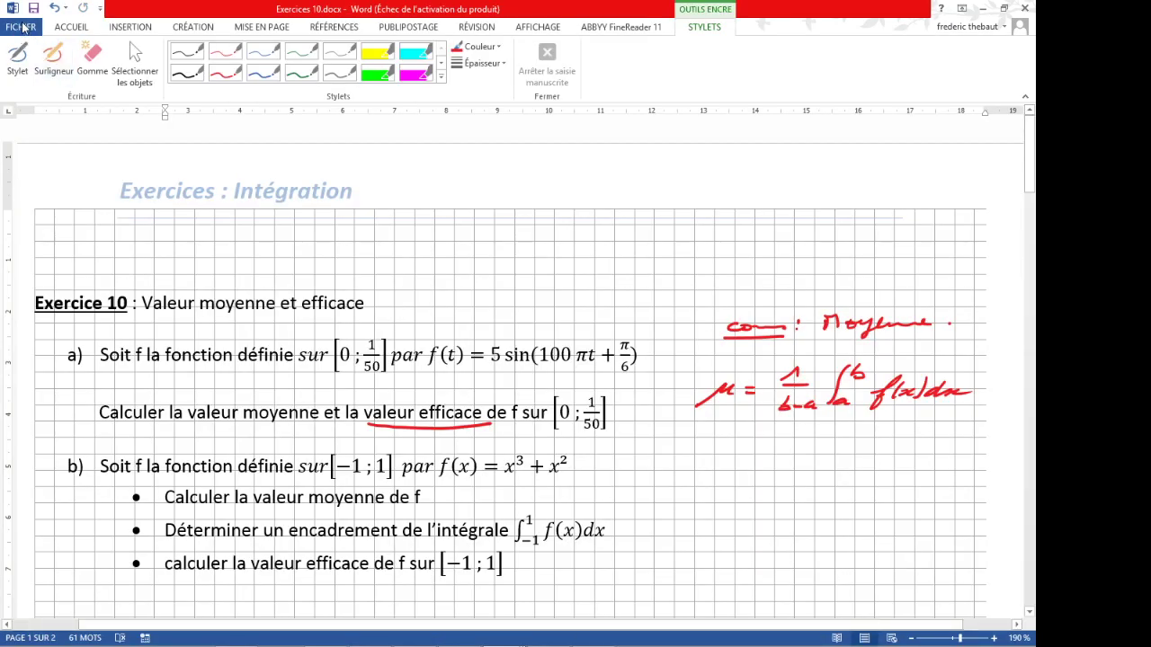
- Save a PDF copy of the document as Exercices 10.pdf in the ACTIVITE folder
left_click(24, 28)
left_click(54, 171)
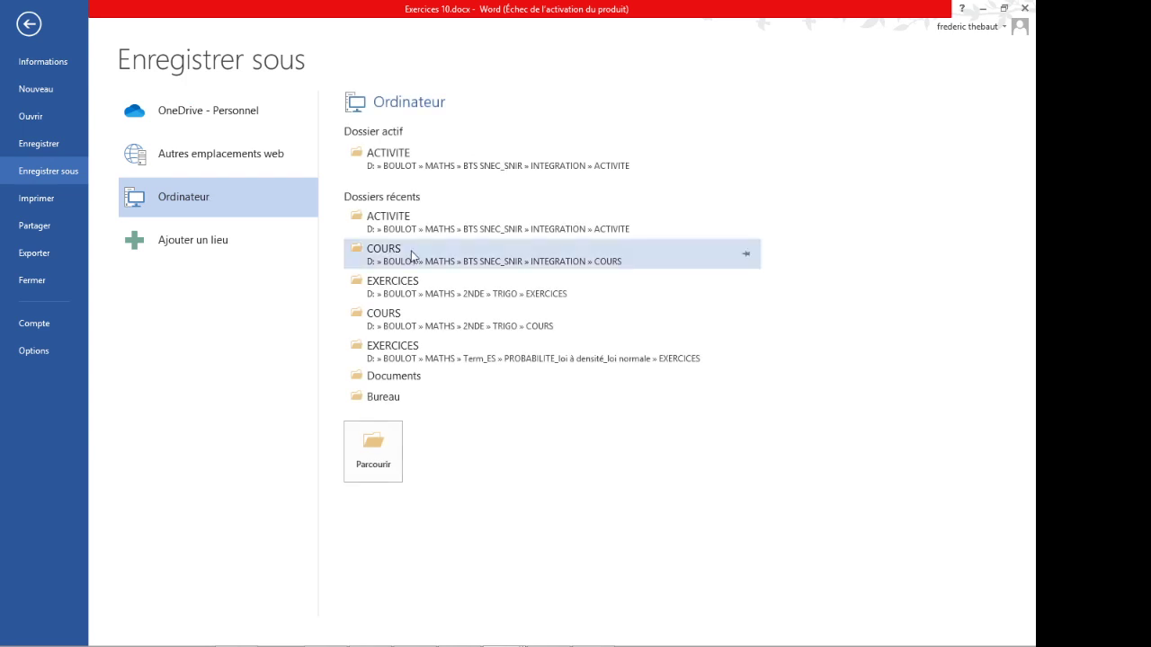
left_click(407, 160)
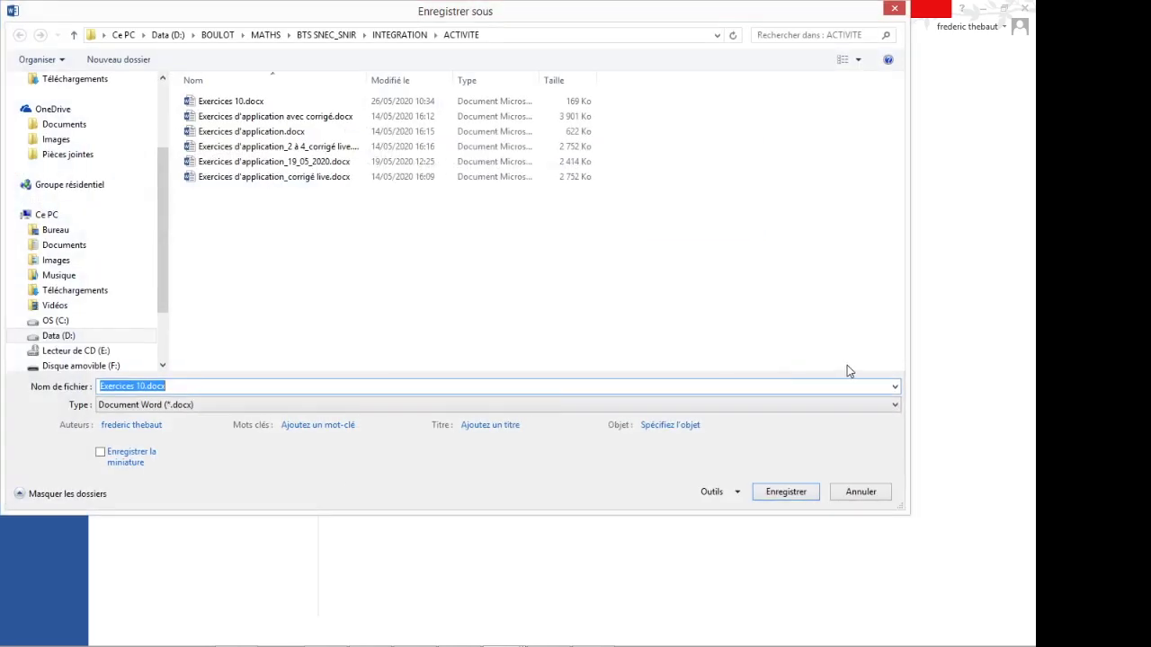
left_click(895, 405)
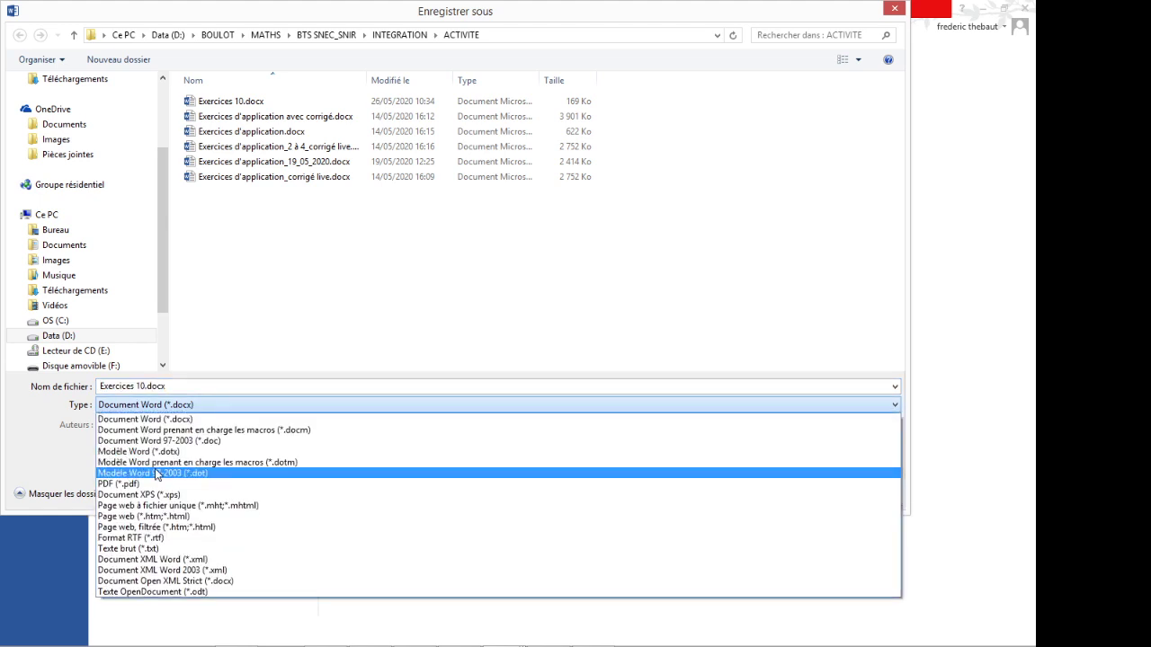
left_click(142, 485)
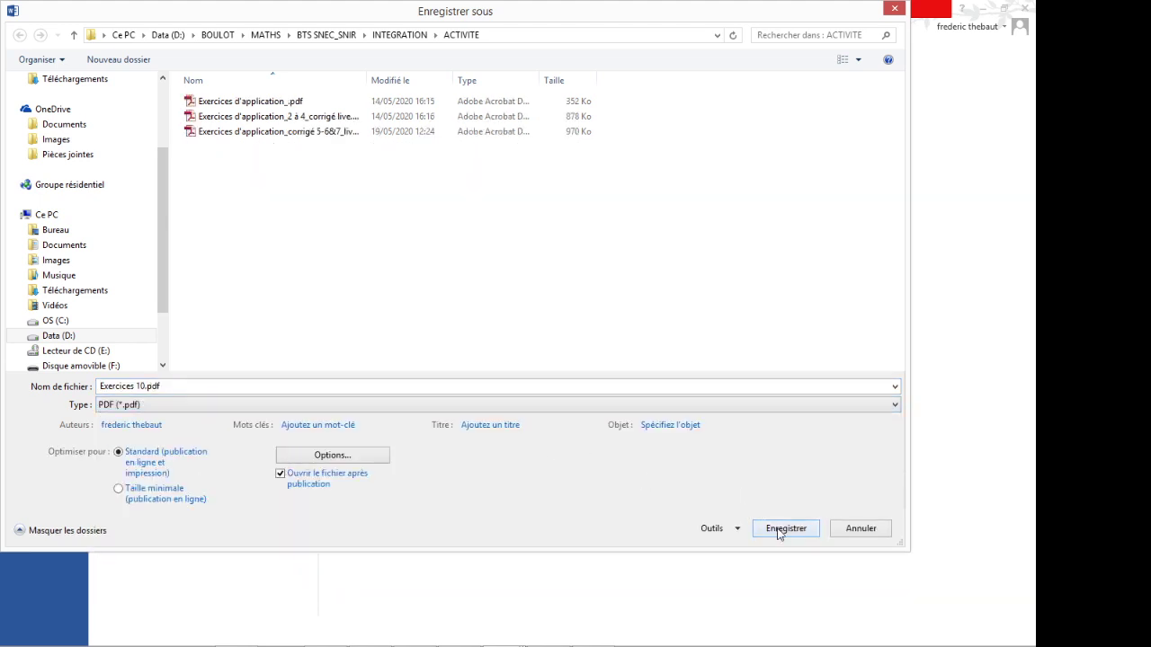
left_click(784, 529)
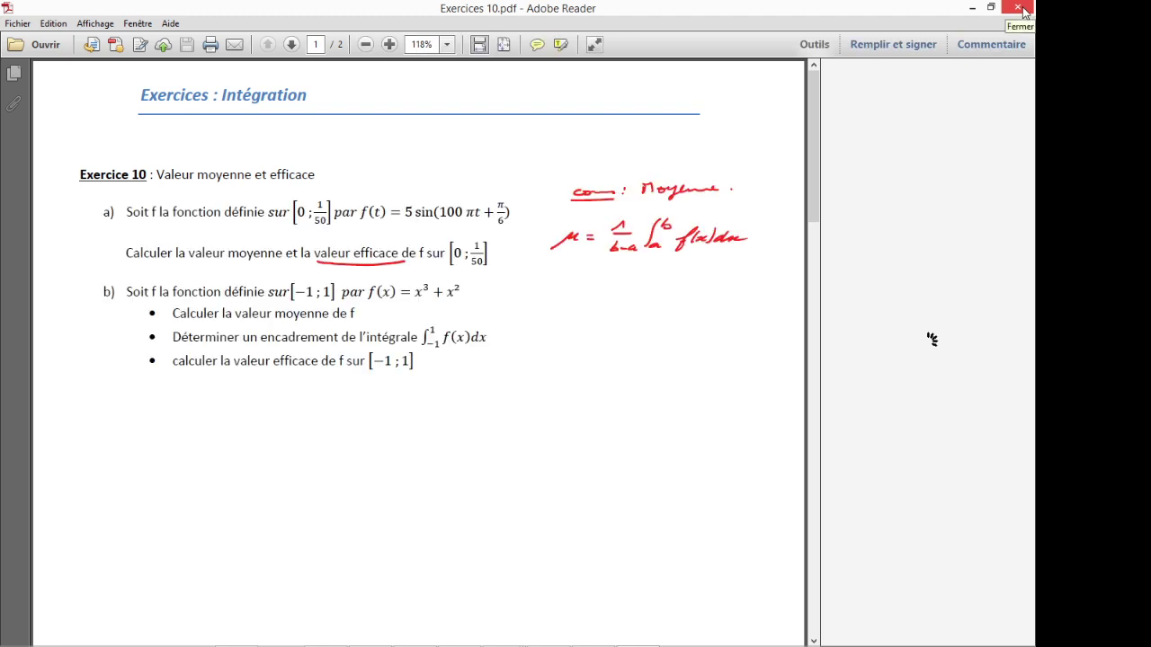
- Close the exported Exercices 10.pdf and the Exercices 10.docx document
left_click(1023, 12)
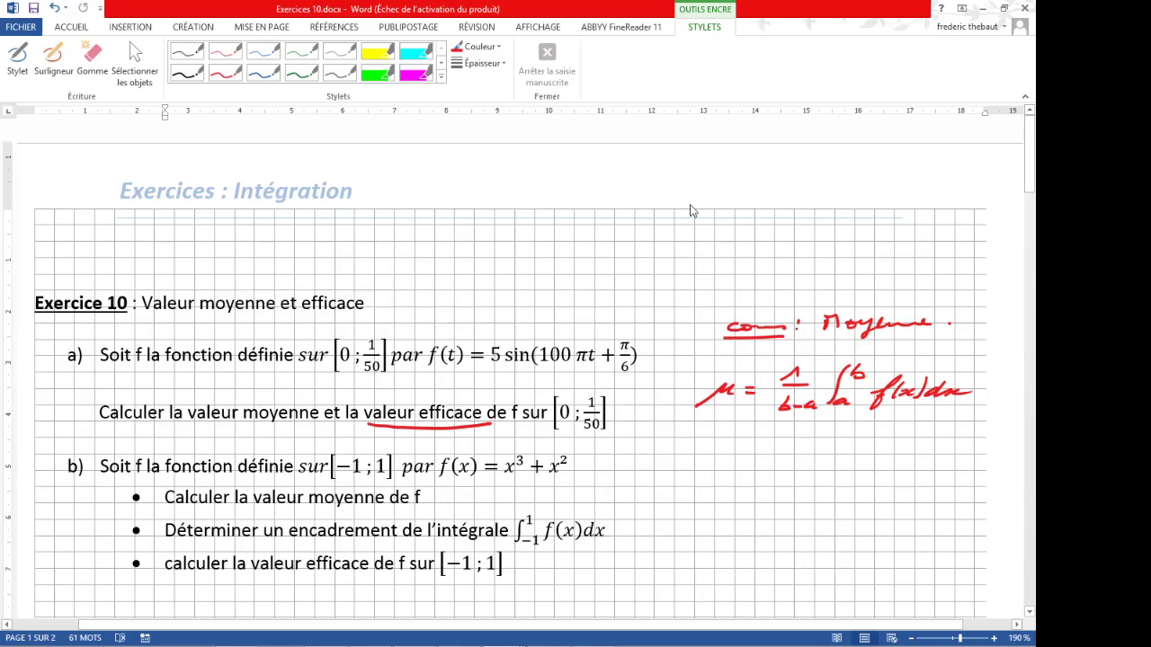
left_click(1024, 8)
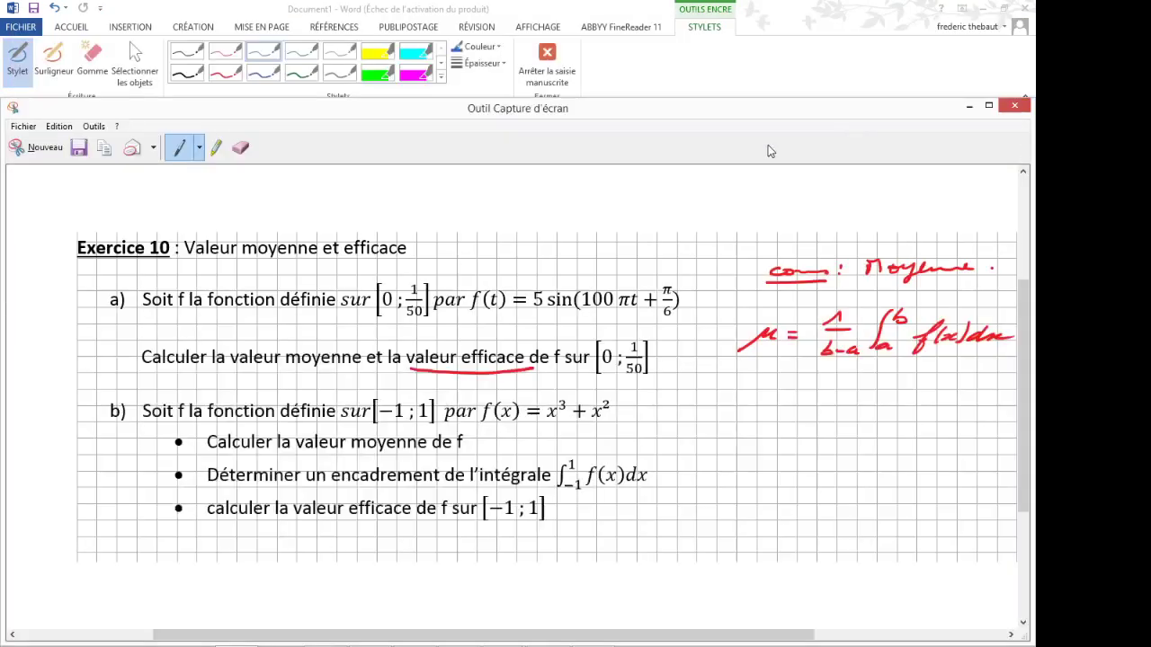
- Cancel closing the unsaved Document1 and look back through its handwritten corrections up to the Exercice 8 statement
left_click(1029, 10)
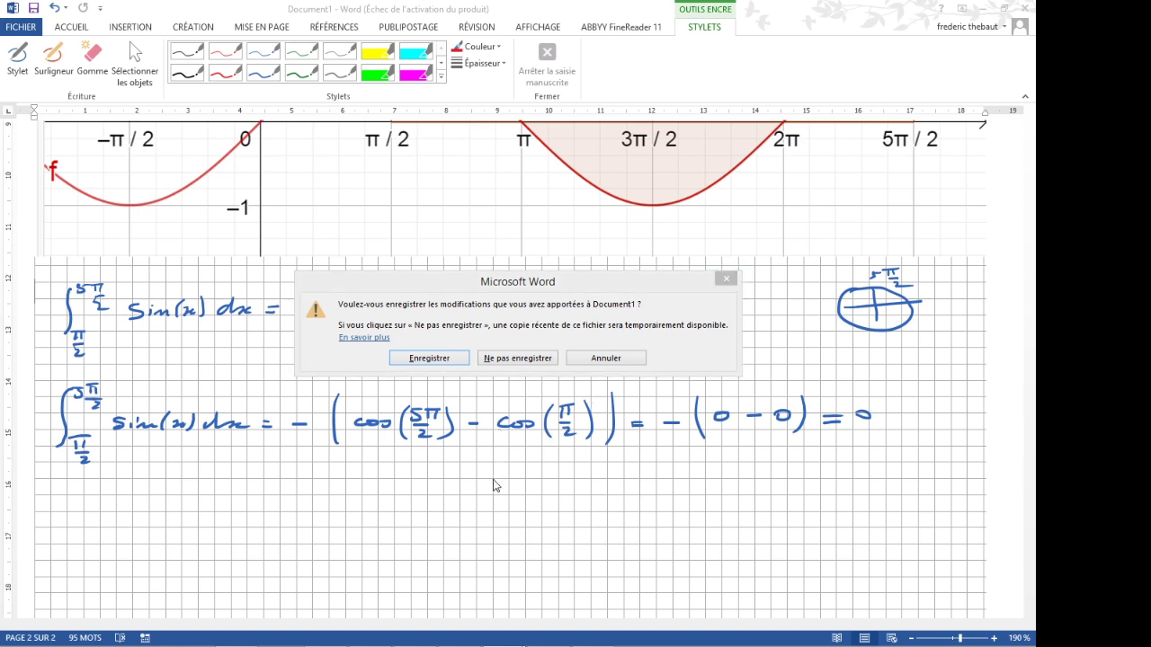
left_click(605, 358)
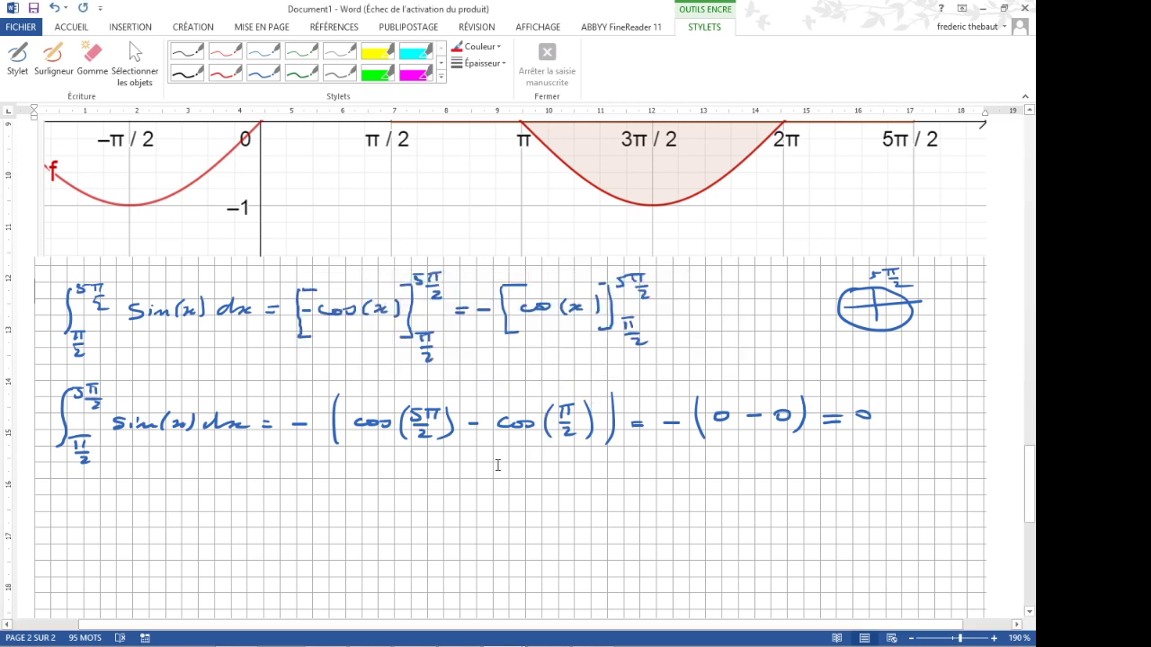
scroll(499, 463, "up", 4)
key("ctrl+y")
key("ctrl+y")
key("ctrl+y")
key("ctrl+y")
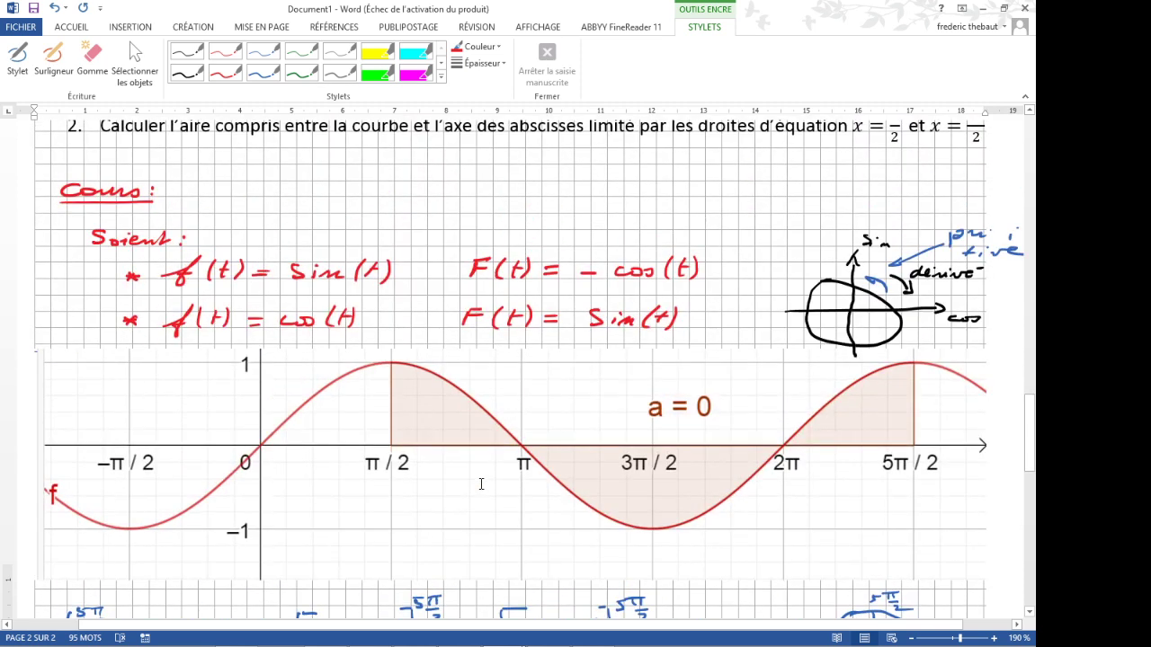
scroll(481, 484, "up", 8)
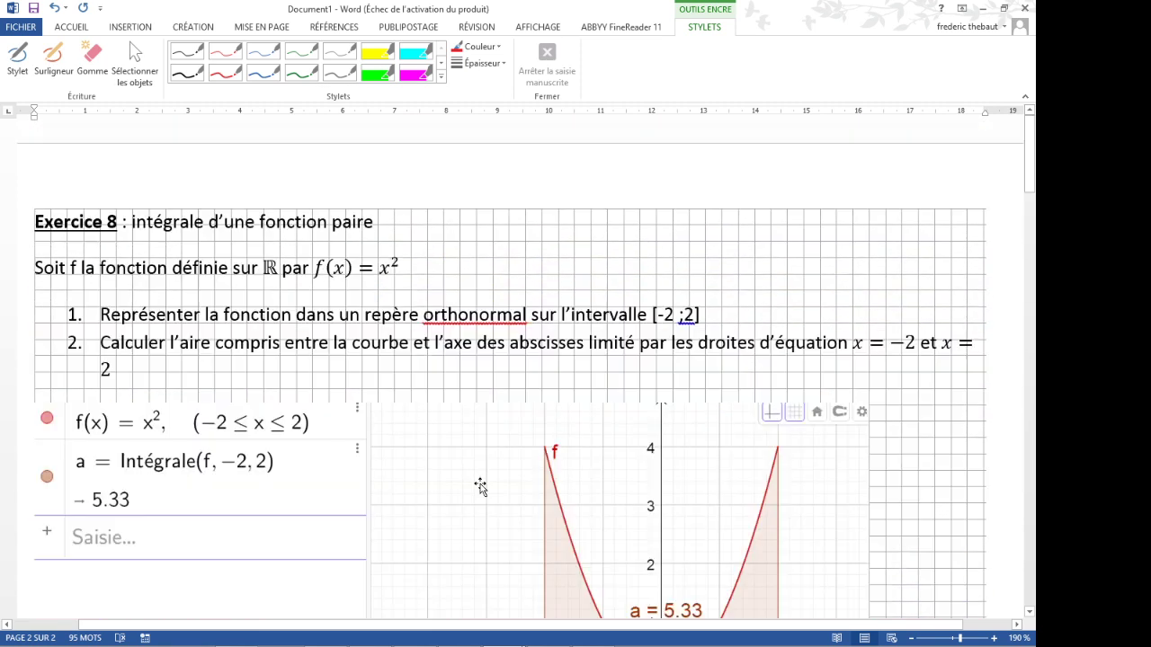
- Save Document1 in the ACTIVITE folder as a Word document (*.docx) named Exercice 8 &9 corrigé live_26_05_2020
left_click(27, 27)
left_click(54, 171)
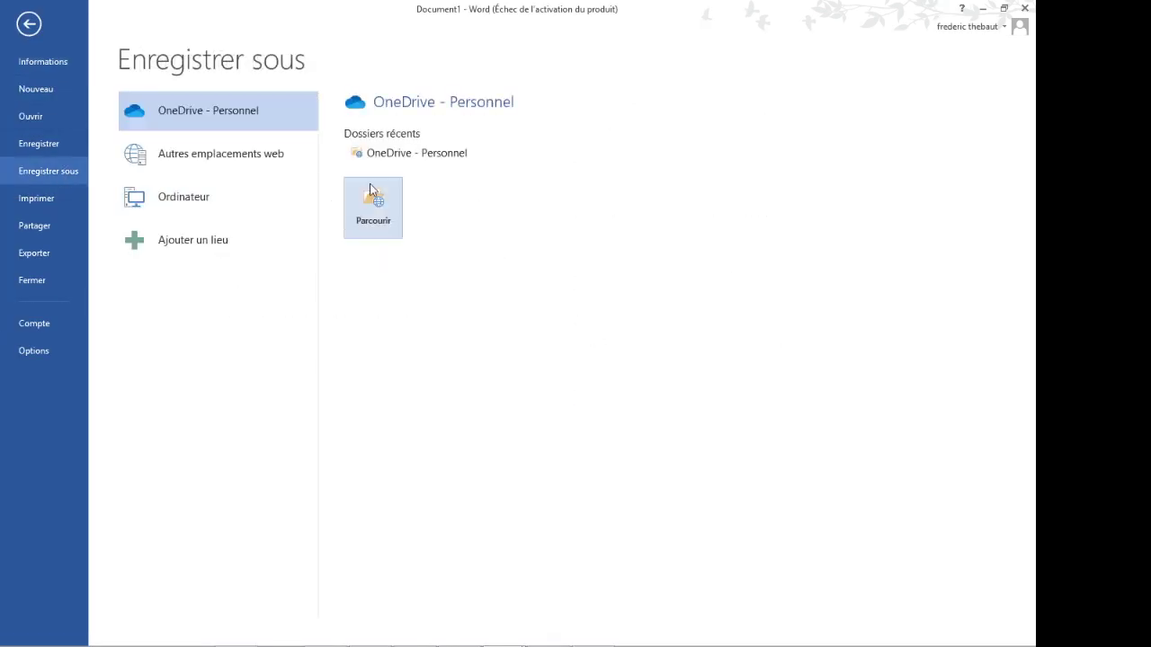
left_click(202, 208)
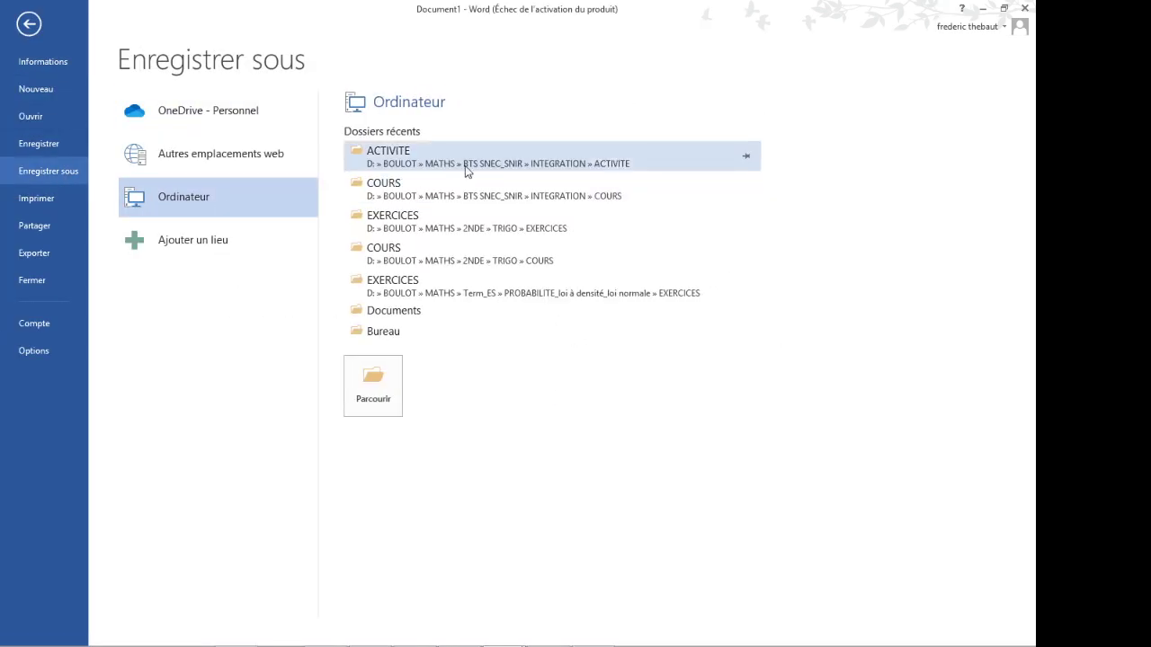
left_click(465, 166)
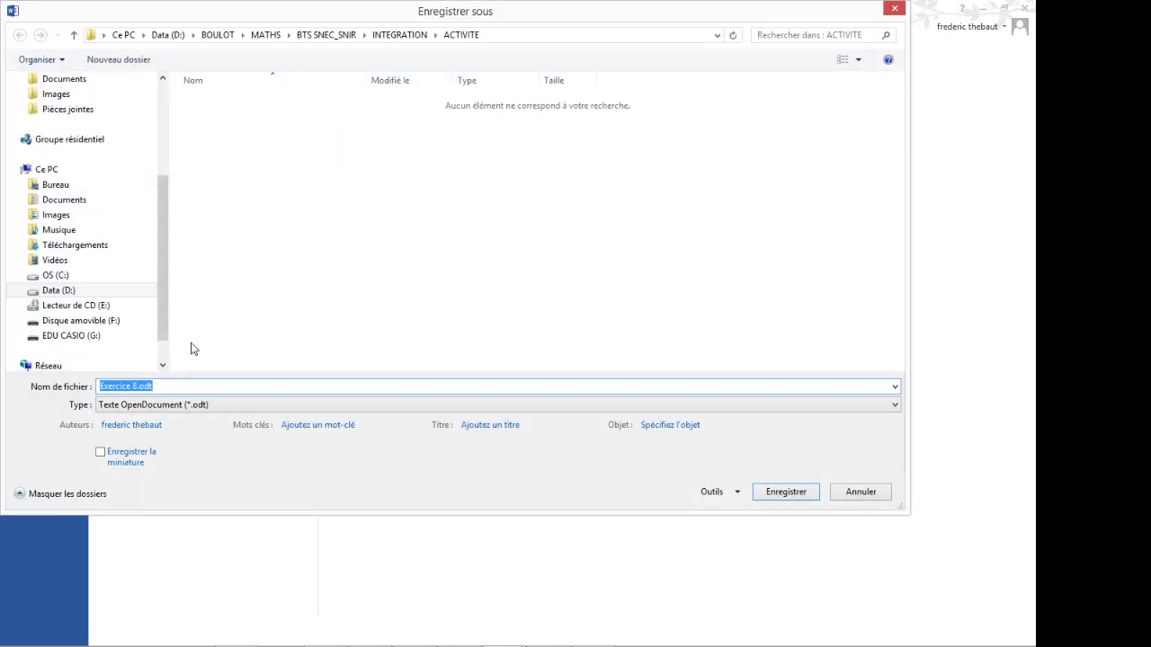
left_click(136, 387)
type("8 &")
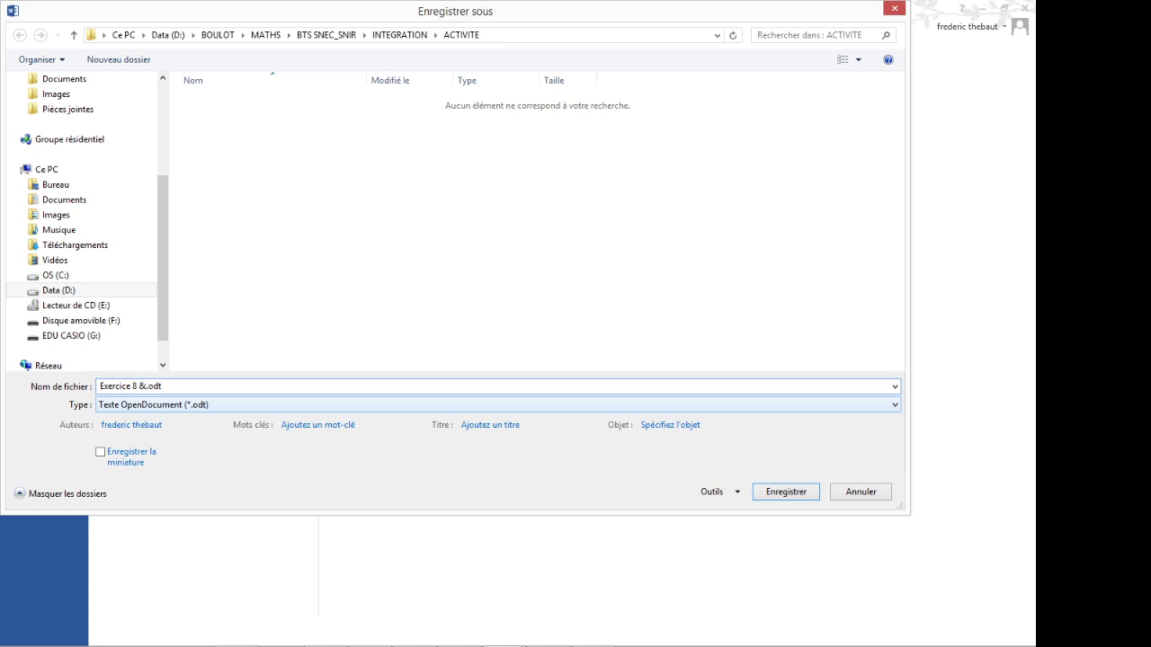
type("9 corrigé live_2")
type("6_05_2020")
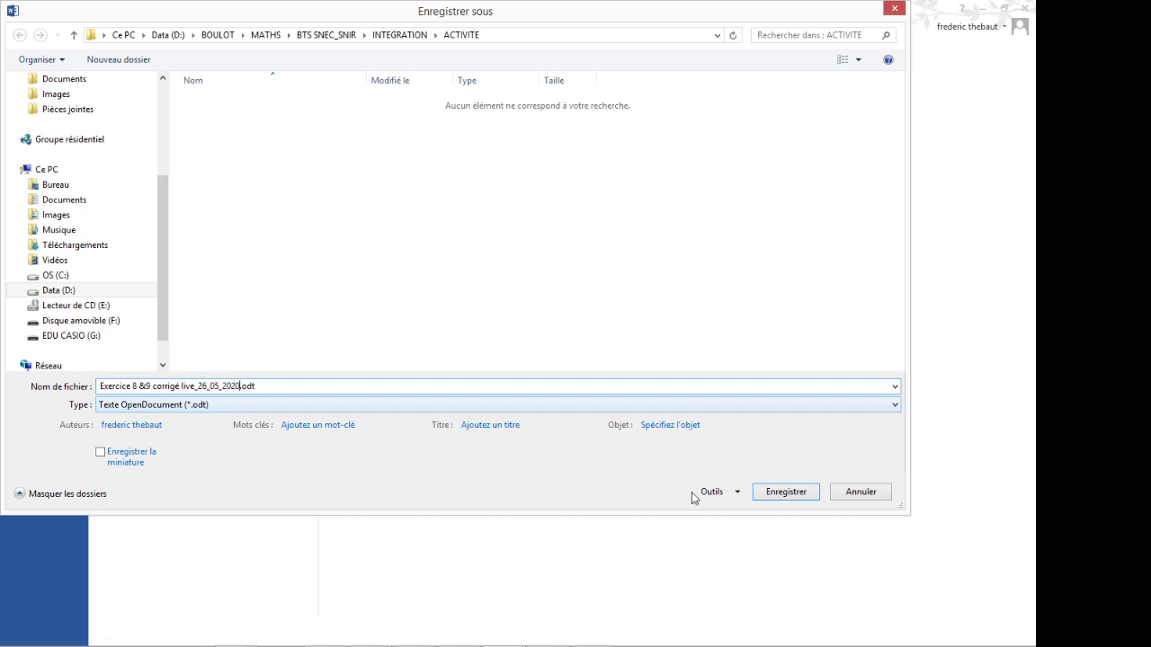
left_click(893, 409)
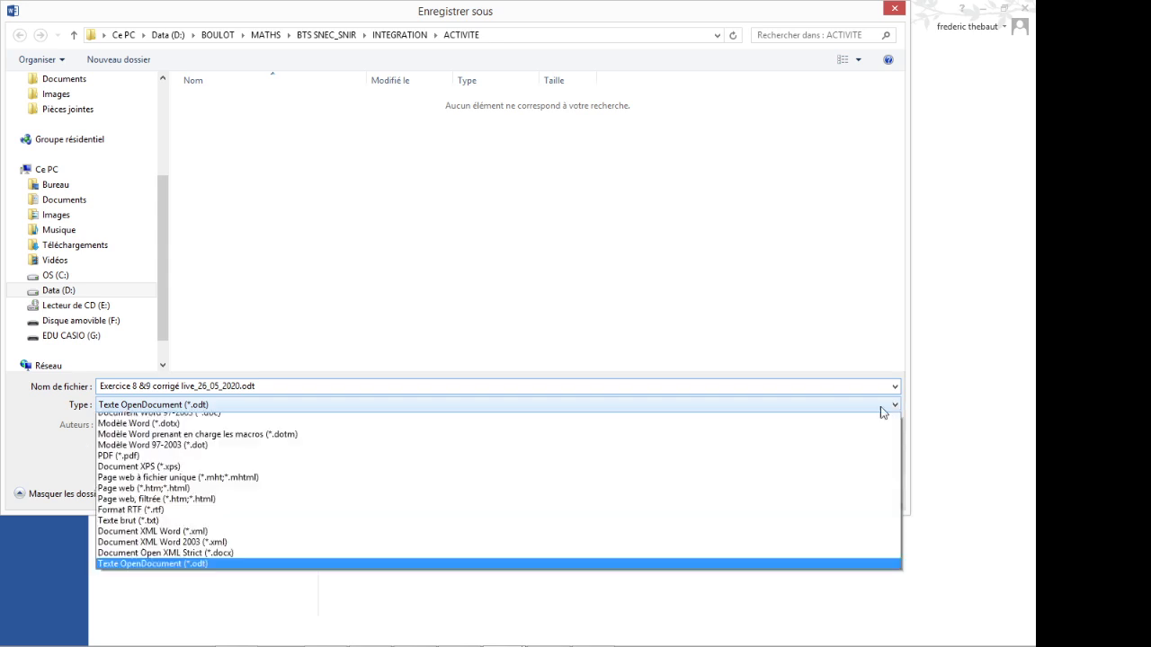
left_click(249, 419)
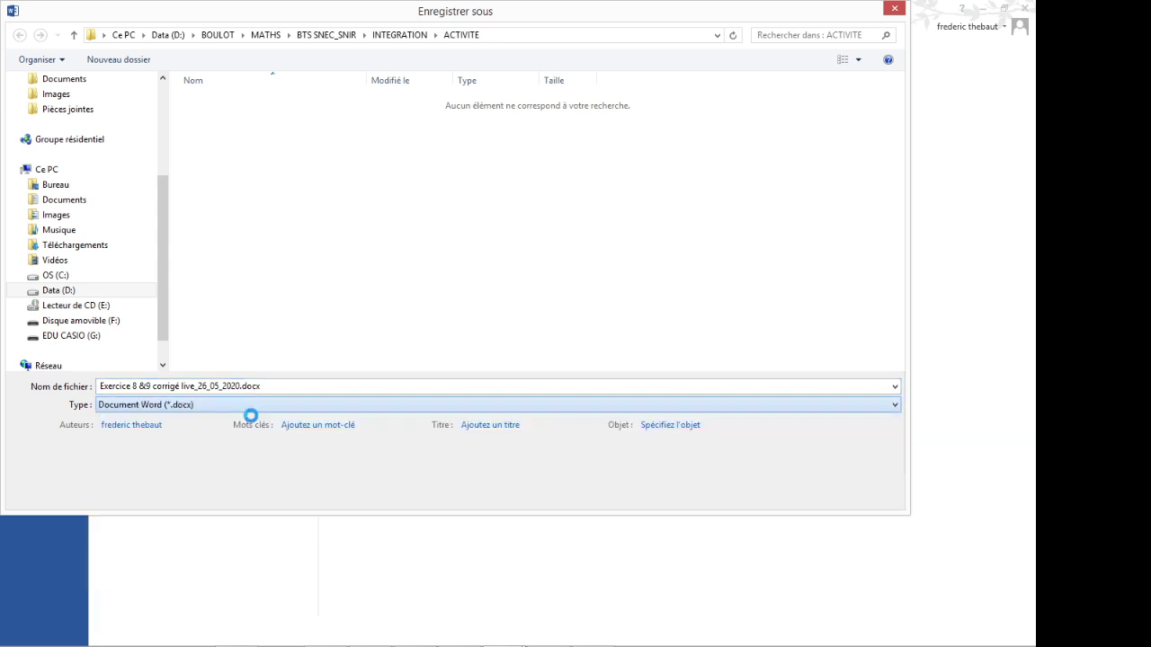
left_click(791, 490)
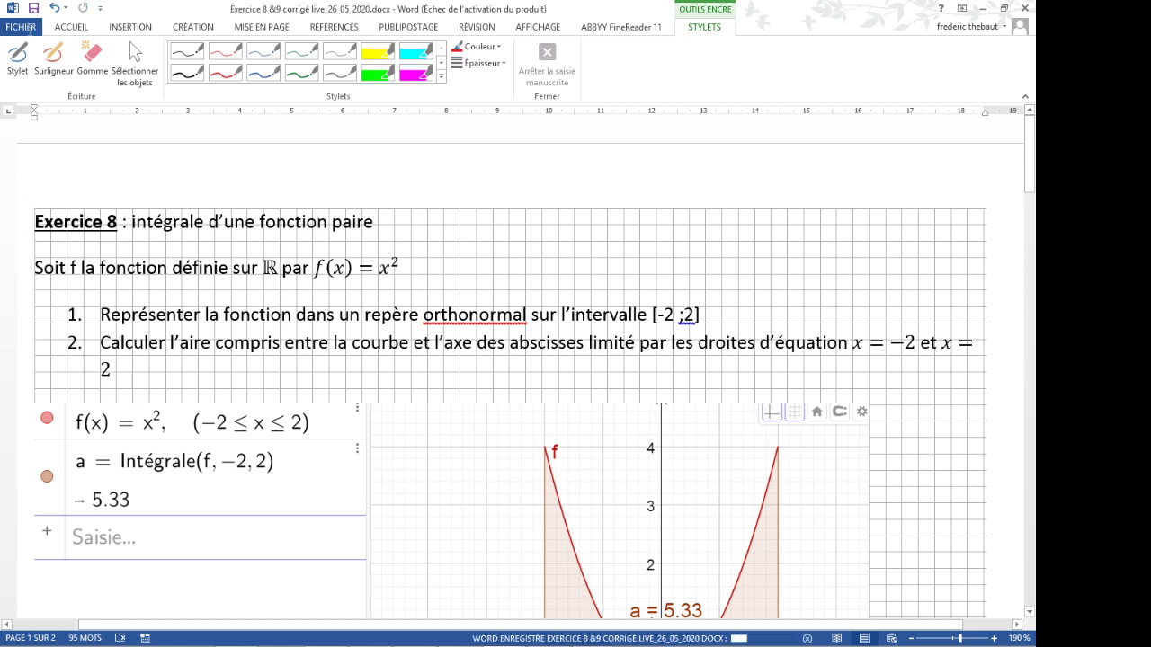
- Save a PDF copy of the corrected exercises in the ACTIVITE folder as Exercice 8 &9 corrigé live_26_05_2020.pdf
left_click(32, 28)
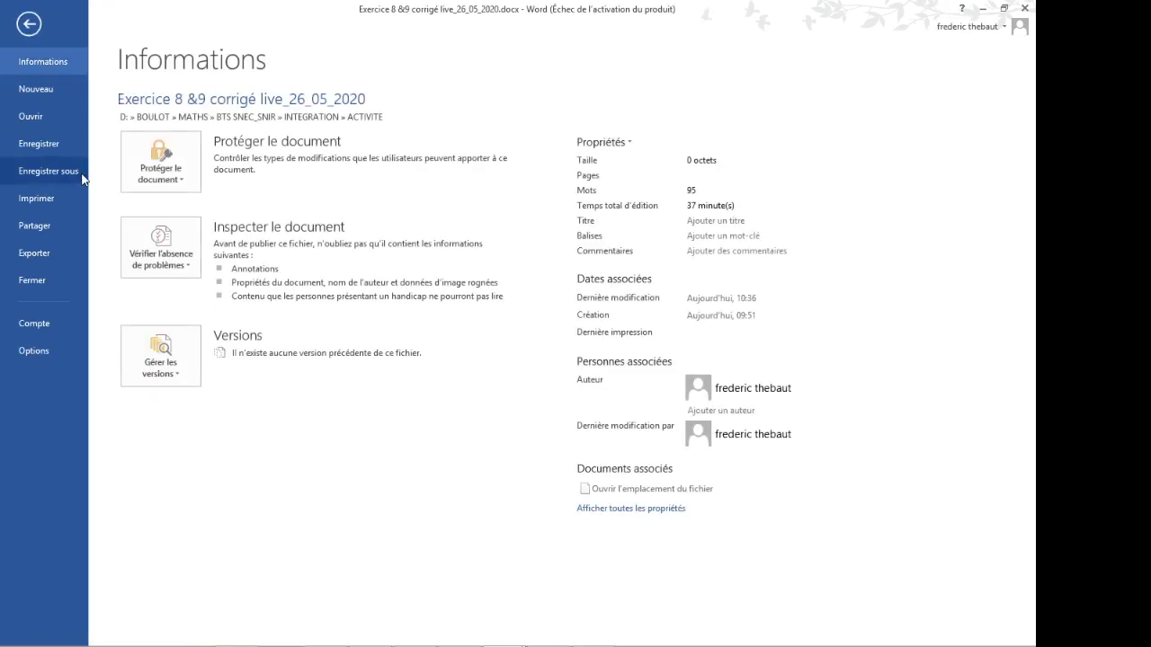
left_click(82, 178)
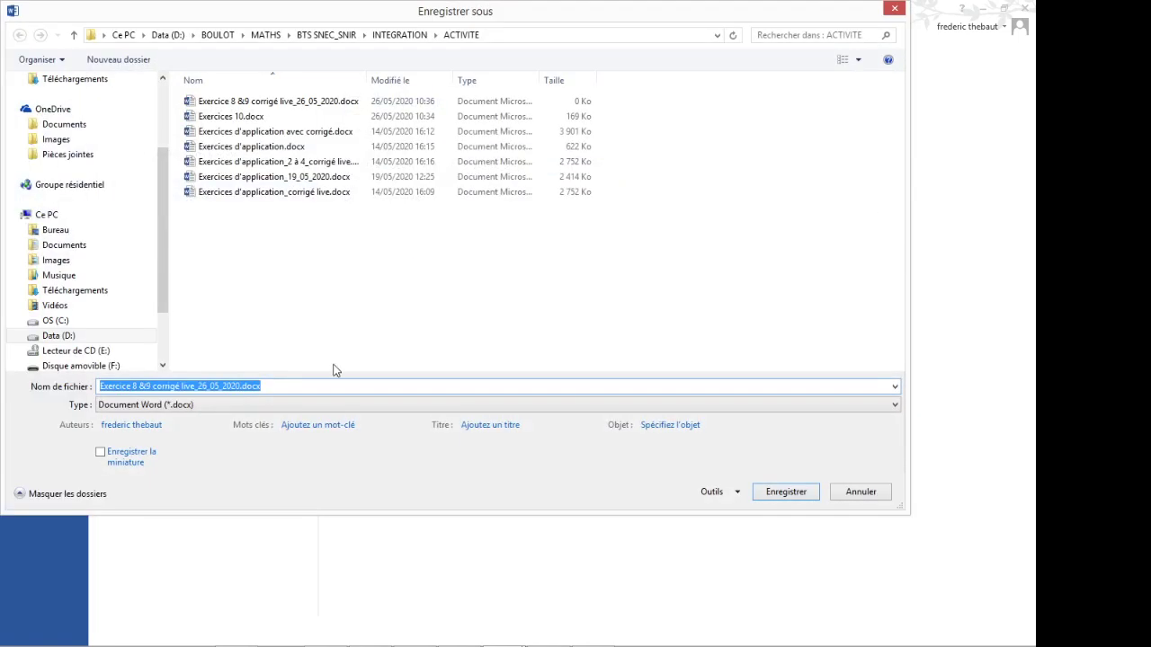
left_click(894, 406)
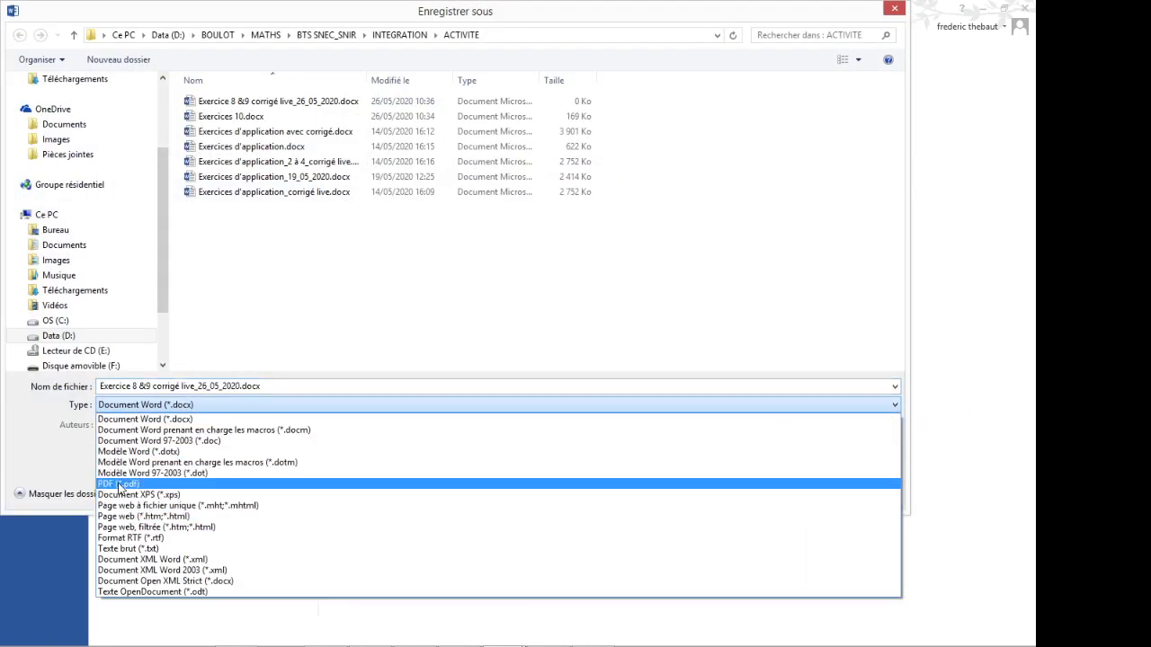
left_click(119, 484)
left_click(786, 529)
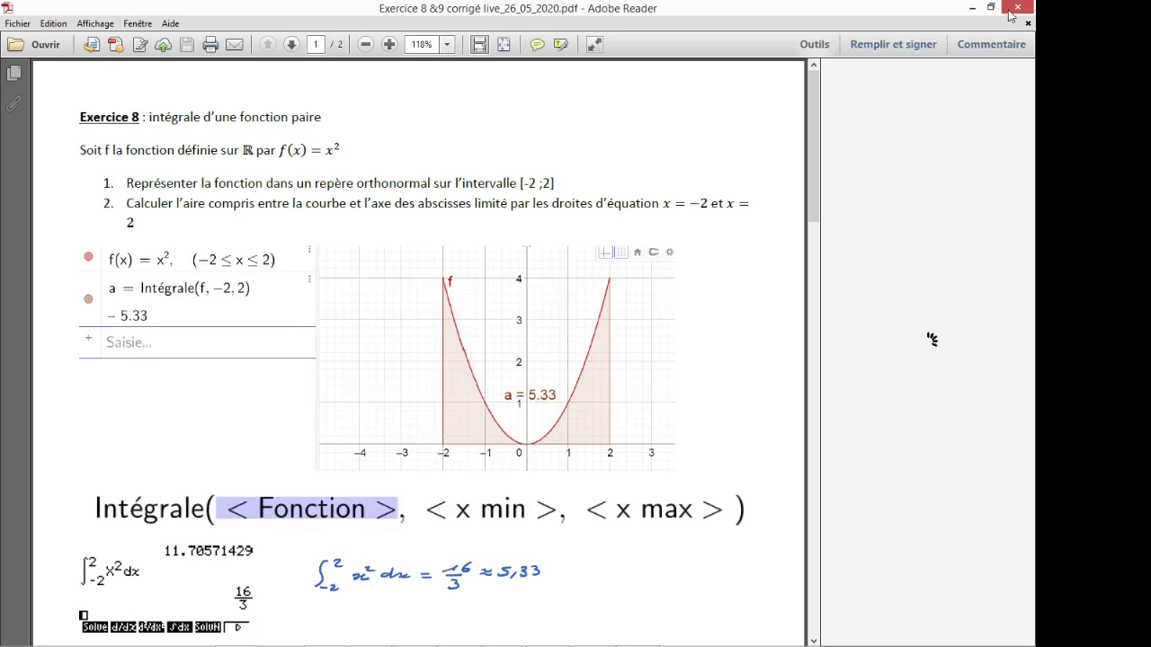
- Close the exported Exercice 8 &9 PDF and its Word document
mouse_move(1015, 11)
left_click(1016, 9)
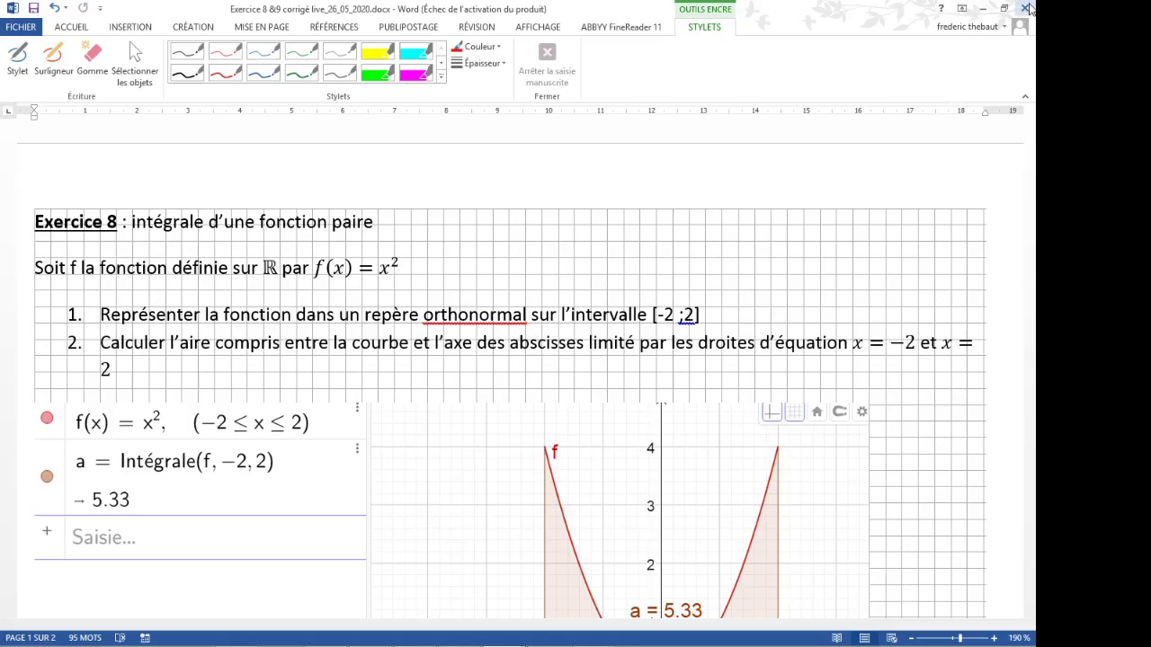
left_click(1026, 8)
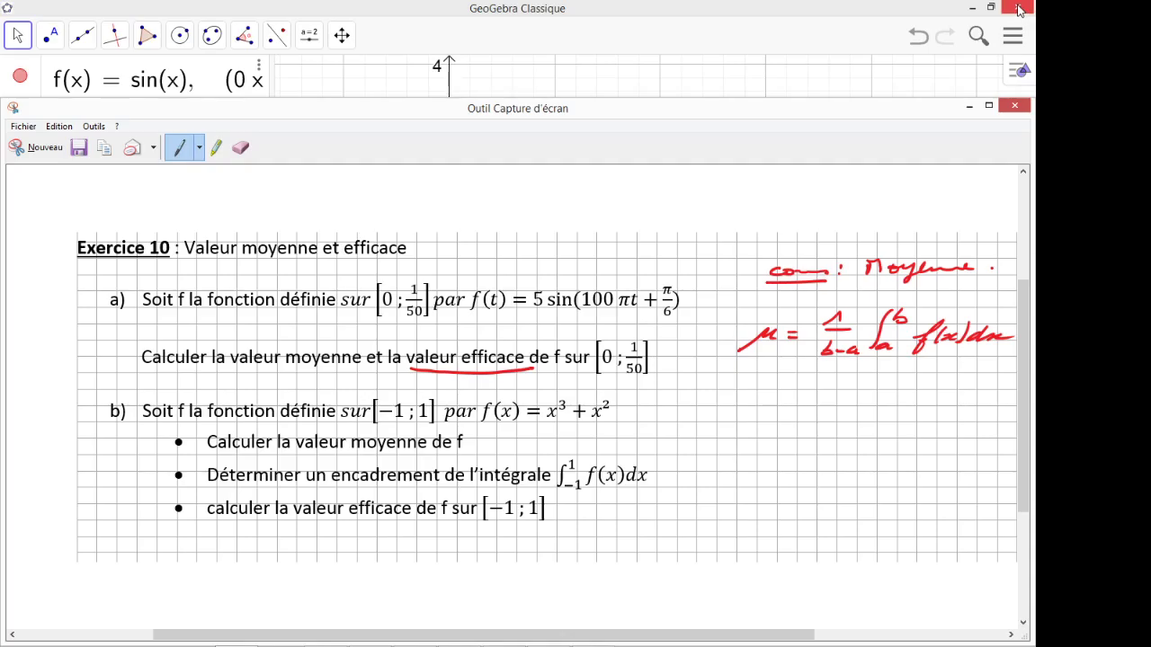
- Close GeoGebra and the Exercice 10 screen capture, discarding the unsaved changes in both
left_click(1020, 9)
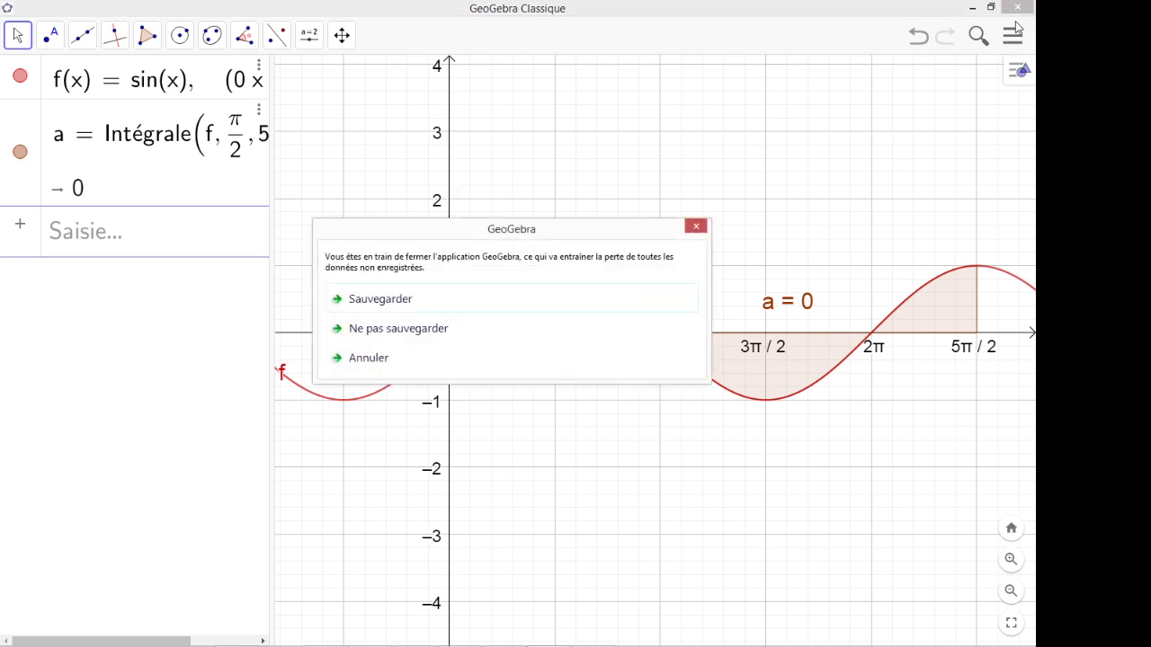
left_click(411, 331)
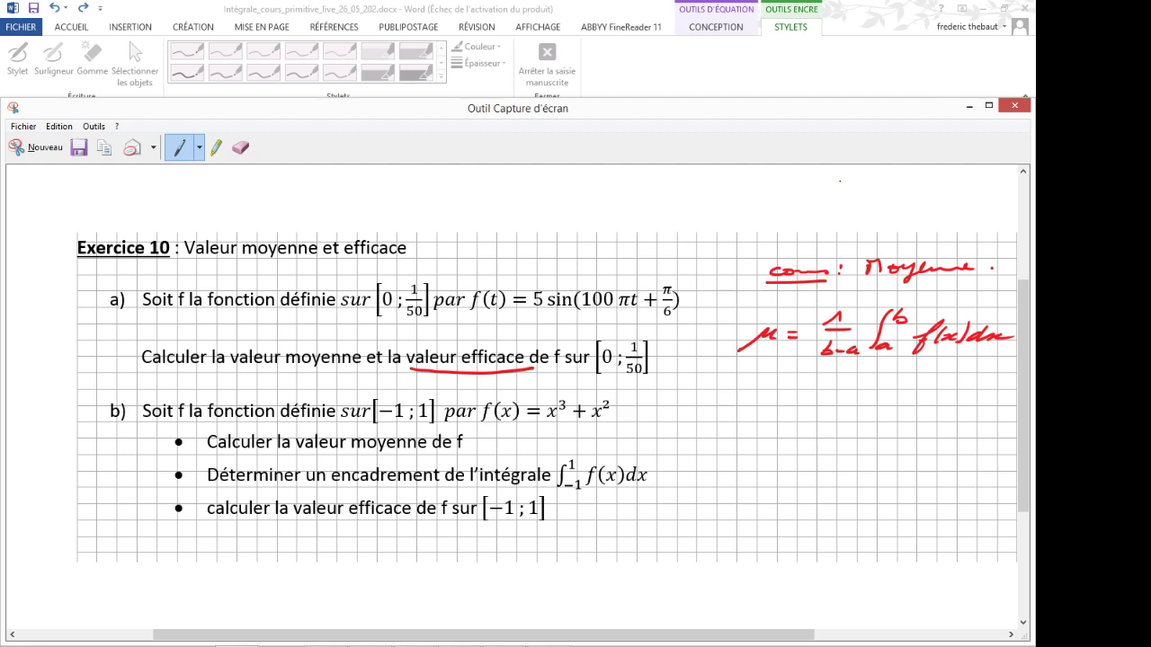
left_click(1014, 105)
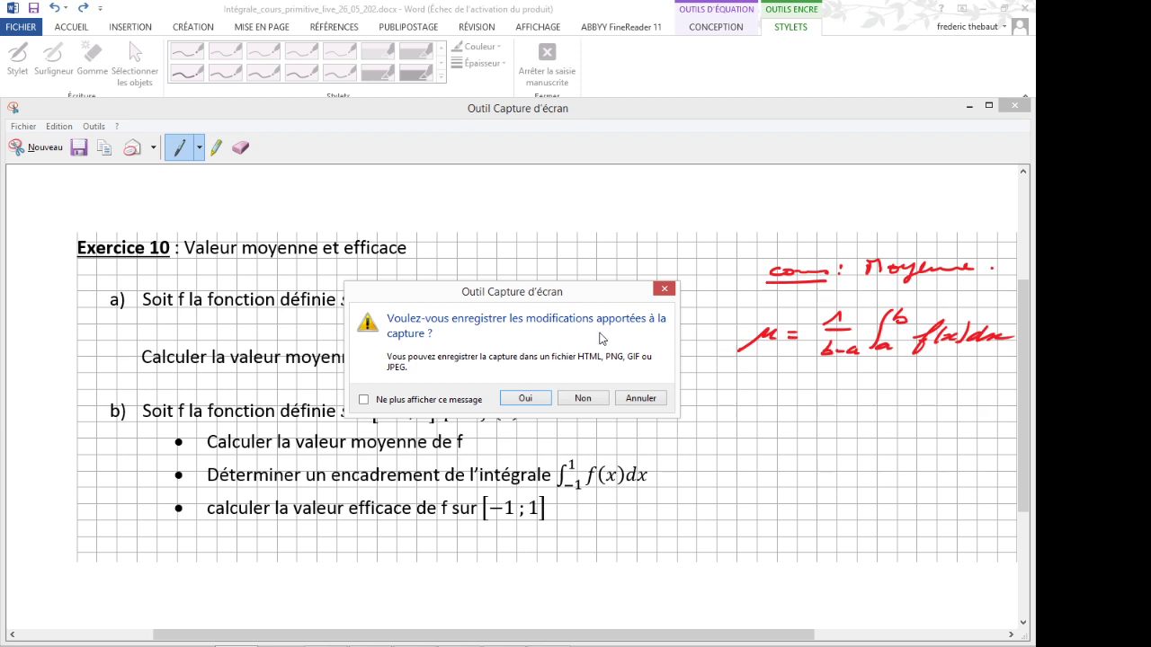
left_click(585, 399)
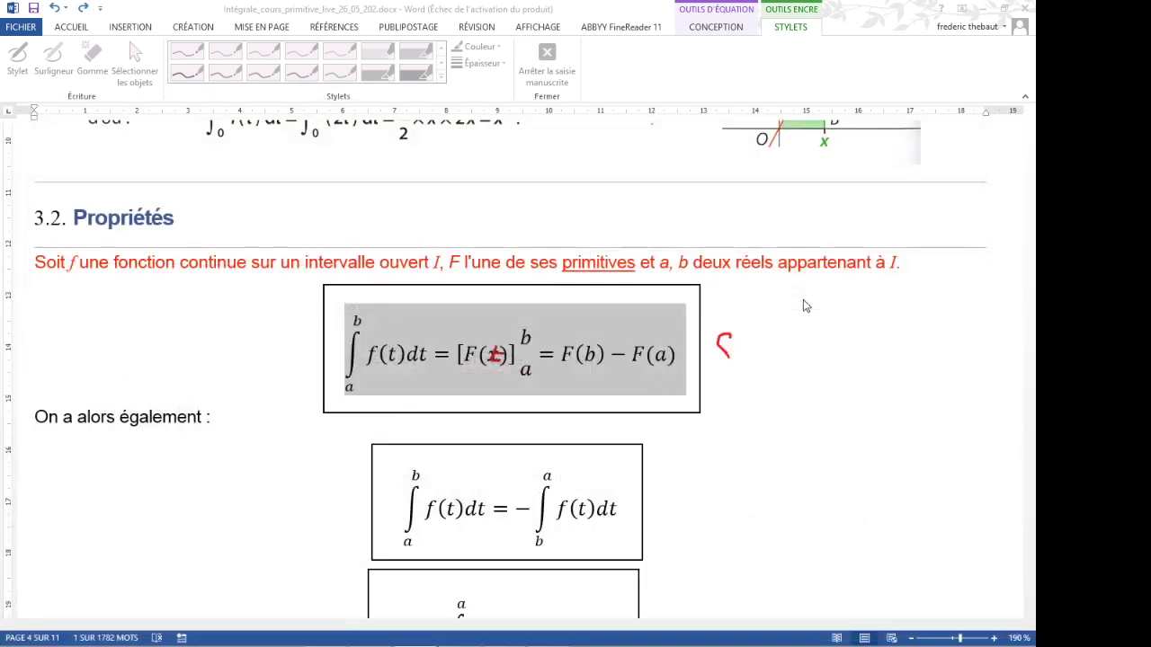
- Close the course document Intégrale_cours_primitive_live_26_05_202.docx without saving its changes
left_click(1026, 8)
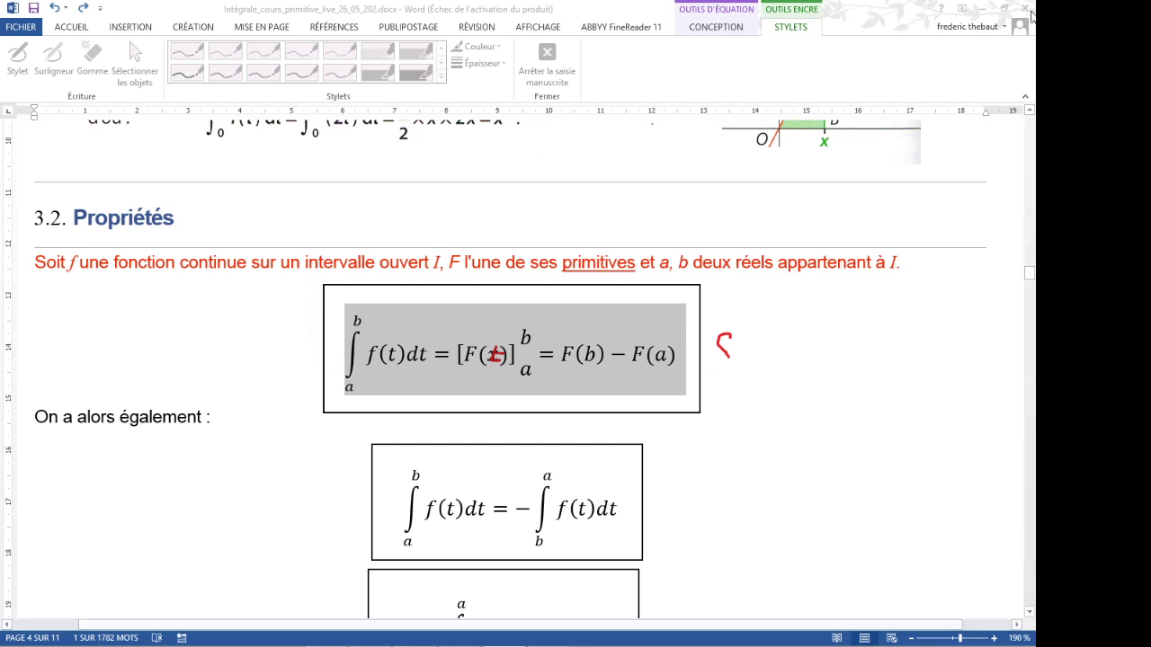
left_click(517, 364)
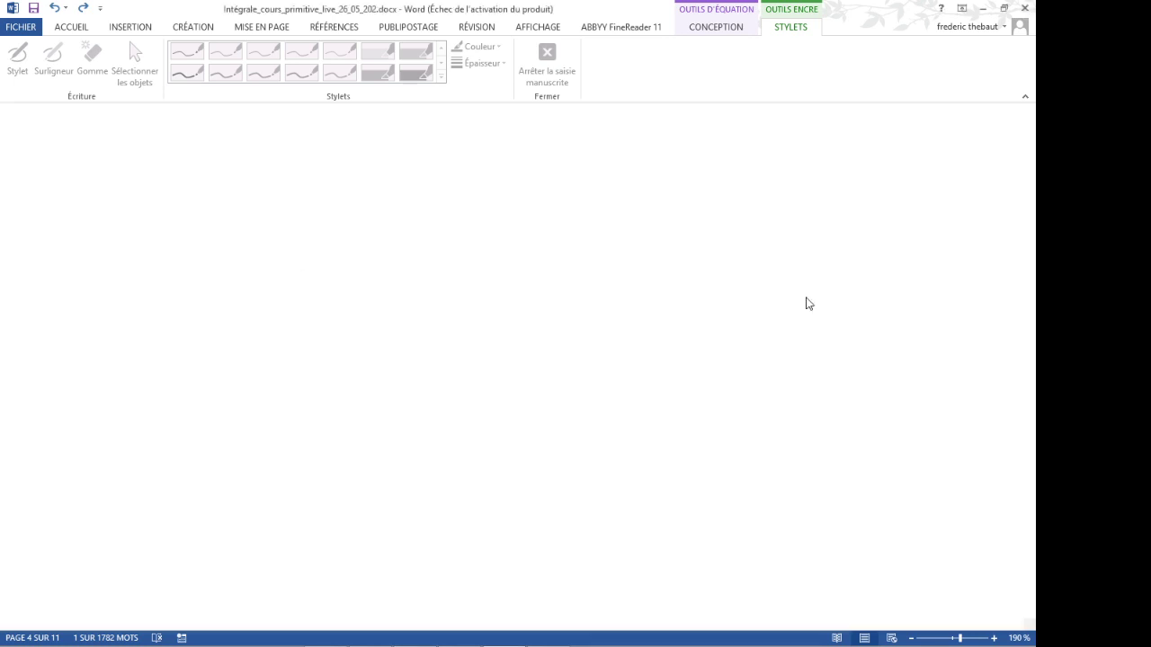